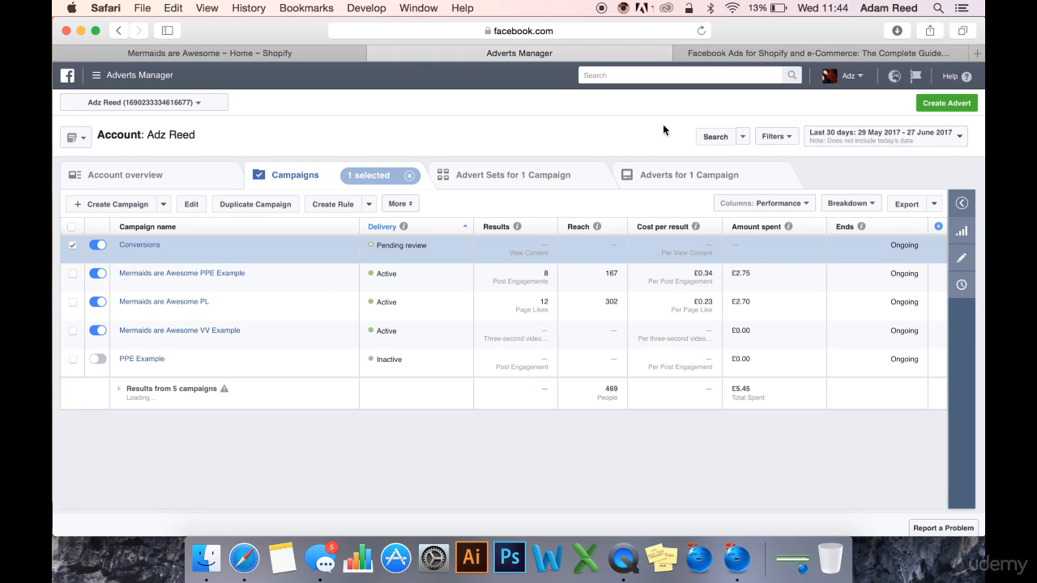
Review the Facebook Pixel section and the earlier advert lectures in the Udemy course curriculum
{"action": "left_click", "coordinate": [769, 52]}
{"action": "scroll", "coordinate": [613, 310], "scroll_direction": "down", "scroll_amount": 5}
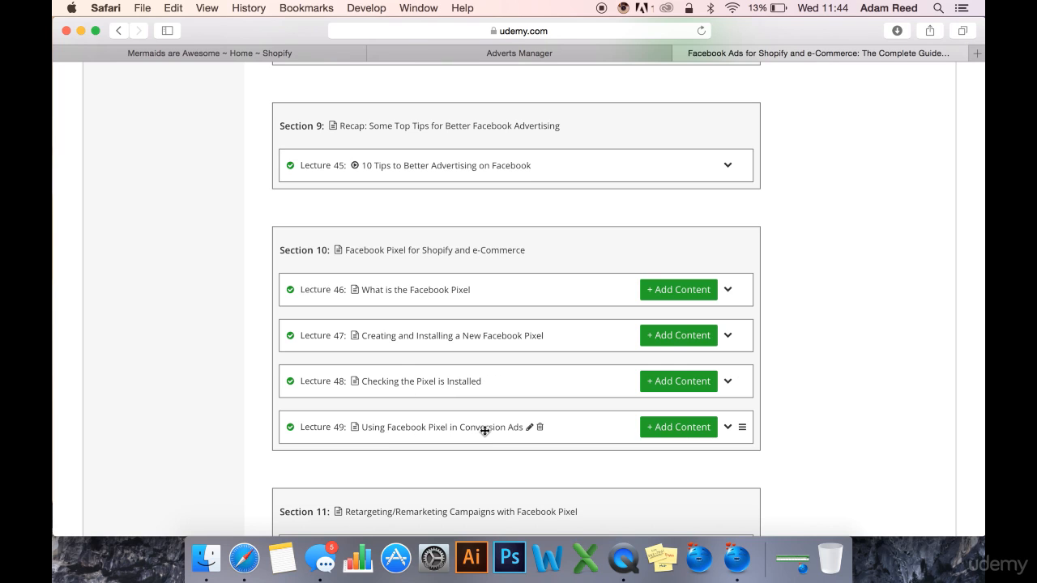
{"action": "scroll", "coordinate": [491, 319], "scroll_direction": "up", "scroll_amount": 2}
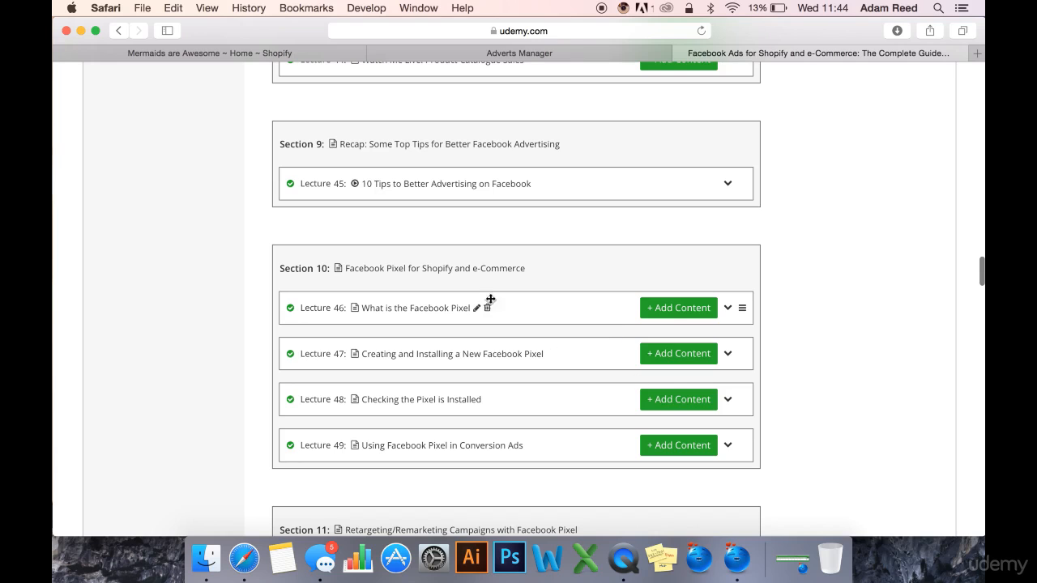
{"action": "scroll", "coordinate": [438, 259], "scroll_direction": "up", "scroll_amount": 5}
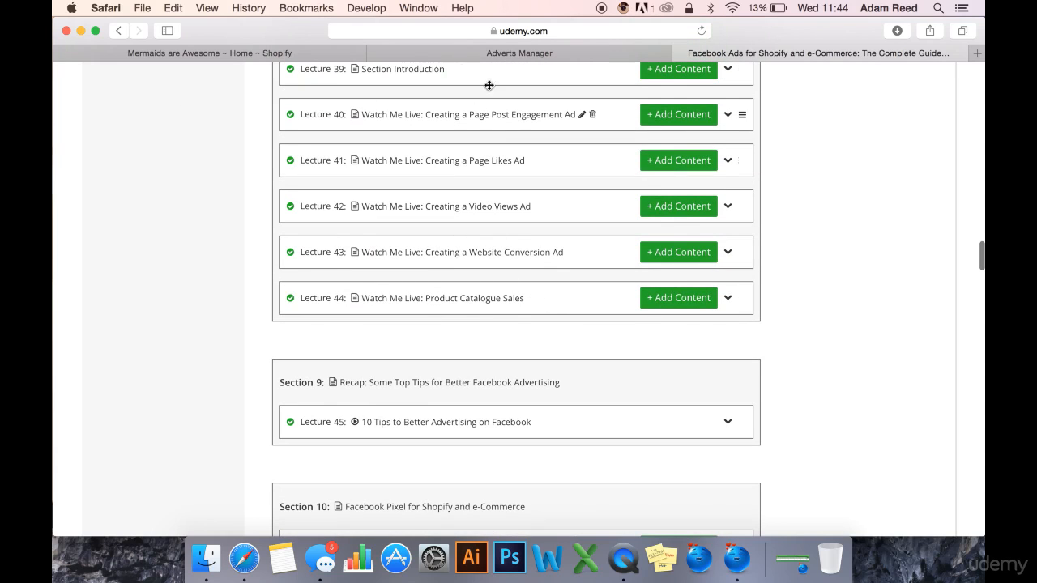
Return to Adverts Manager and start a new campaign with the Conversions marketing objective
{"action": "left_click", "coordinate": [508, 53]}
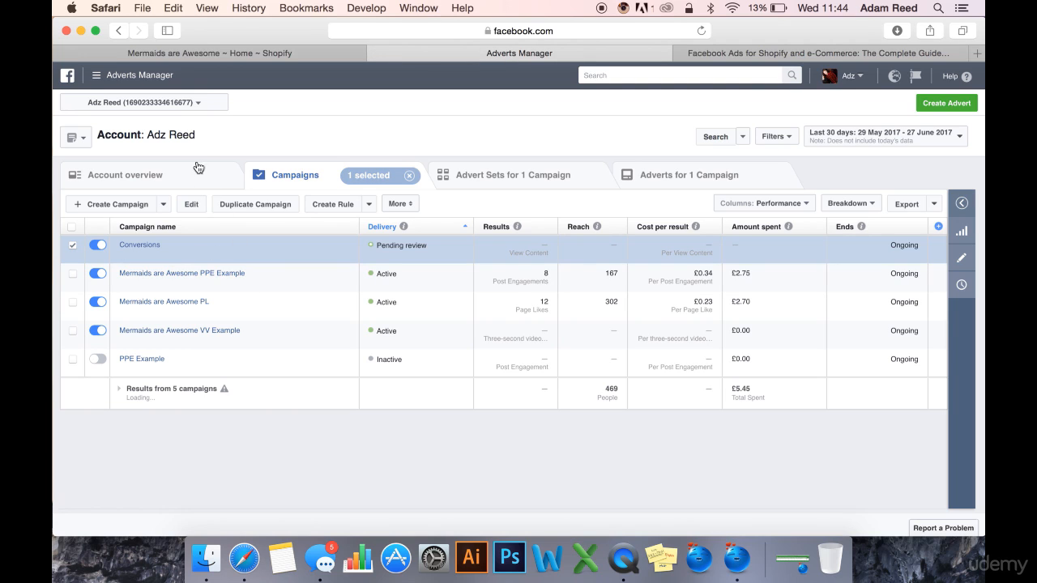
{"action": "left_click", "coordinate": [115, 205]}
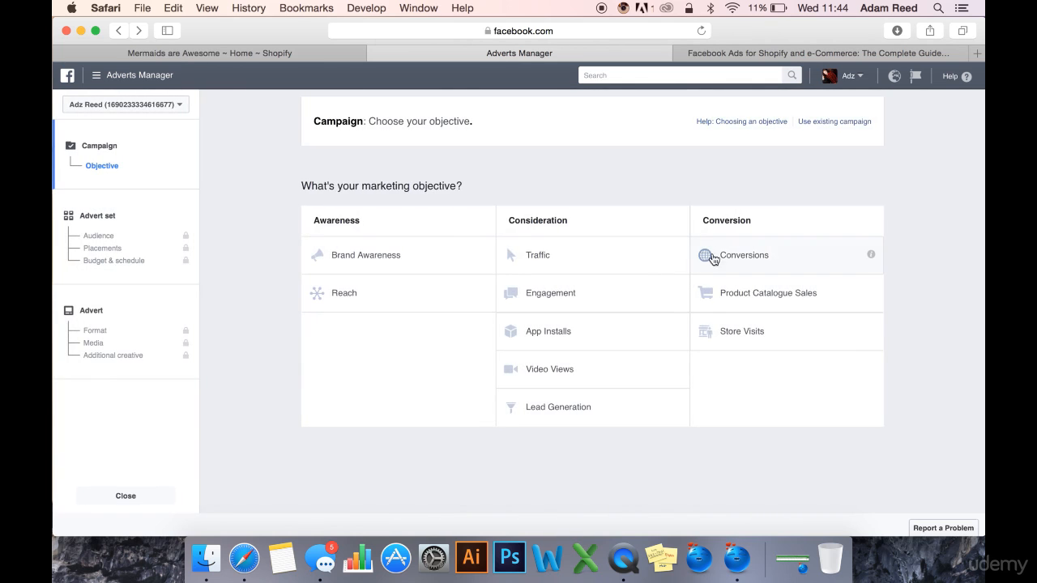
{"action": "left_click", "coordinate": [741, 260]}
{"action": "scroll", "coordinate": [737, 178], "scroll_direction": "up", "scroll_amount": 5}
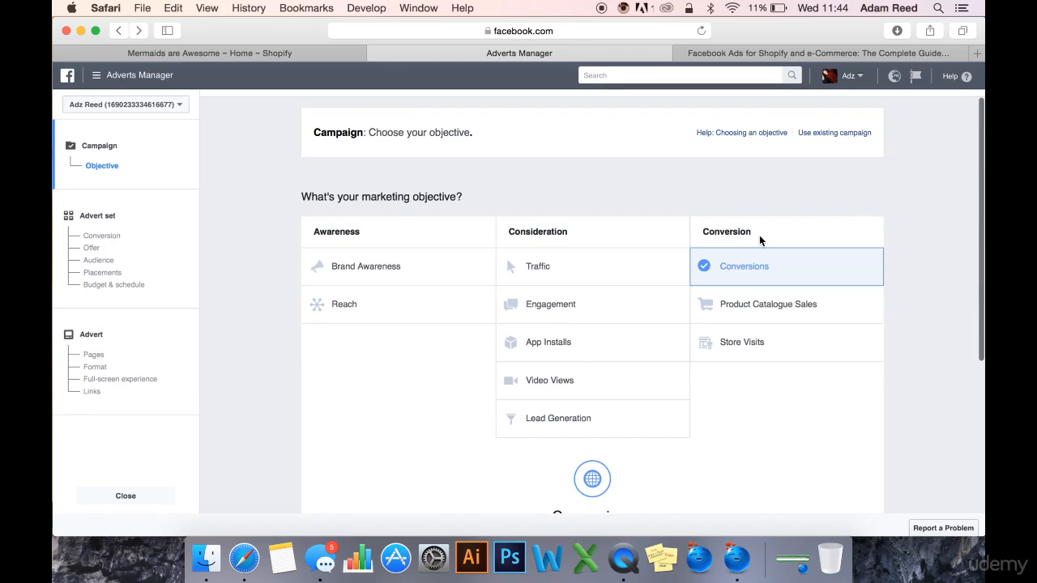
Name the campaign "Mermaids are Awesome WC Example" and continue to the advert set settings
{"action": "scroll", "coordinate": [748, 348], "scroll_direction": "down", "scroll_amount": 1}
{"action": "scroll", "coordinate": [748, 350], "scroll_direction": "down", "scroll_amount": 4}
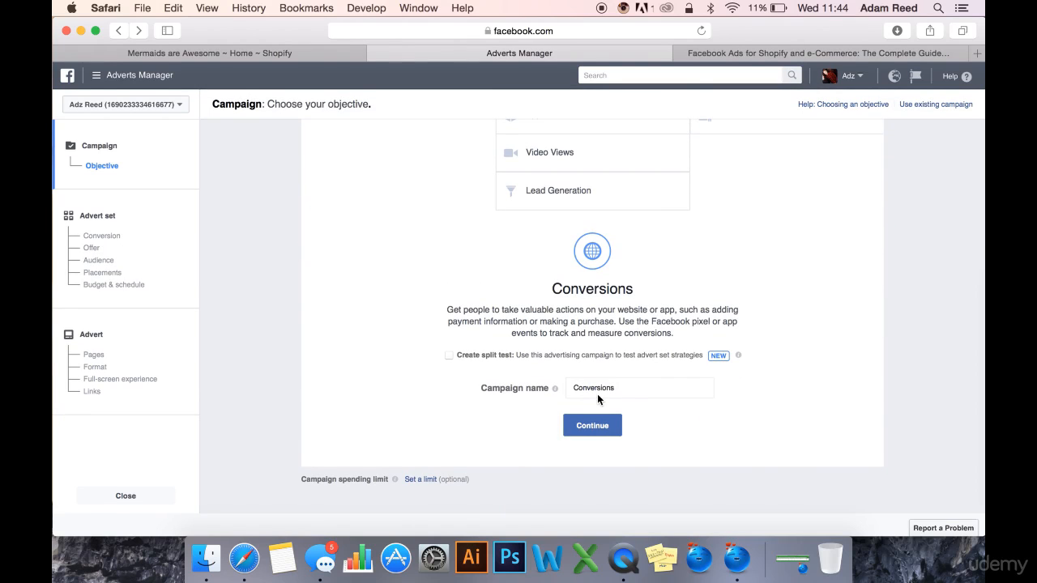
{"action": "double_click", "coordinate": [598, 388]}
{"action": "type", "text": "Mermaids are Awesome WC Example"}
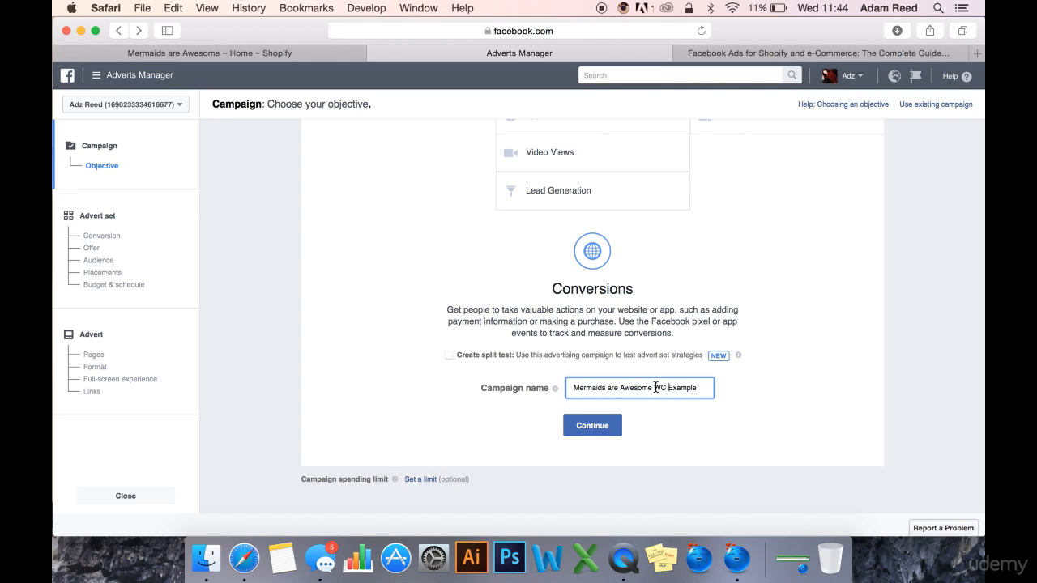
{"action": "left_click", "coordinate": [594, 427]}
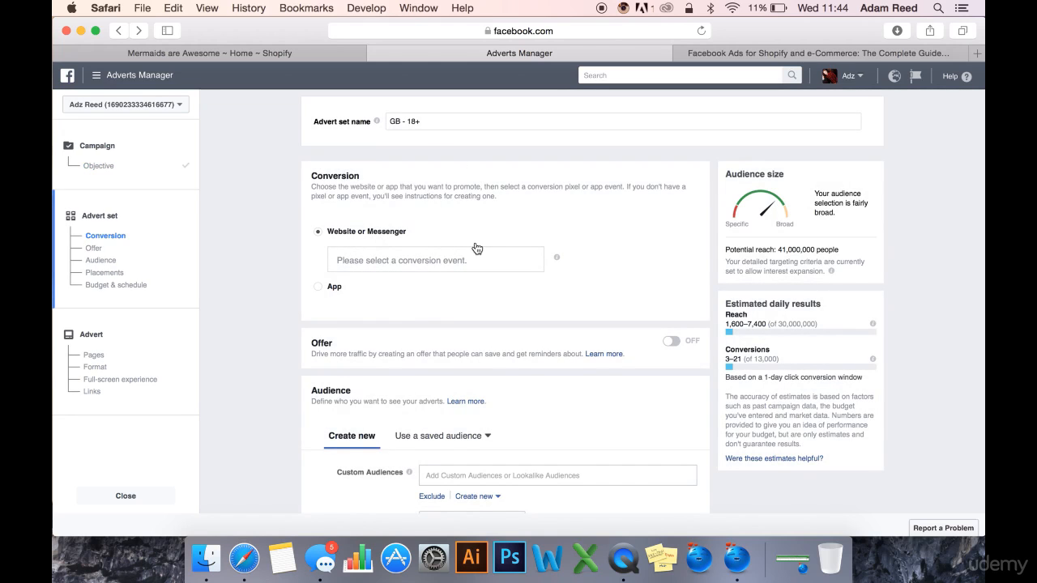
Set the advert set's daily budget to £5.00
{"action": "scroll", "coordinate": [478, 283], "scroll_direction": "down", "scroll_amount": 5}
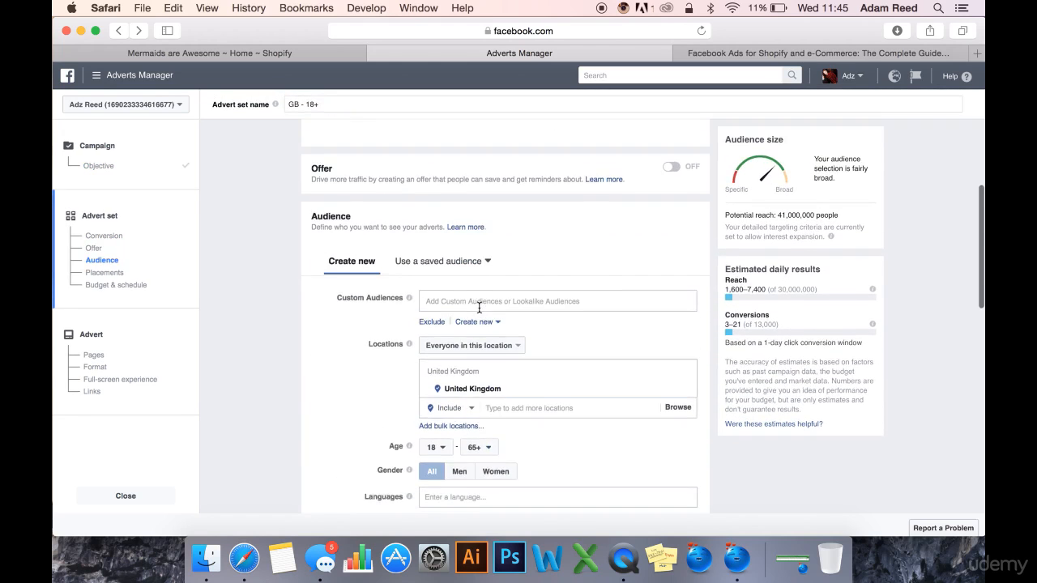
{"action": "scroll", "coordinate": [479, 308], "scroll_direction": "down", "scroll_amount": 15}
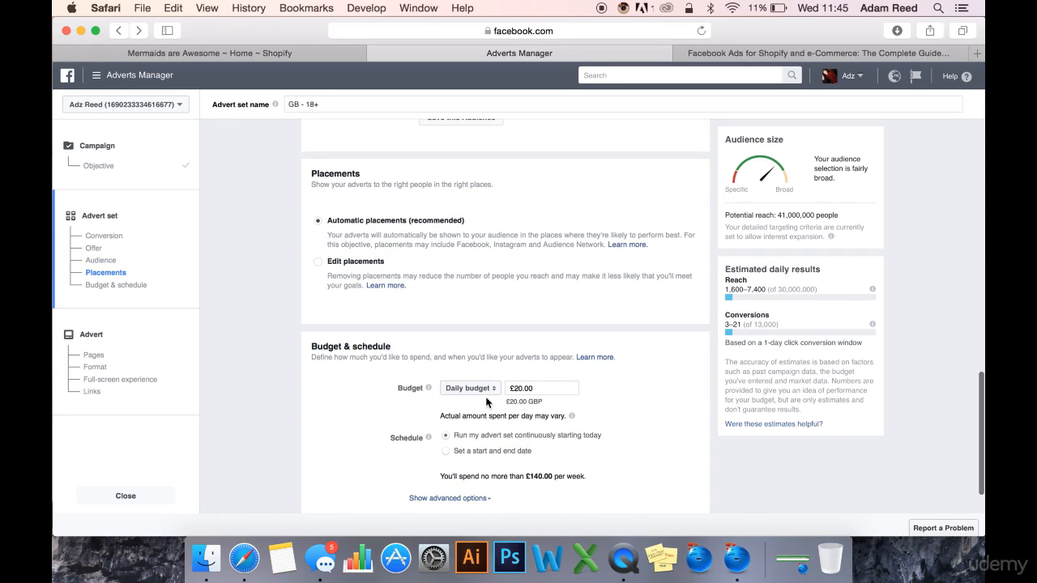
{"action": "left_click", "coordinate": [515, 388]}
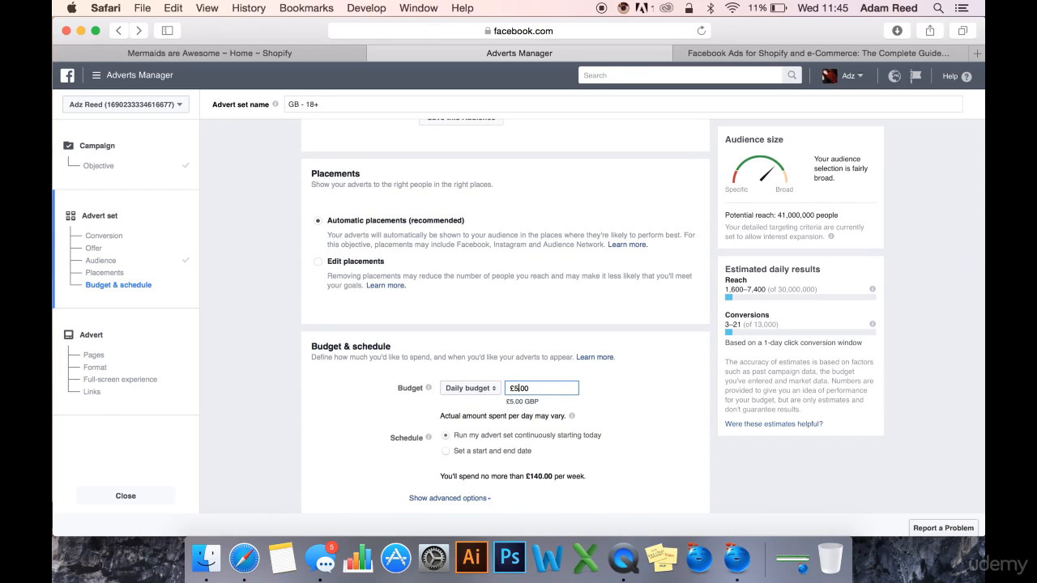
Replace United Kingdom with United States as the audience's target location
{"action": "scroll", "coordinate": [556, 319], "scroll_direction": "up", "scroll_amount": 10}
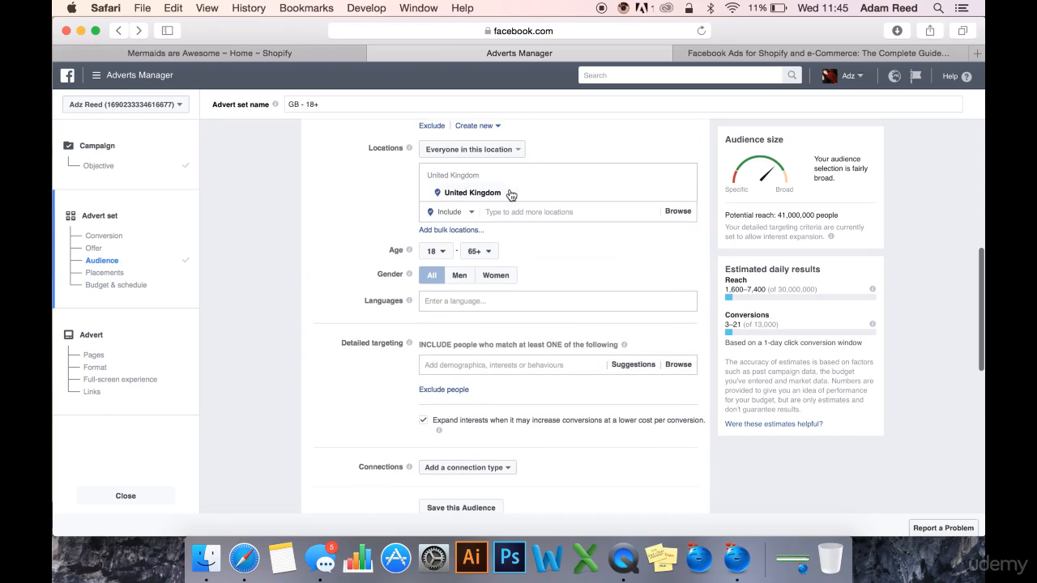
{"action": "mouse_move", "coordinate": [663, 197]}
{"action": "left_click", "coordinate": [554, 213]}
{"action": "key", "text": "BackSpace"}
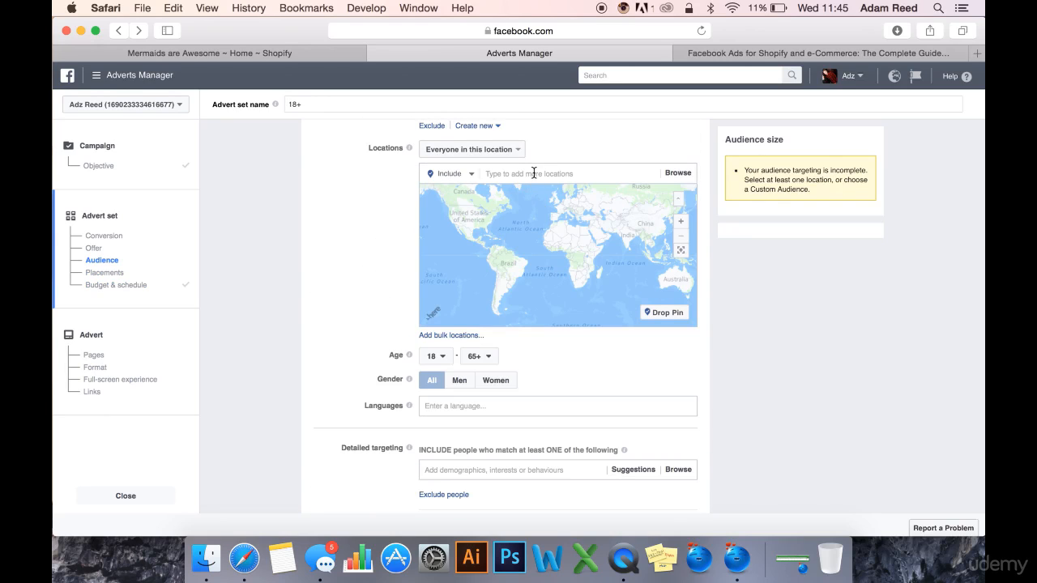
{"action": "type", "text": "united"}
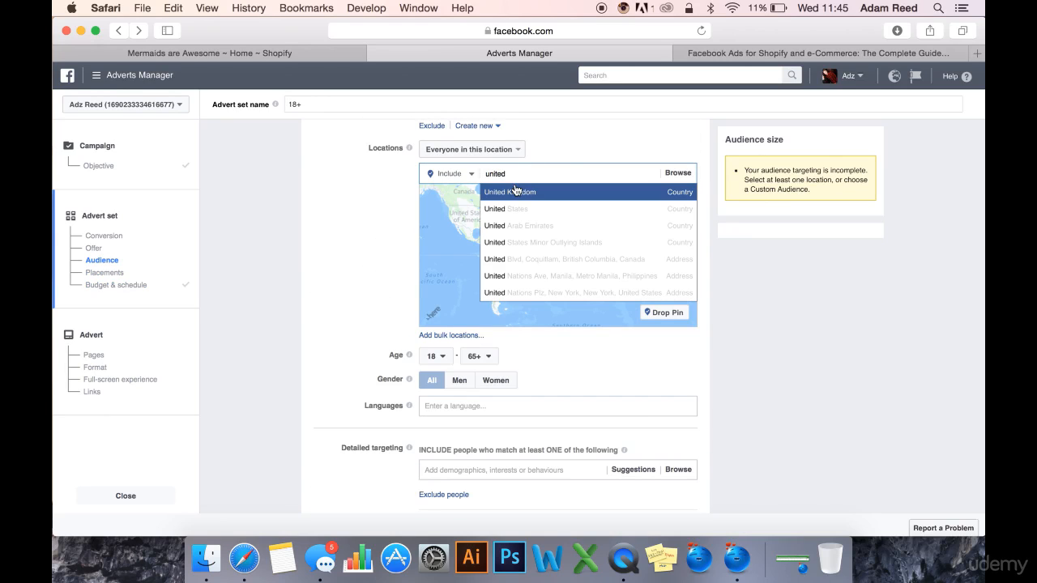
{"action": "left_click", "coordinate": [526, 209]}
Restrict the audience to women and set the minimum age to 13
{"action": "scroll", "coordinate": [317, 263], "scroll_direction": "down", "scroll_amount": 2}
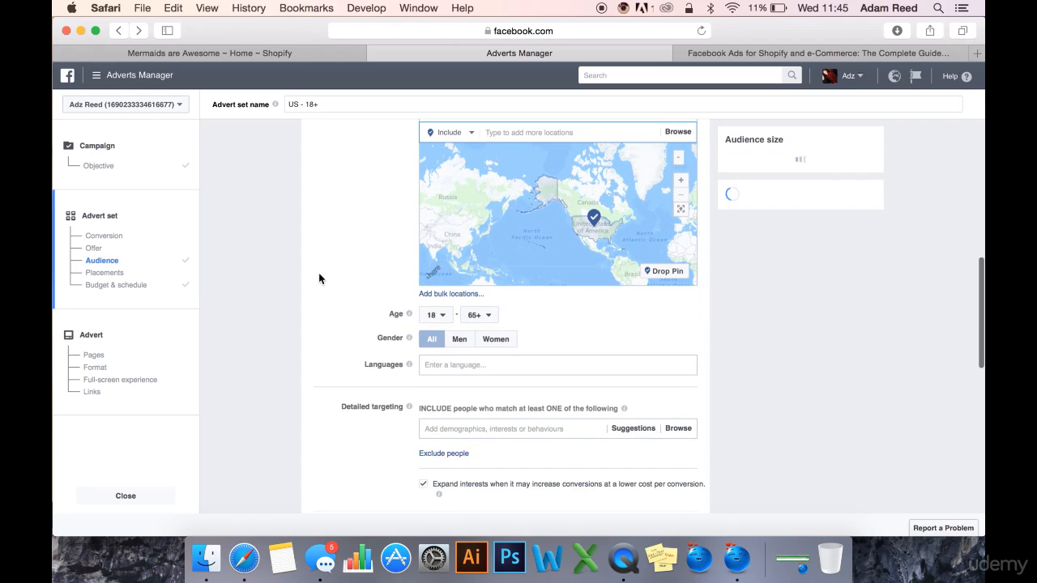
{"action": "left_click", "coordinate": [496, 340]}
{"action": "scroll", "coordinate": [470, 332], "scroll_direction": "down", "scroll_amount": 1}
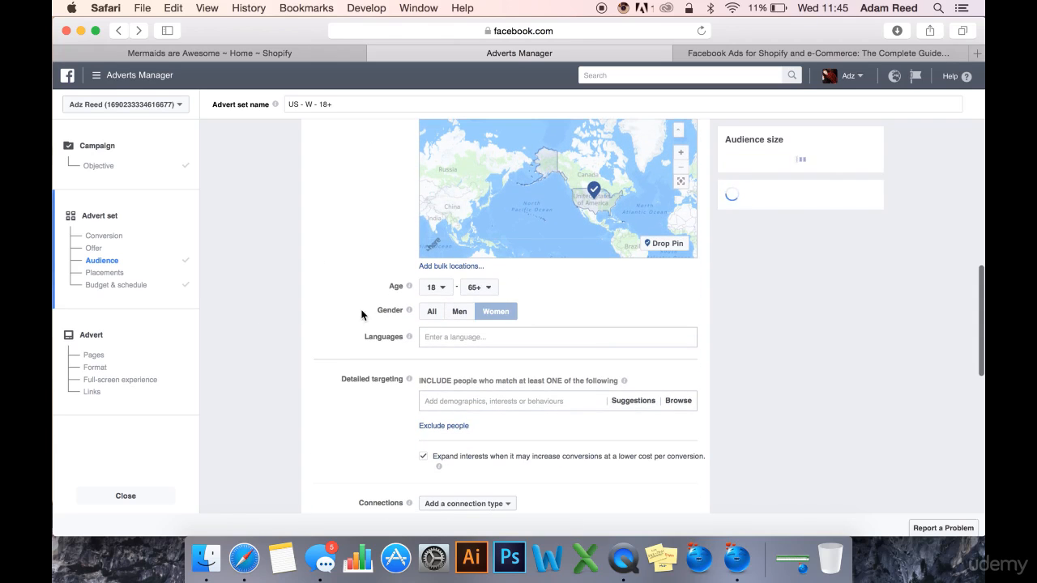
{"action": "left_click", "coordinate": [438, 290]}
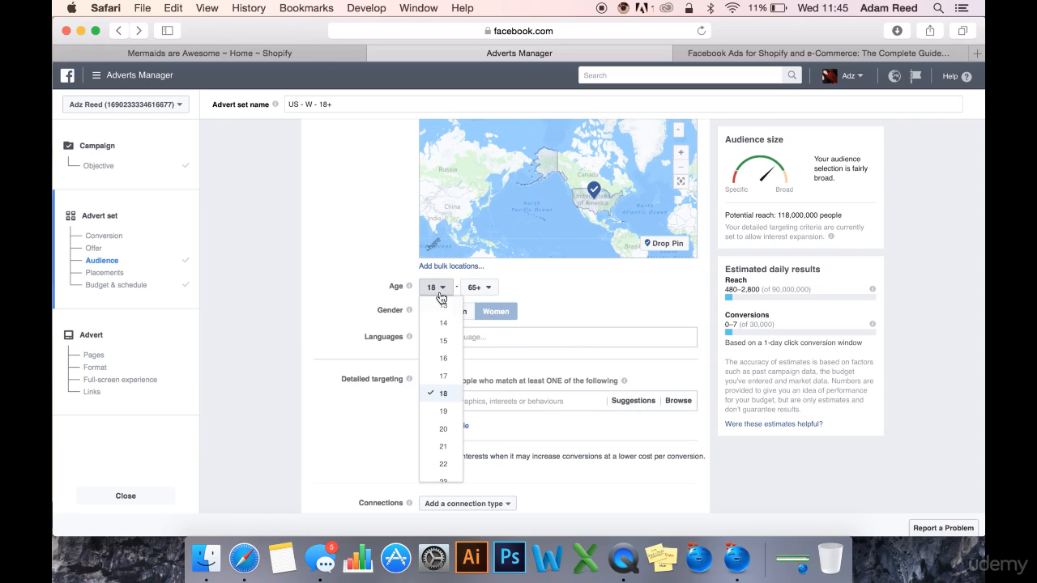
{"action": "left_click", "coordinate": [442, 309]}
Add the interests Pixar, Walt Disney Pictures, Disney Channel, The Walt Disney Company and Walt Disney to the detailed targeting
{"action": "scroll", "coordinate": [347, 347], "scroll_direction": "down", "scroll_amount": 4}
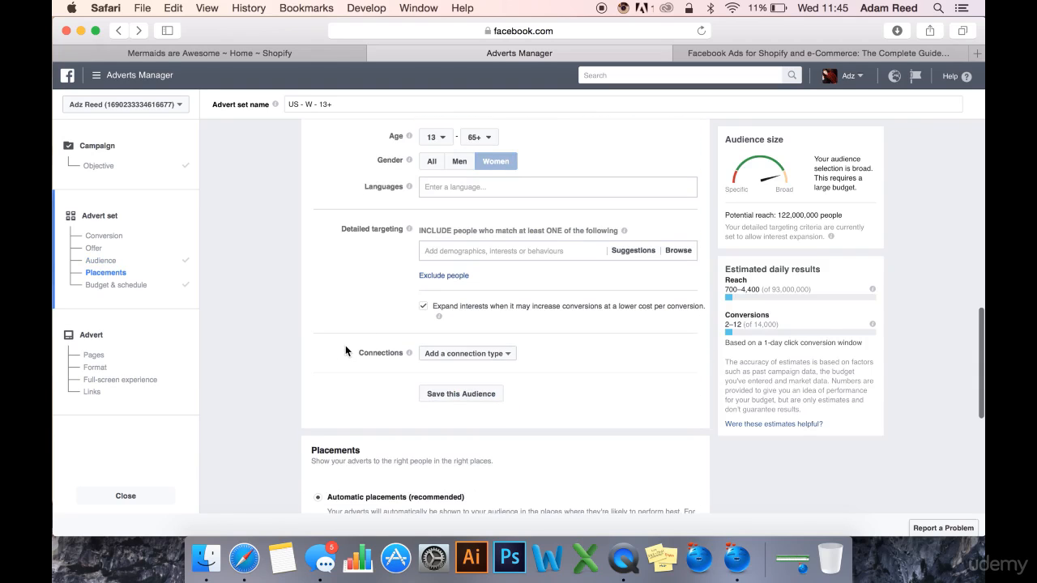
{"action": "left_click", "coordinate": [518, 252]}
{"action": "type", "text": "merm"}
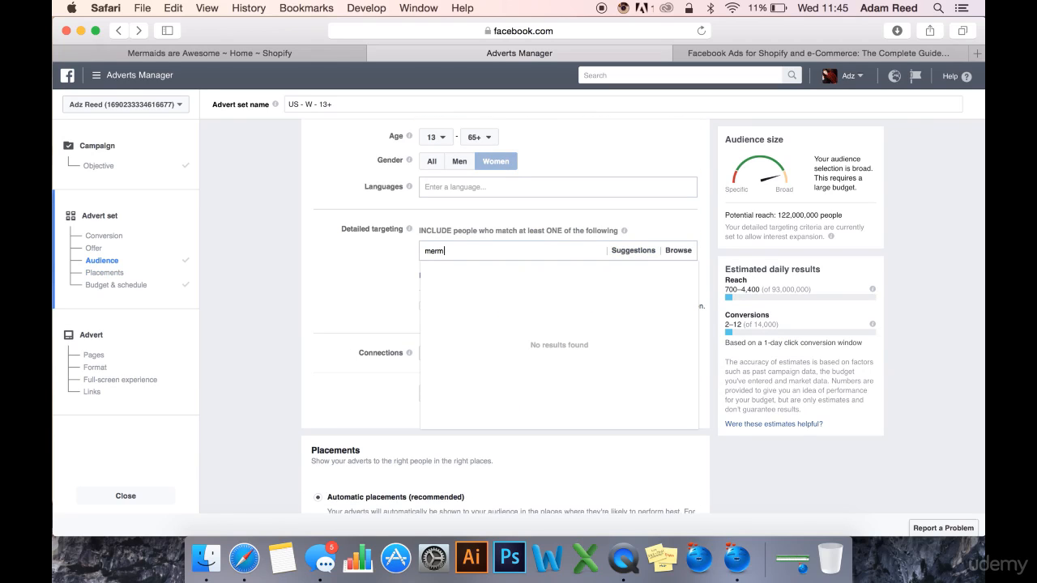
{"action": "key", "text": "BackSpace"}
{"action": "key", "text": "BackSpace"}
{"action": "left_click", "coordinate": [531, 273]}
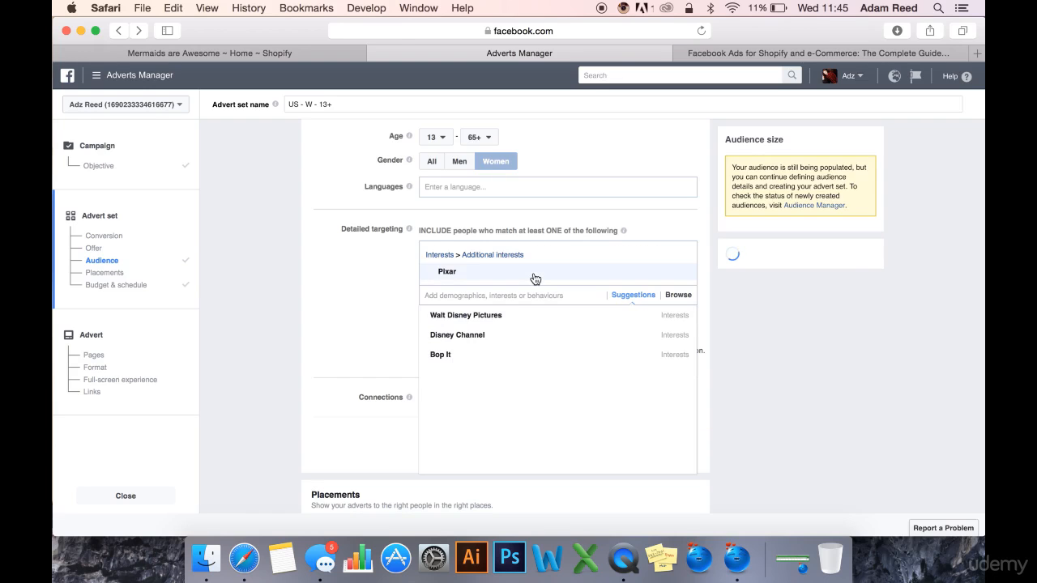
{"action": "left_click", "coordinate": [506, 324]}
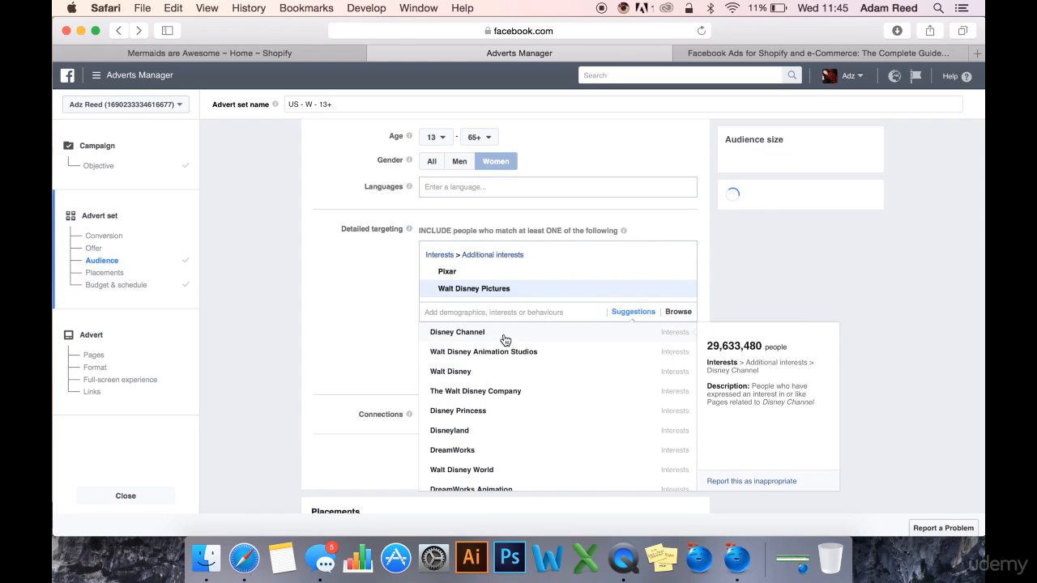
{"action": "left_click", "coordinate": [505, 335]}
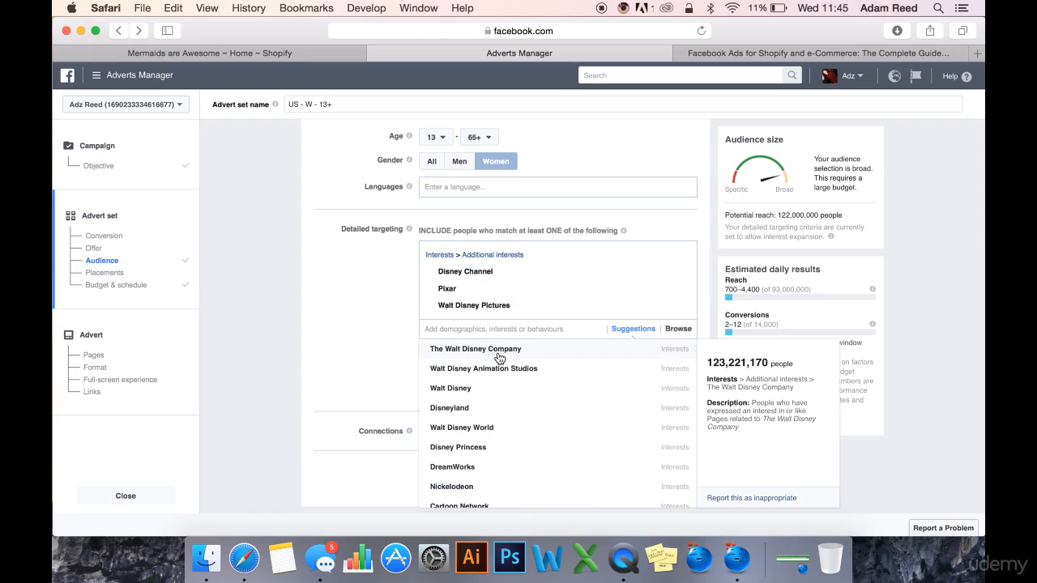
{"action": "left_click", "coordinate": [499, 359]}
{"action": "left_click", "coordinate": [485, 373]}
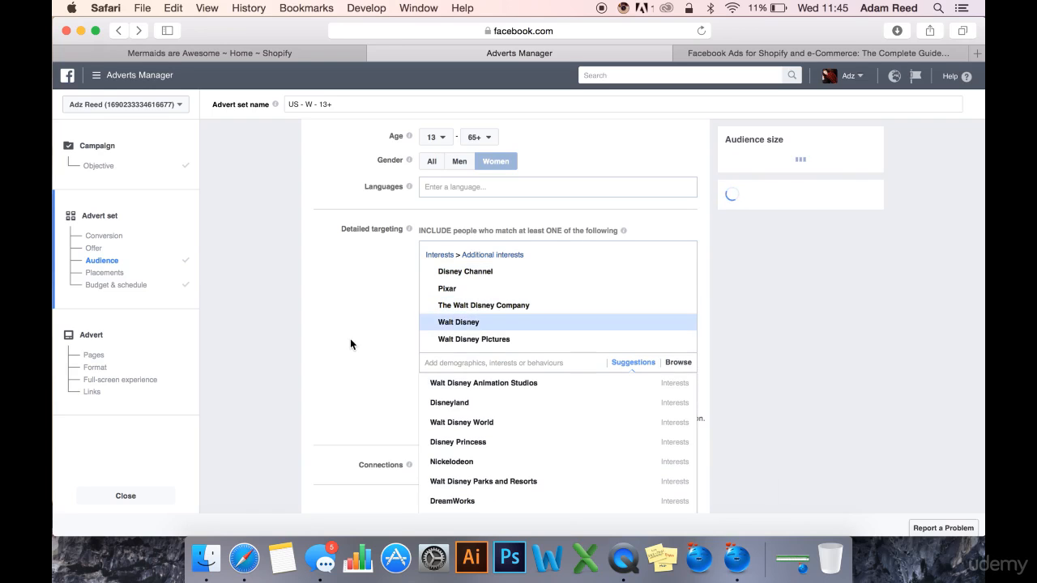
{"action": "left_click", "coordinate": [350, 344]}
Narrow the detailed targeting so that people must also match the Mermaid interest
{"action": "scroll", "coordinate": [350, 344], "scroll_direction": "down", "scroll_amount": 2}
{"action": "left_click", "coordinate": [519, 322]}
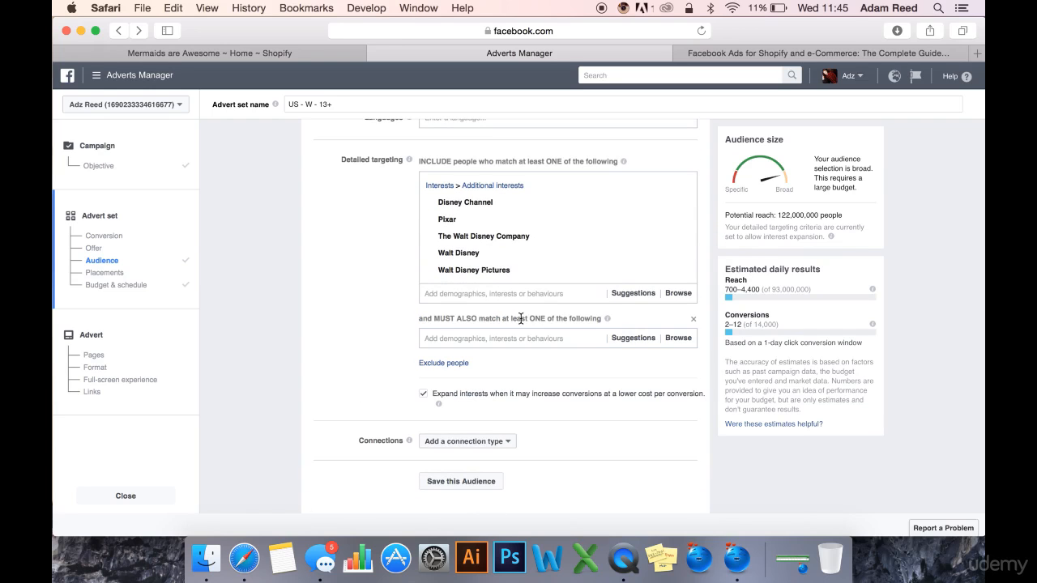
{"action": "left_click", "coordinate": [521, 335]}
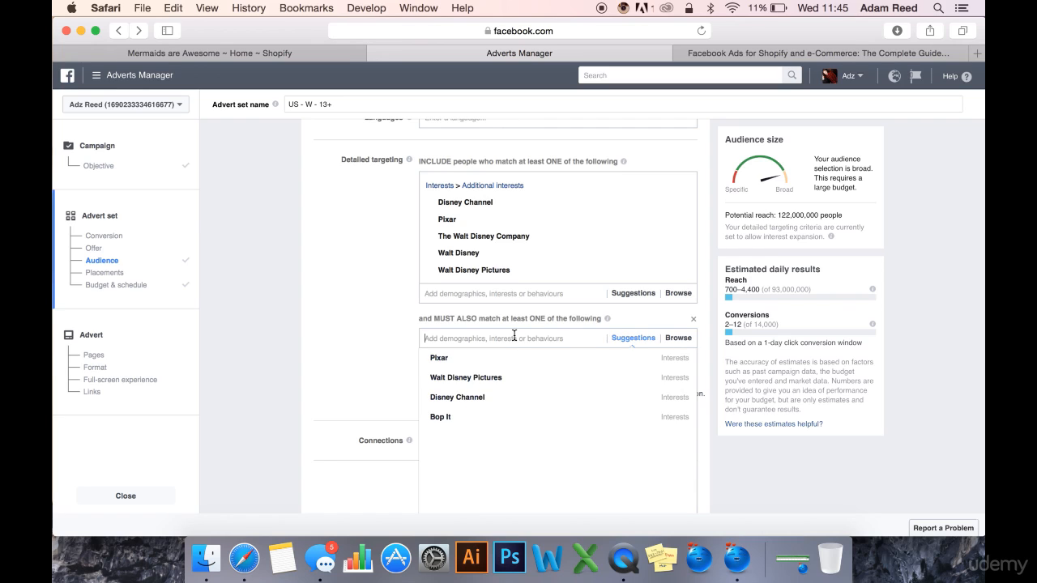
{"action": "type", "text": "mermaid"}
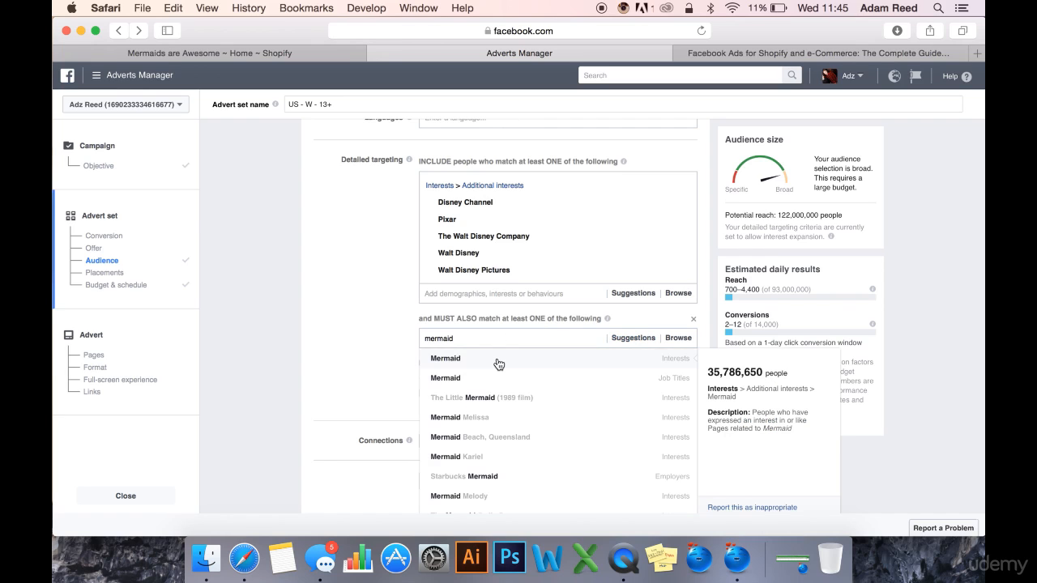
{"action": "left_click", "coordinate": [499, 363]}
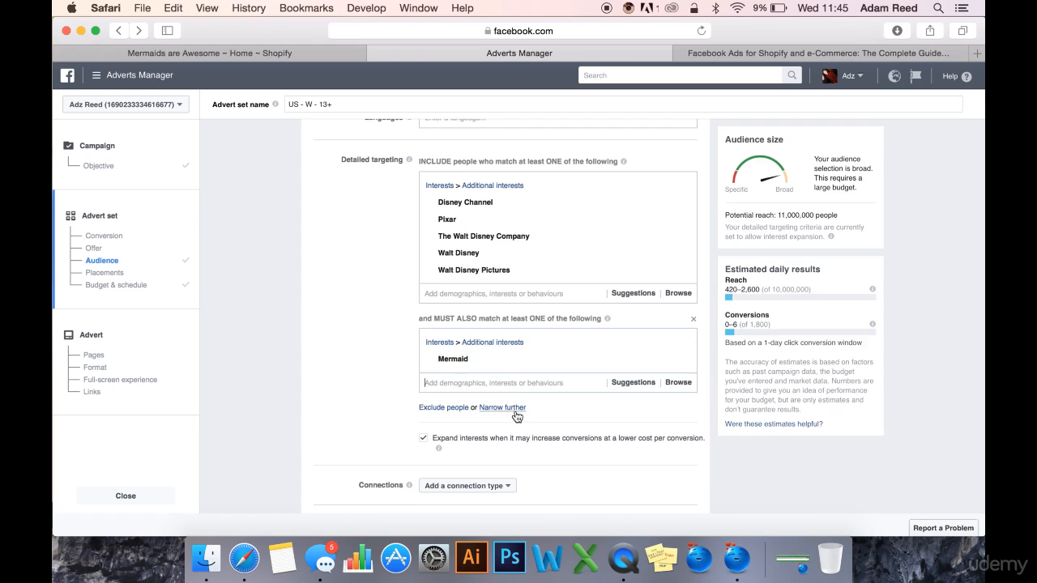
Narrow the audience further with a required interest in The Little Mermaid (1989 film)
{"action": "left_click", "coordinate": [502, 408]}
{"action": "left_click", "coordinate": [516, 426]}
{"action": "type", "text": "little mermaid"}
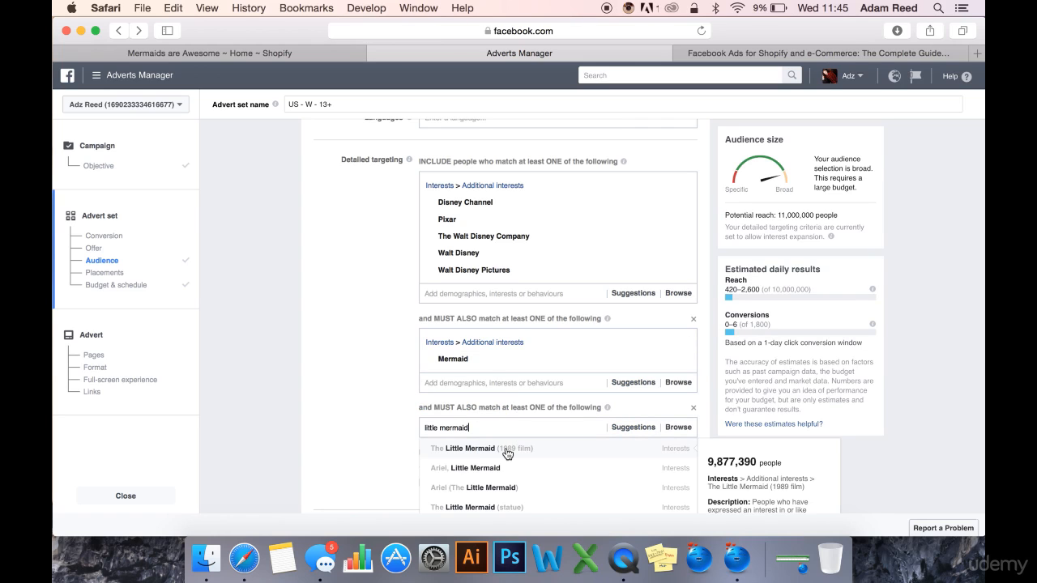
{"action": "left_click", "coordinate": [508, 451]}
Add another required match to the detailed targeting with the interest Ariel (The Little Mermaid)
{"action": "scroll", "coordinate": [357, 415], "scroll_direction": "down", "scroll_amount": 3}
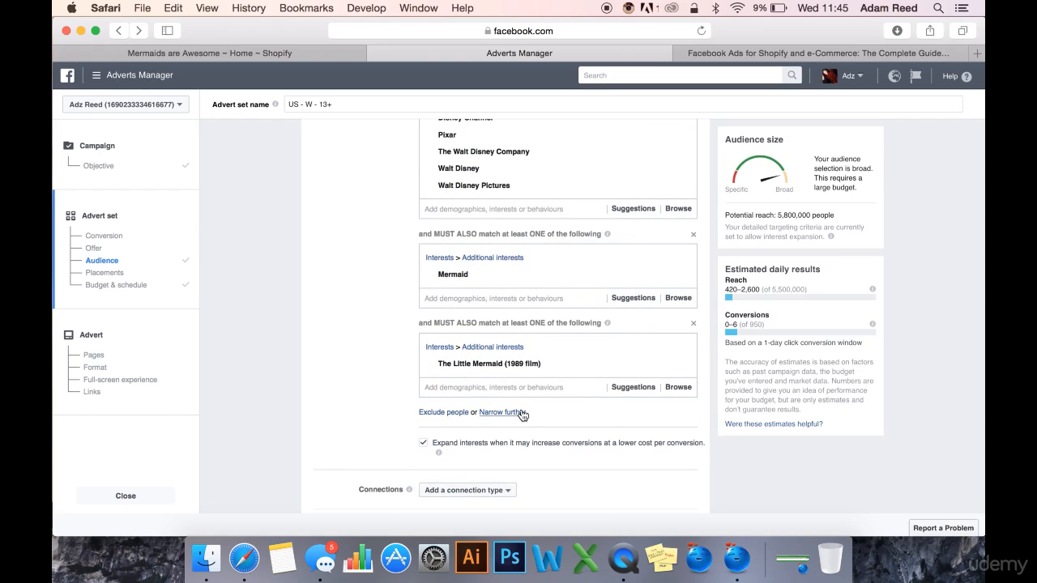
{"action": "left_click", "coordinate": [508, 413]}
{"action": "left_click", "coordinate": [511, 436]}
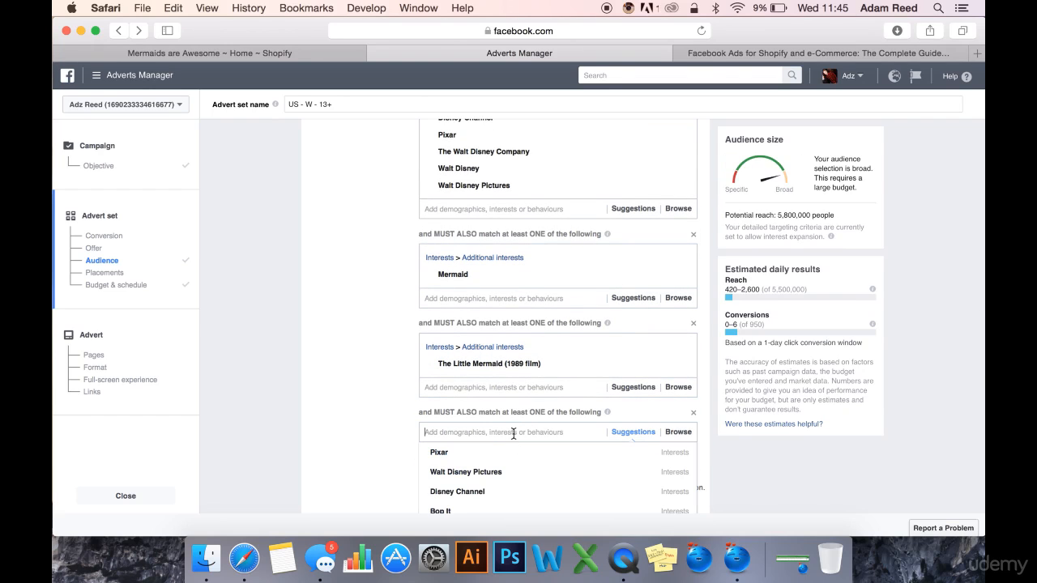
{"action": "type", "text": "ariel"}
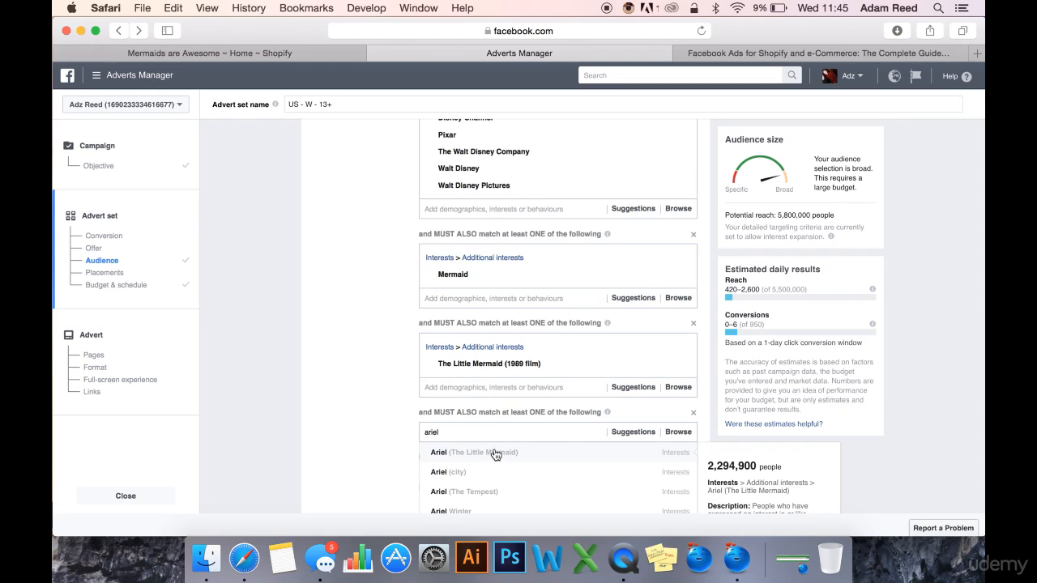
{"action": "left_click", "coordinate": [496, 454]}
Switch from automatic to edited placements and exclude Audience Network and Facebook's Instant Articles
{"action": "scroll", "coordinate": [352, 392], "scroll_direction": "down", "scroll_amount": 1}
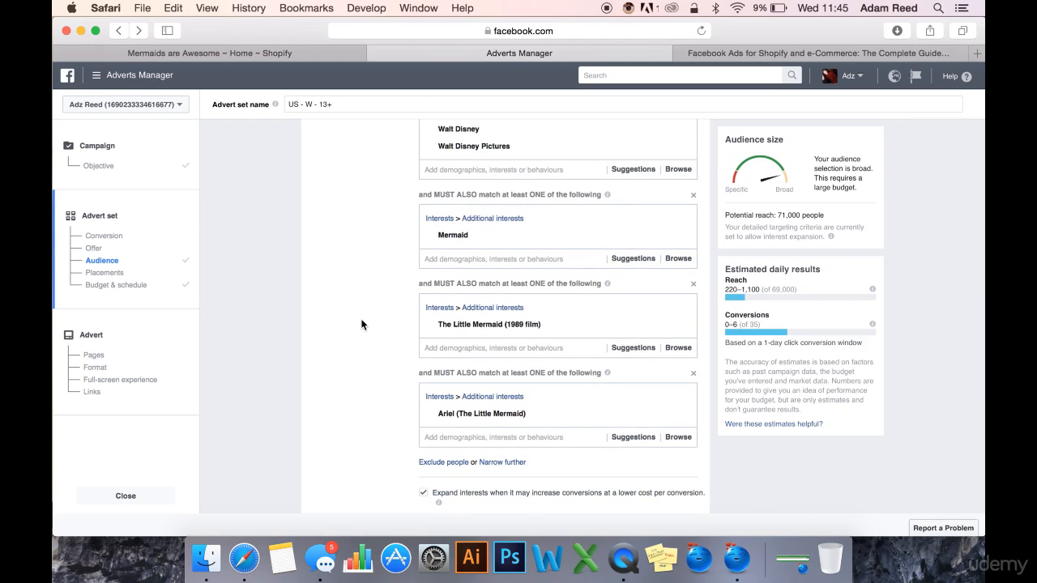
{"action": "scroll", "coordinate": [362, 325], "scroll_direction": "down", "scroll_amount": 10}
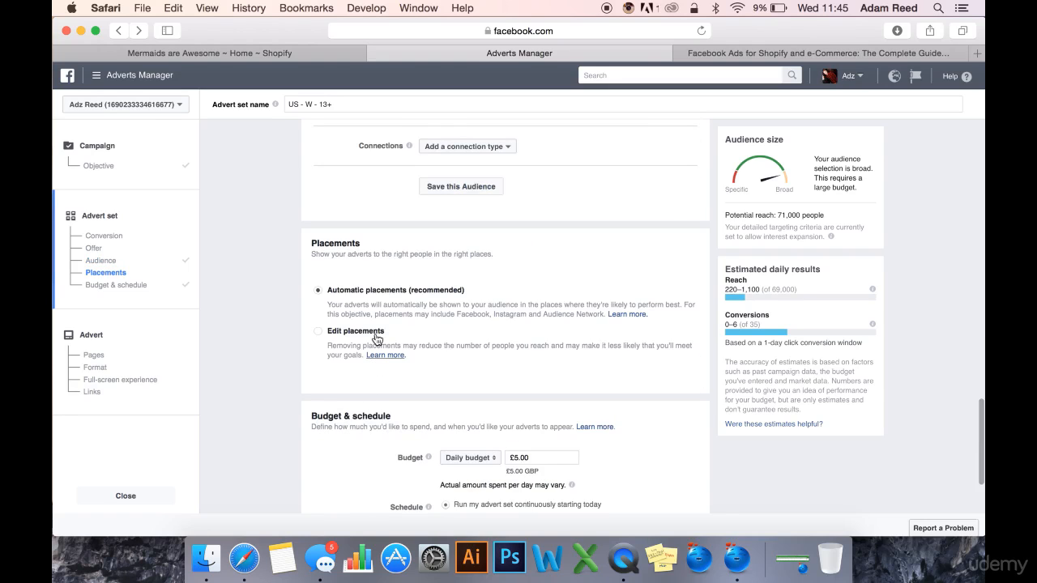
{"action": "left_click", "coordinate": [369, 395]}
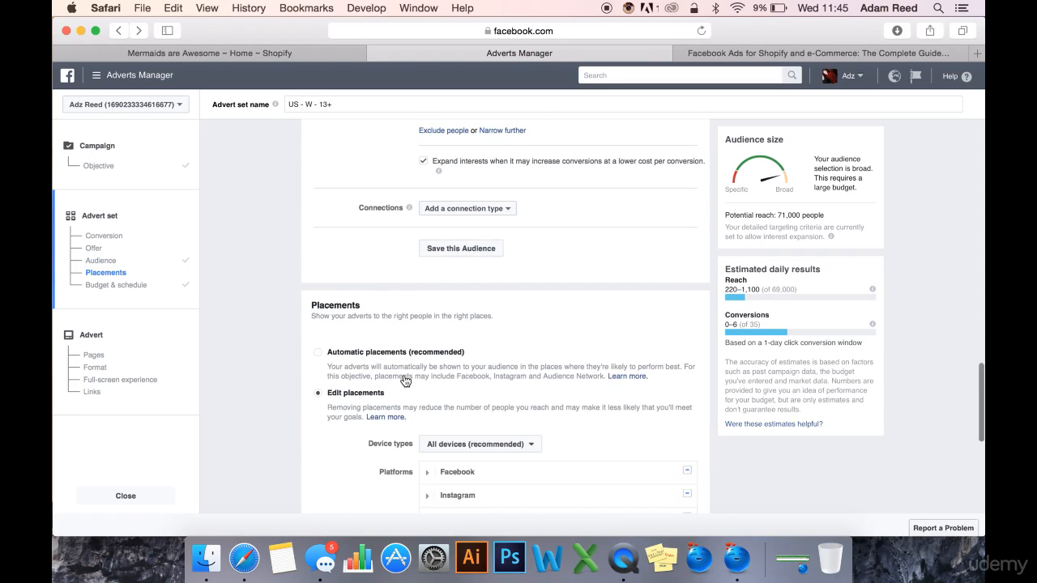
{"action": "scroll", "coordinate": [405, 381], "scroll_direction": "down", "scroll_amount": 5}
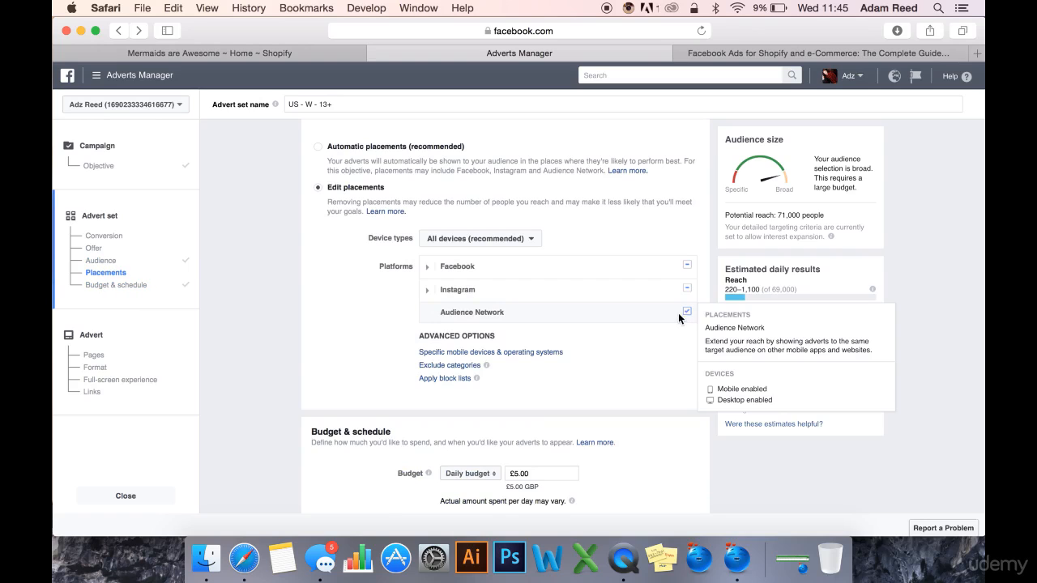
{"action": "left_click", "coordinate": [686, 312]}
{"action": "left_click", "coordinate": [427, 267]}
{"action": "mouse_move", "coordinate": [689, 350]}
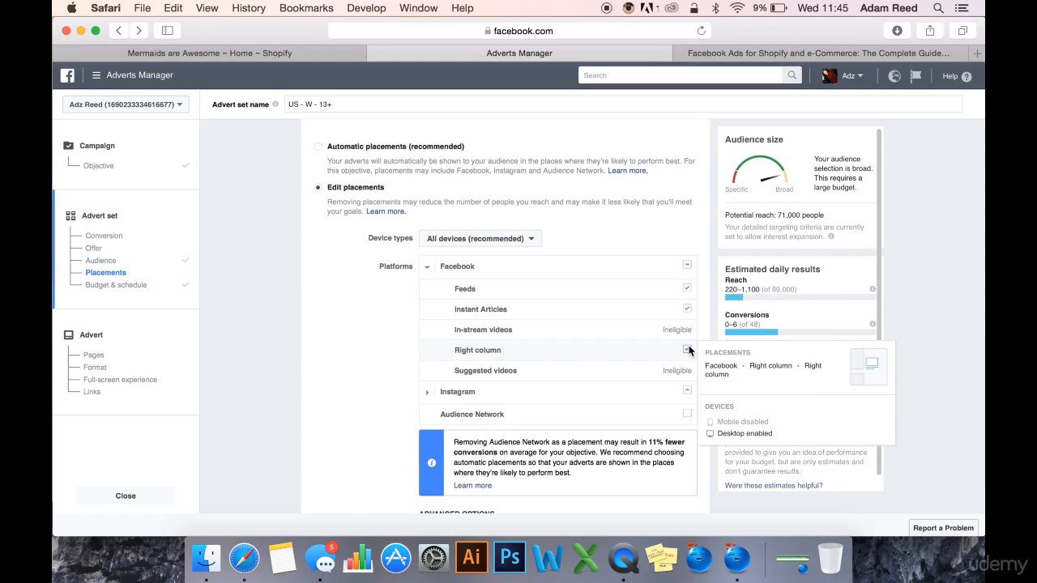
{"action": "left_click", "coordinate": [687, 308]}
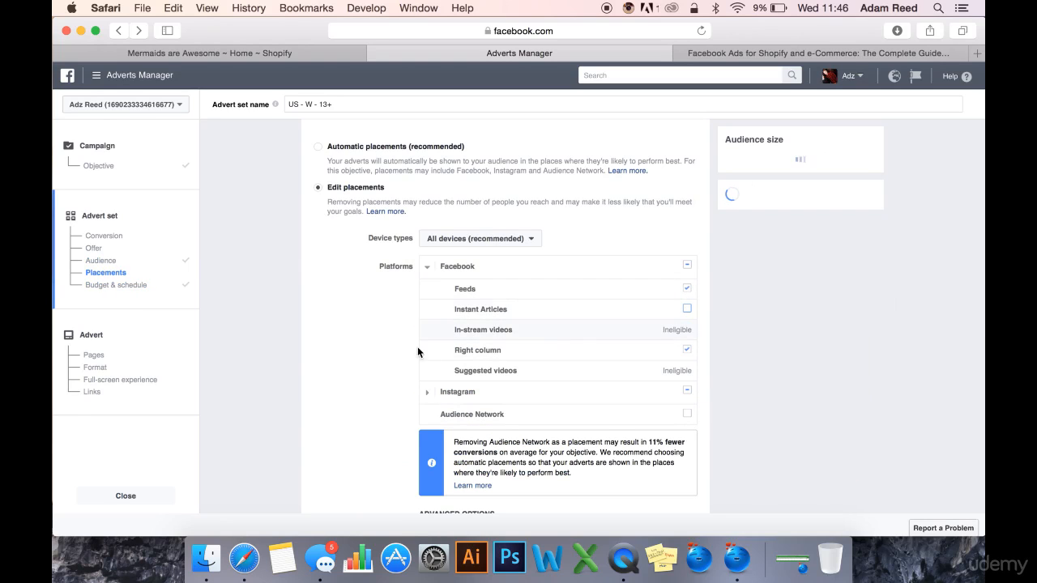
Review the detailed targeting and the budget settings, and try to continue from the advert set to the advert setup
{"action": "scroll", "coordinate": [333, 250], "scroll_direction": "up", "scroll_amount": 10}
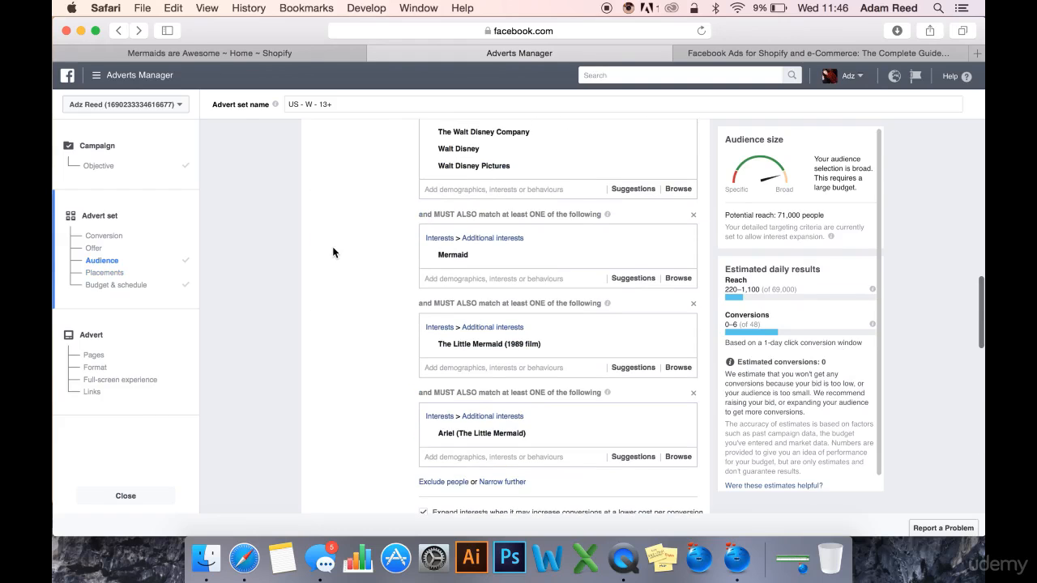
{"action": "scroll", "coordinate": [334, 283], "scroll_direction": "down", "scroll_amount": 3}
{"action": "scroll", "coordinate": [334, 320], "scroll_direction": "down", "scroll_amount": 15}
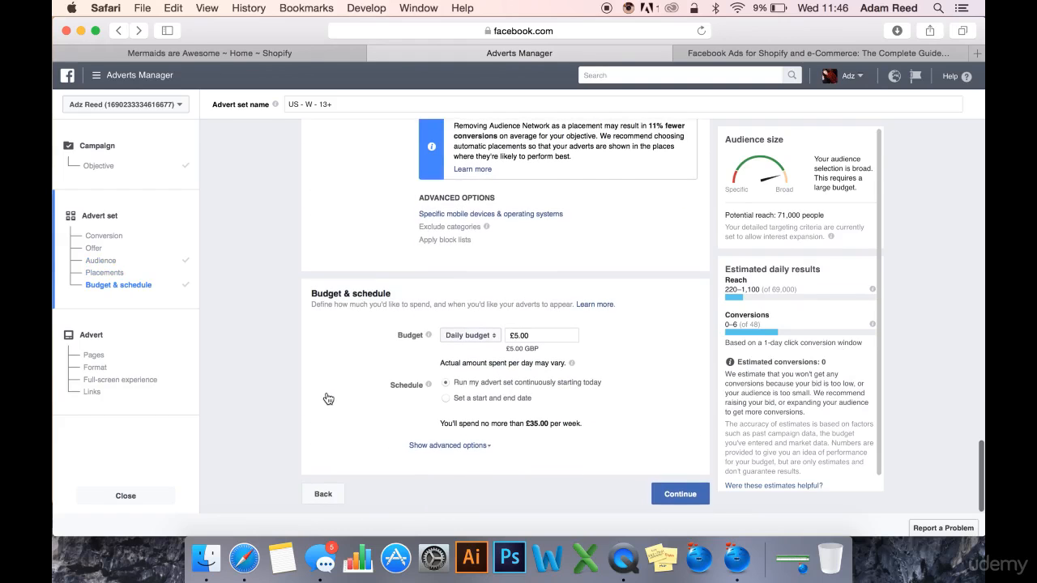
{"action": "left_click", "coordinate": [678, 490]}
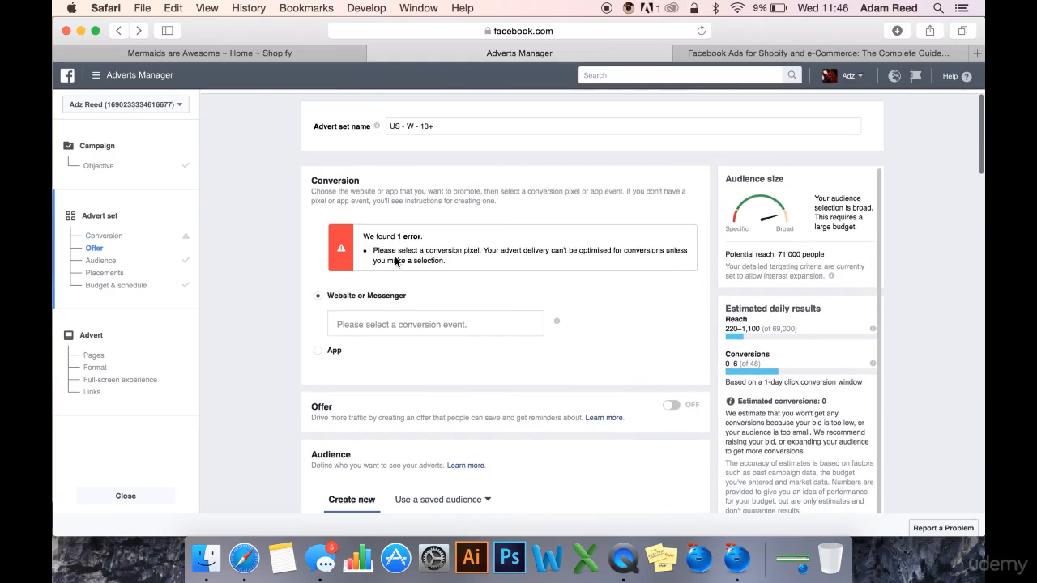
{"action": "scroll", "coordinate": [517, 352], "scroll_direction": "down", "scroll_amount": 15}
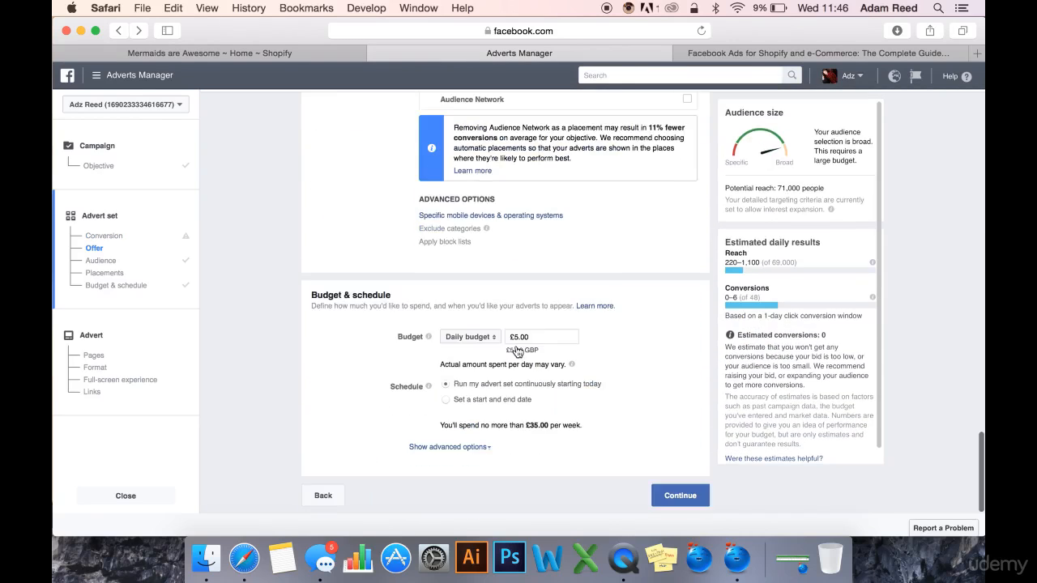
{"action": "left_click", "coordinate": [697, 504]}
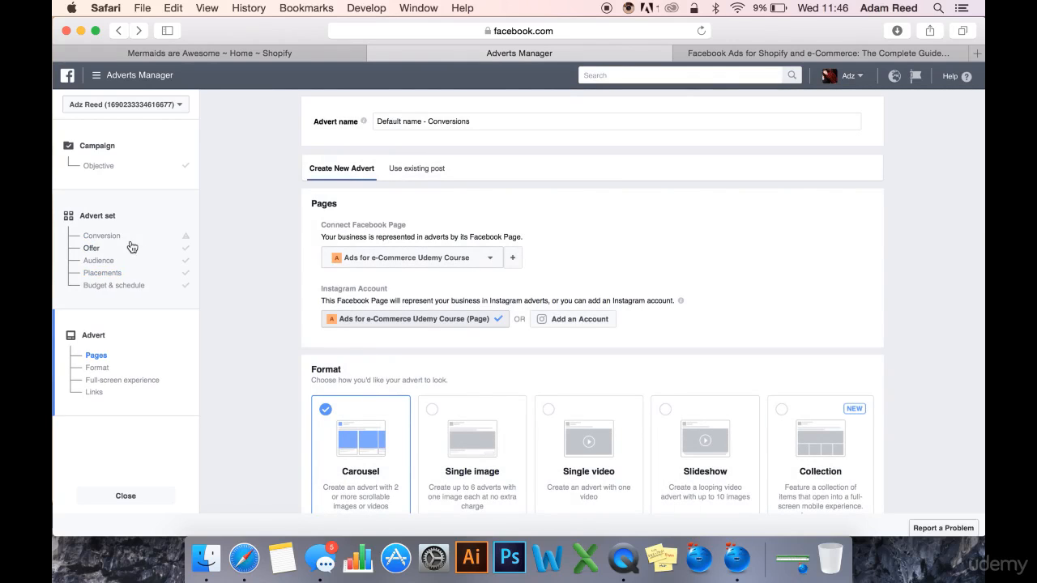
Return to the advert set's Conversion section and examine the error reported there
{"action": "left_click", "coordinate": [106, 235]}
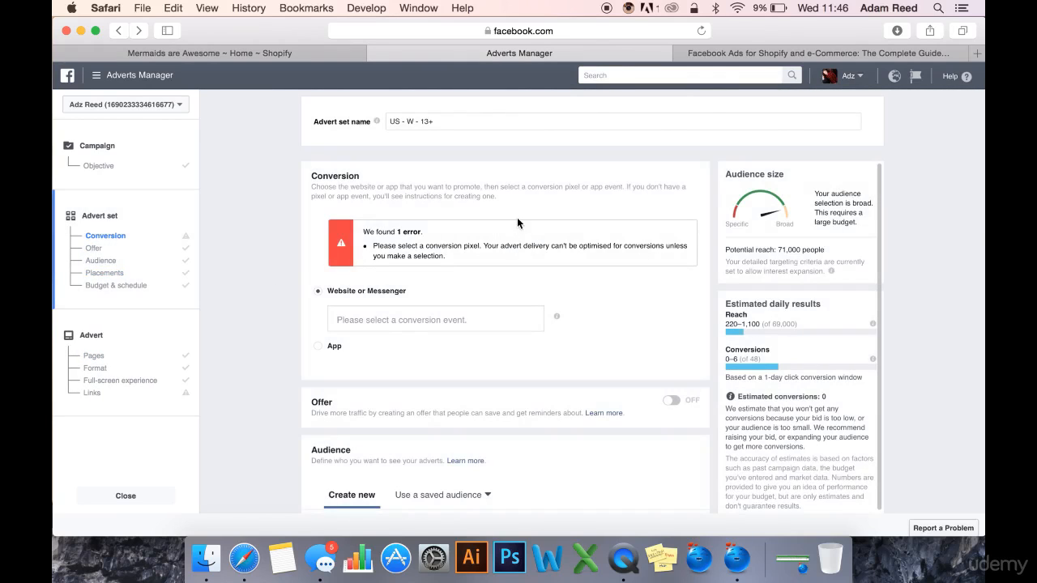
{"action": "left_click_drag", "start_coordinate": [483, 254], "coordinate": [365, 245]}
{"action": "left_click", "coordinate": [507, 261]}
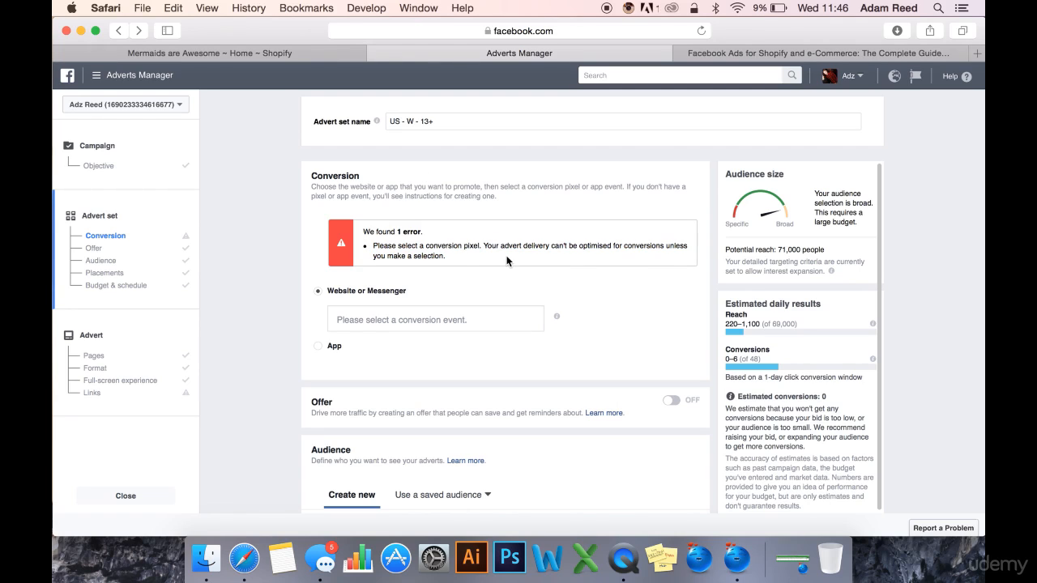
{"action": "left_click_drag", "start_coordinate": [523, 259], "coordinate": [522, 245]}
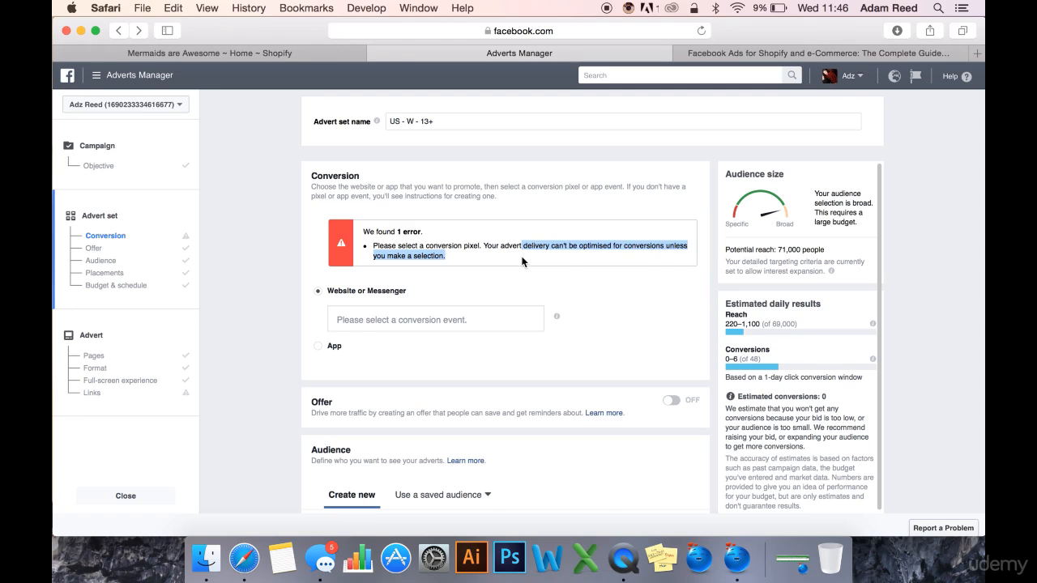
{"action": "left_click", "coordinate": [523, 261]}
{"action": "scroll", "coordinate": [258, 324], "scroll_direction": "down", "scroll_amount": 2}
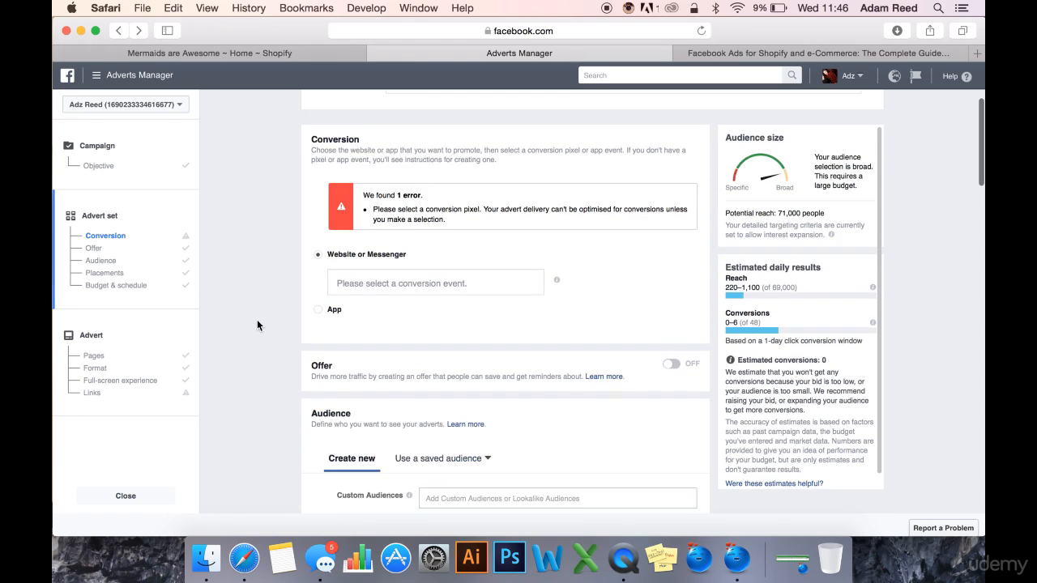
{"action": "scroll", "coordinate": [254, 310], "scroll_direction": "up", "scroll_amount": 2}
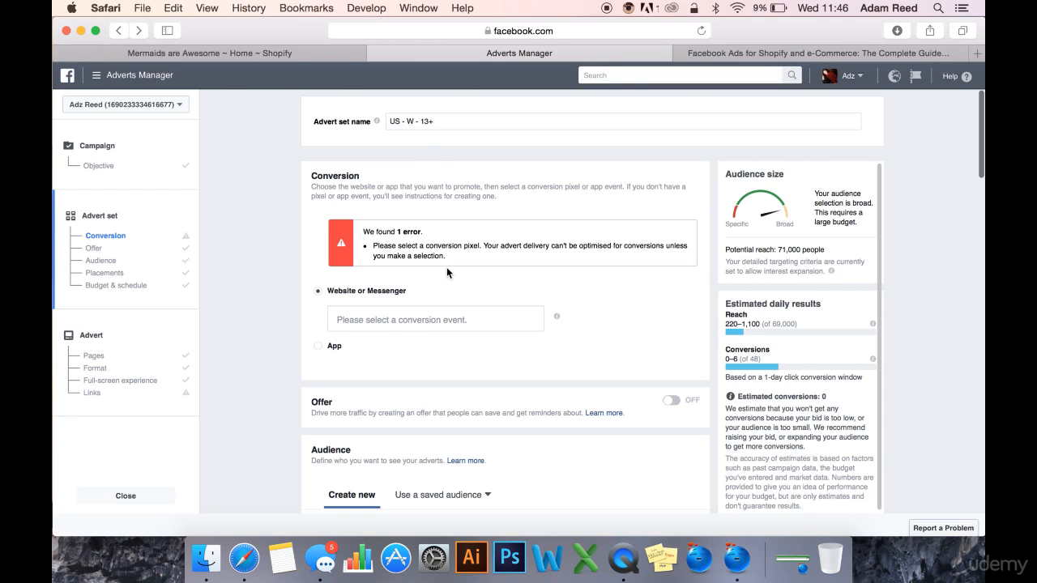
Look through the pixel's conversion events and choose View Content from Mermaids are Awesome FB Pixel 1 as the conversion event
{"action": "left_click", "coordinate": [438, 320]}
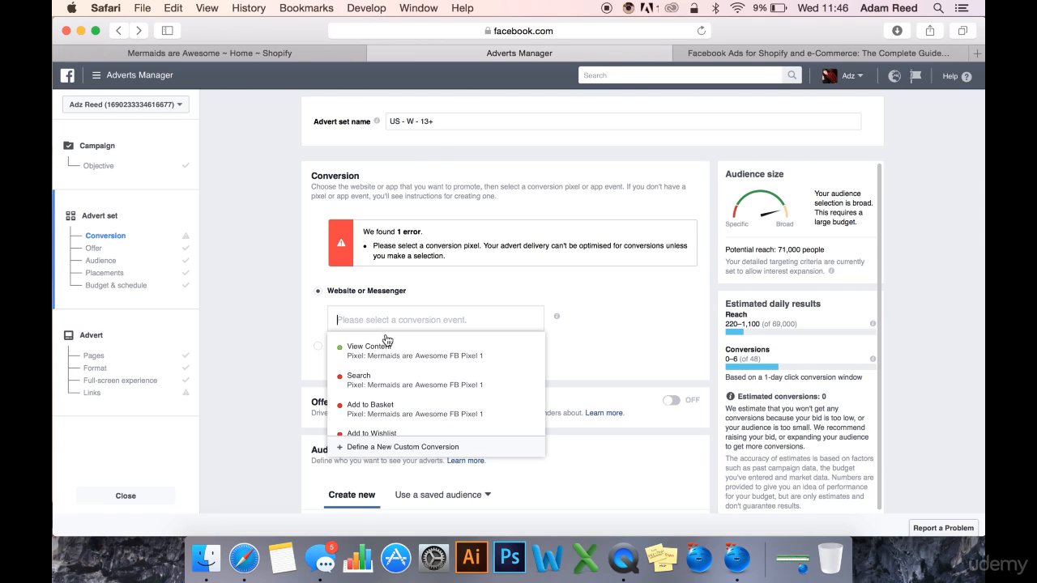
{"action": "scroll", "coordinate": [396, 380], "scroll_direction": "down", "scroll_amount": 5}
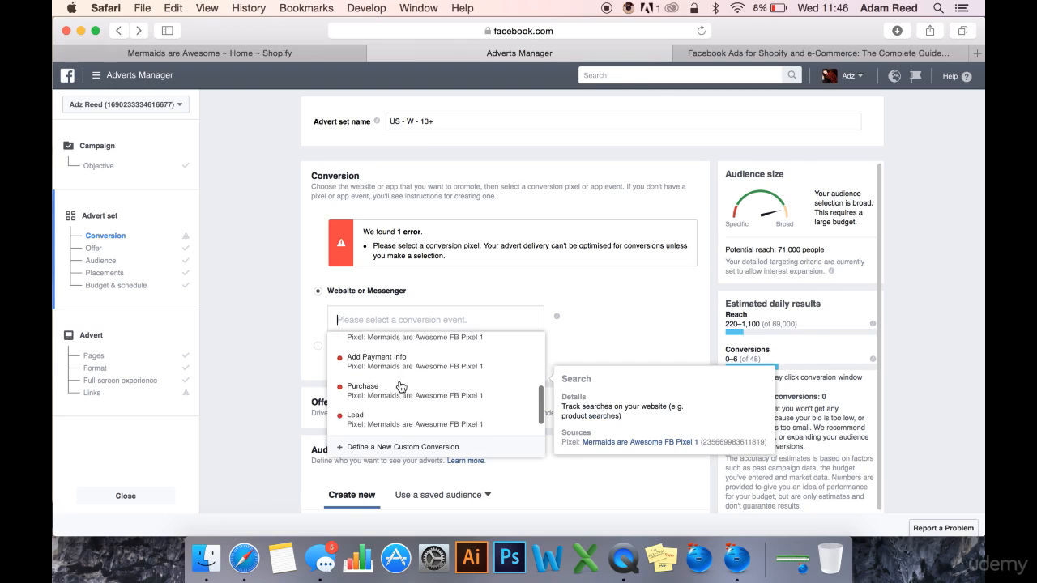
{"action": "scroll", "coordinate": [400, 387], "scroll_direction": "down", "scroll_amount": 1}
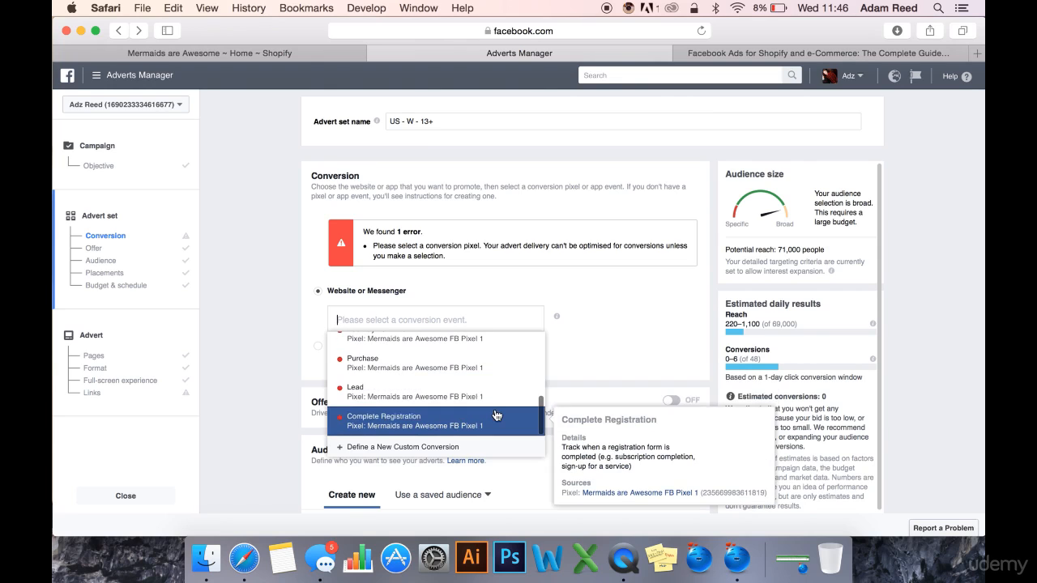
{"action": "scroll", "coordinate": [478, 360], "scroll_direction": "up", "scroll_amount": 6}
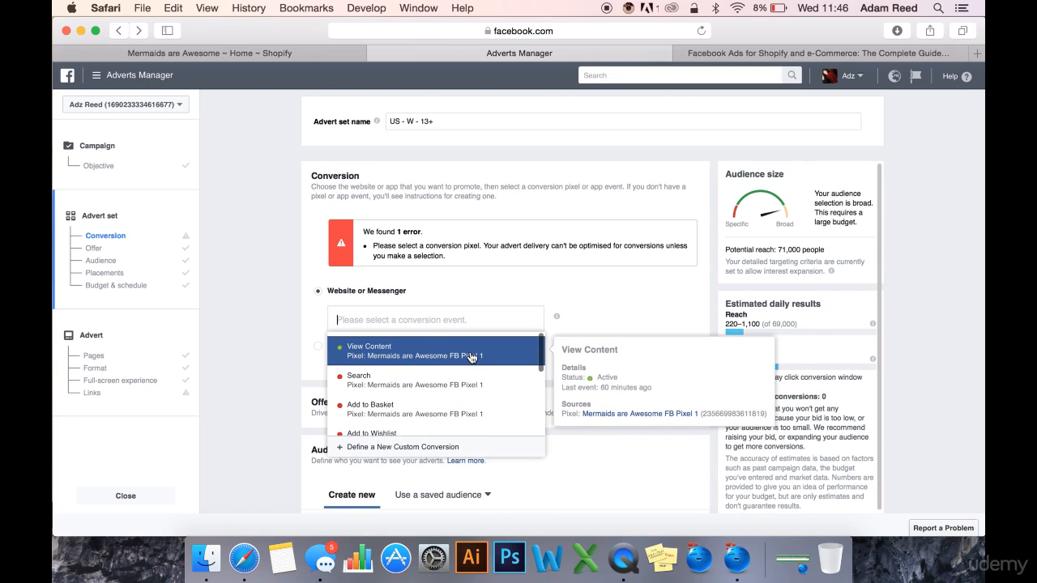
{"action": "scroll", "coordinate": [486, 405], "scroll_direction": "down", "scroll_amount": 2}
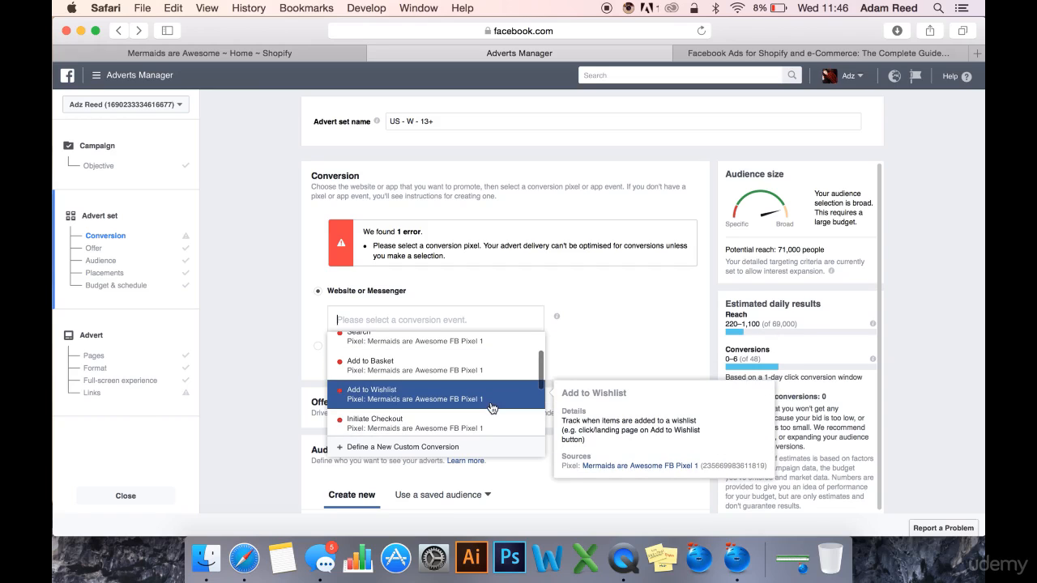
{"action": "scroll", "coordinate": [490, 408], "scroll_direction": "down", "scroll_amount": 3}
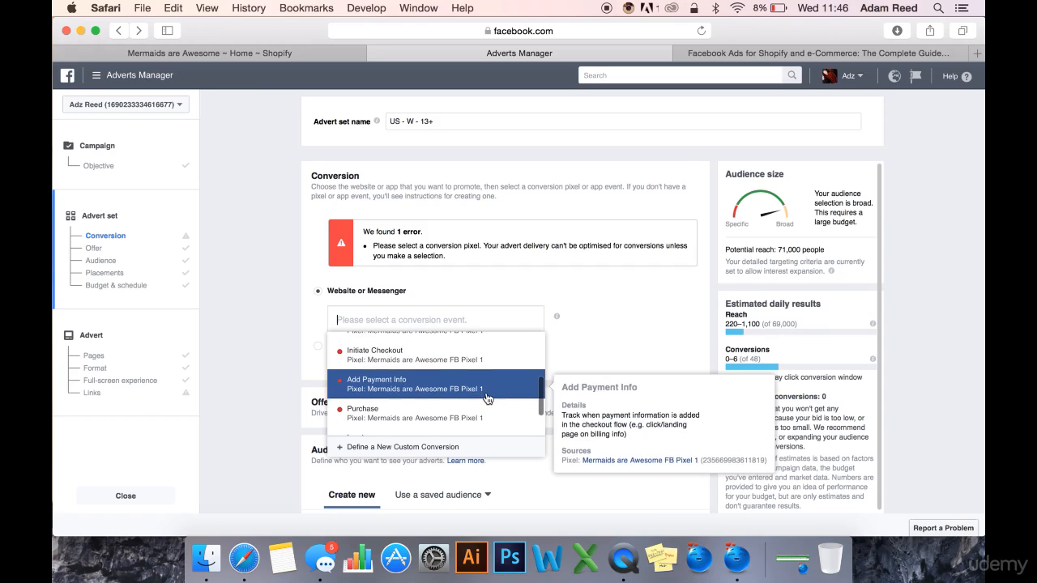
{"action": "scroll", "coordinate": [478, 397], "scroll_direction": "down", "scroll_amount": 1}
{"action": "scroll", "coordinate": [467, 412], "scroll_direction": "down", "scroll_amount": 1}
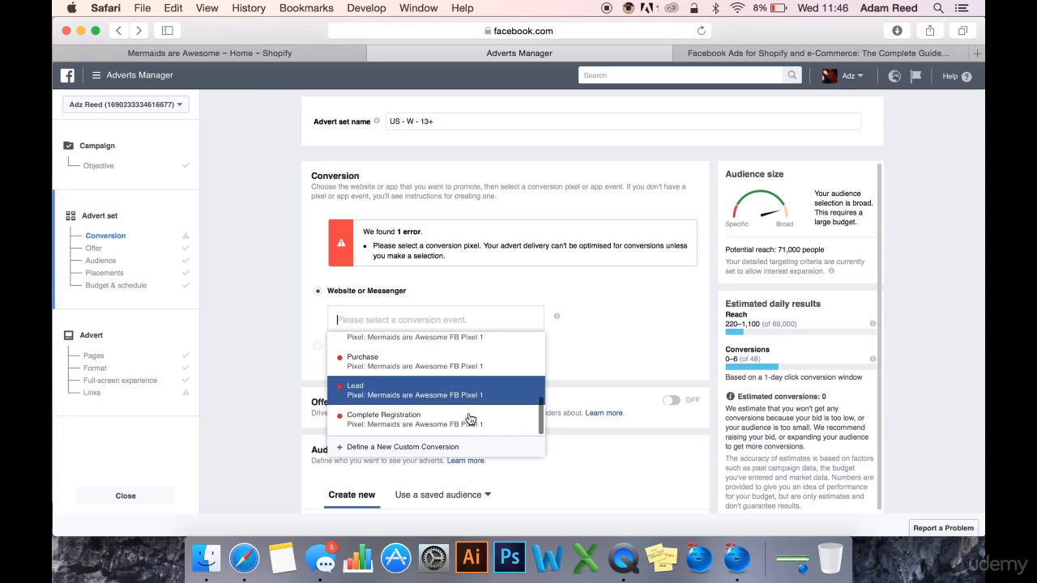
{"action": "scroll", "coordinate": [462, 414], "scroll_direction": "up", "scroll_amount": 5}
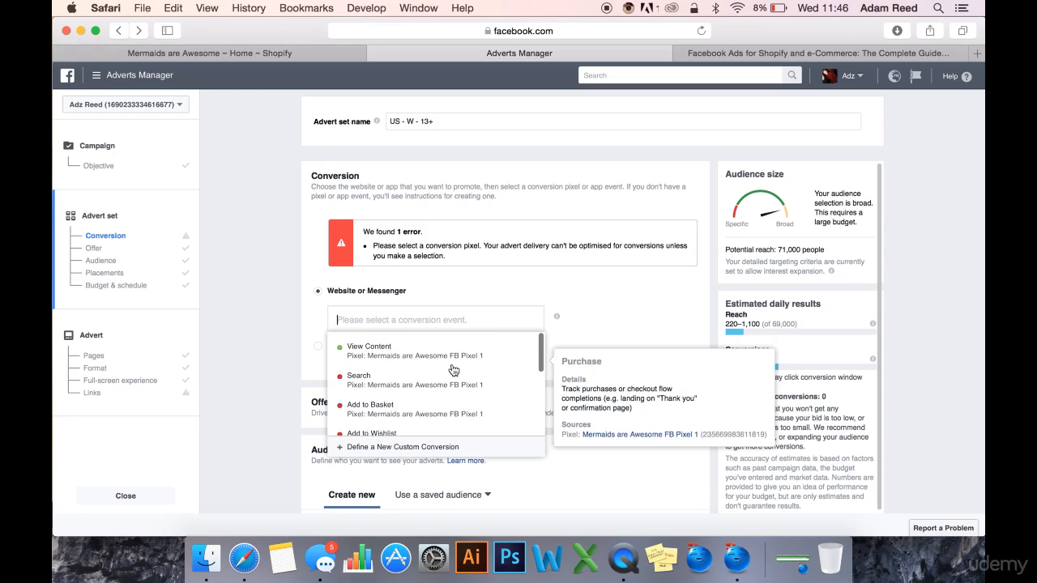
{"action": "scroll", "coordinate": [466, 406], "scroll_direction": "down", "scroll_amount": 5}
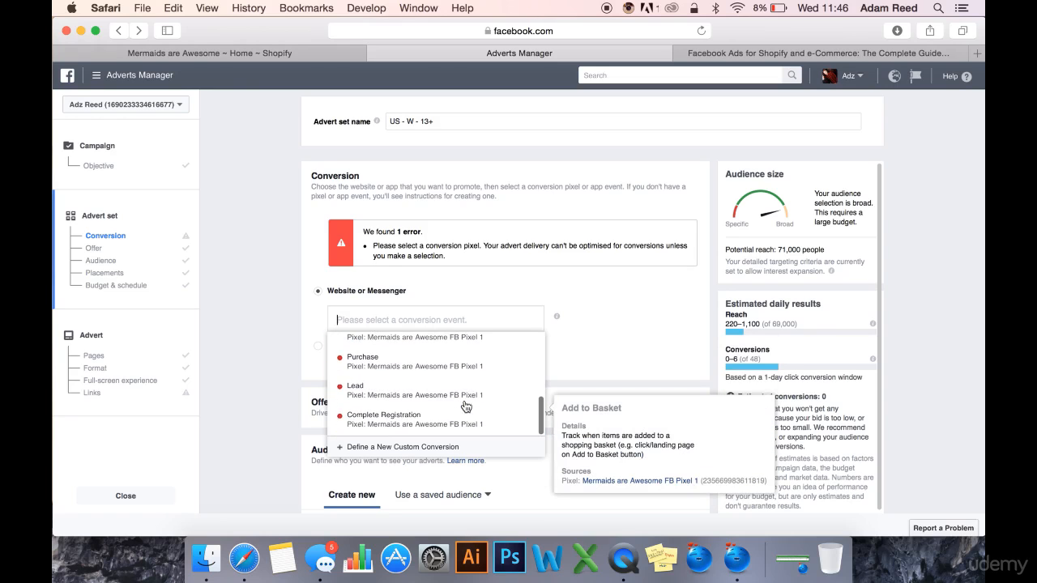
{"action": "scroll", "coordinate": [471, 373], "scroll_direction": "up", "scroll_amount": 5}
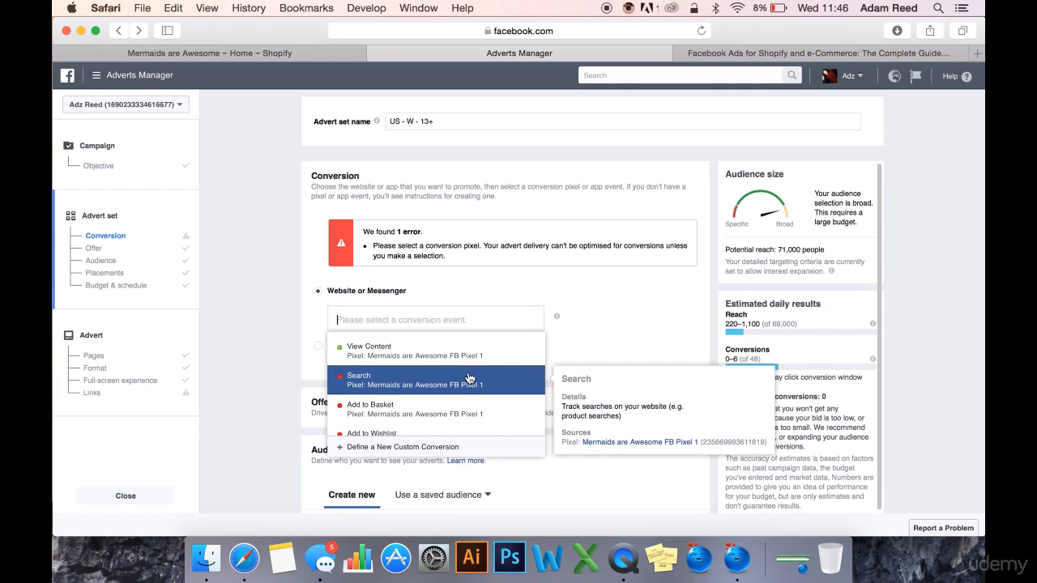
{"action": "scroll", "coordinate": [460, 375], "scroll_direction": "down", "scroll_amount": 1}
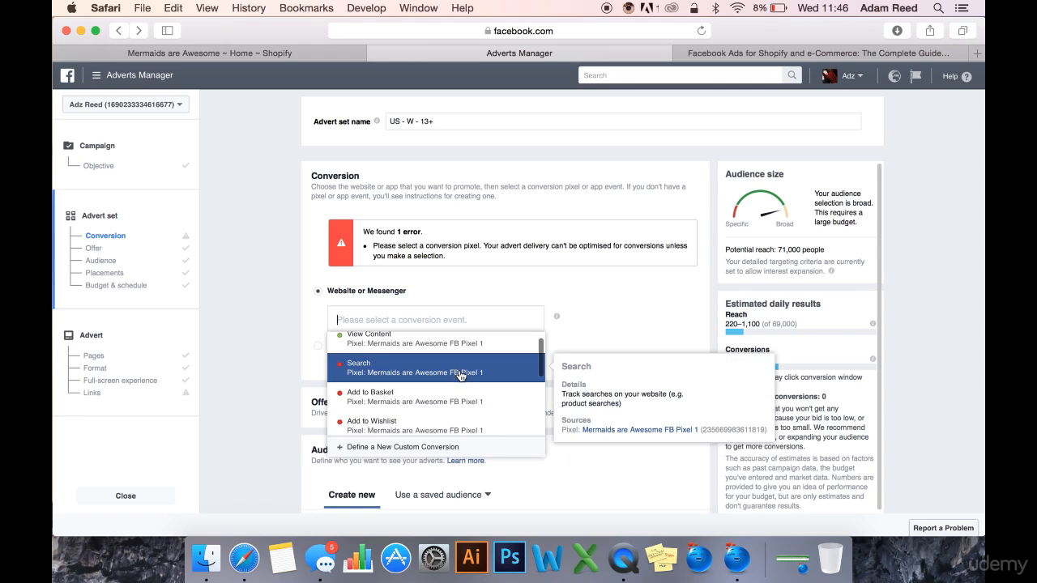
{"action": "scroll", "coordinate": [459, 372], "scroll_direction": "down", "scroll_amount": 1}
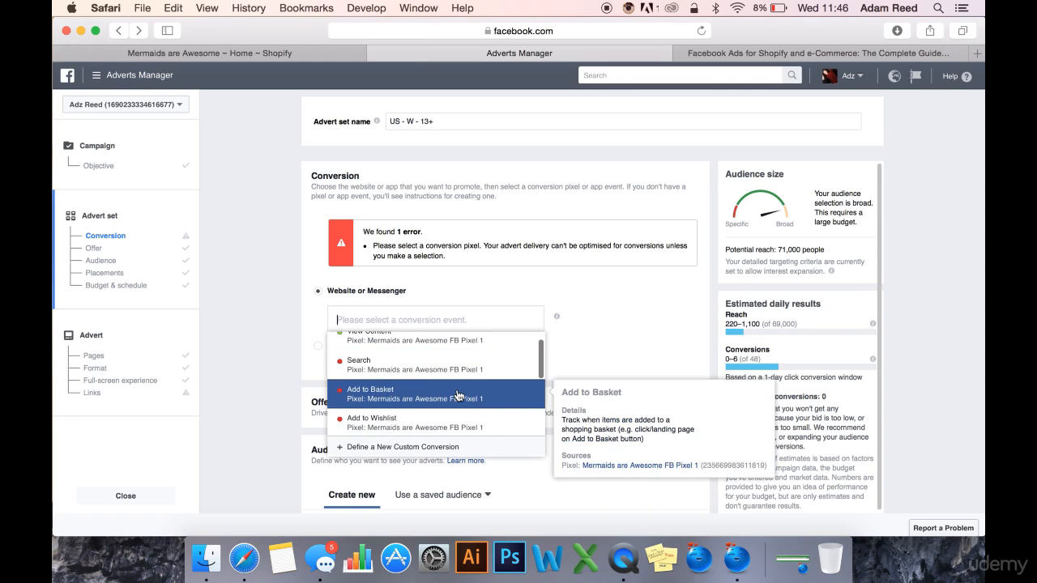
{"action": "scroll", "coordinate": [444, 363], "scroll_direction": "up", "scroll_amount": 2}
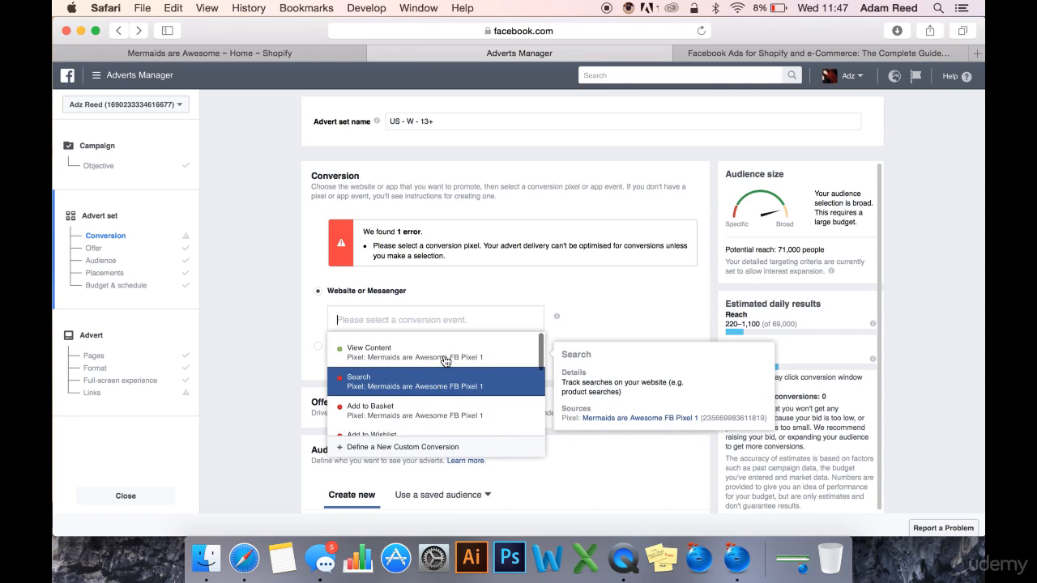
{"action": "left_click", "coordinate": [465, 360]}
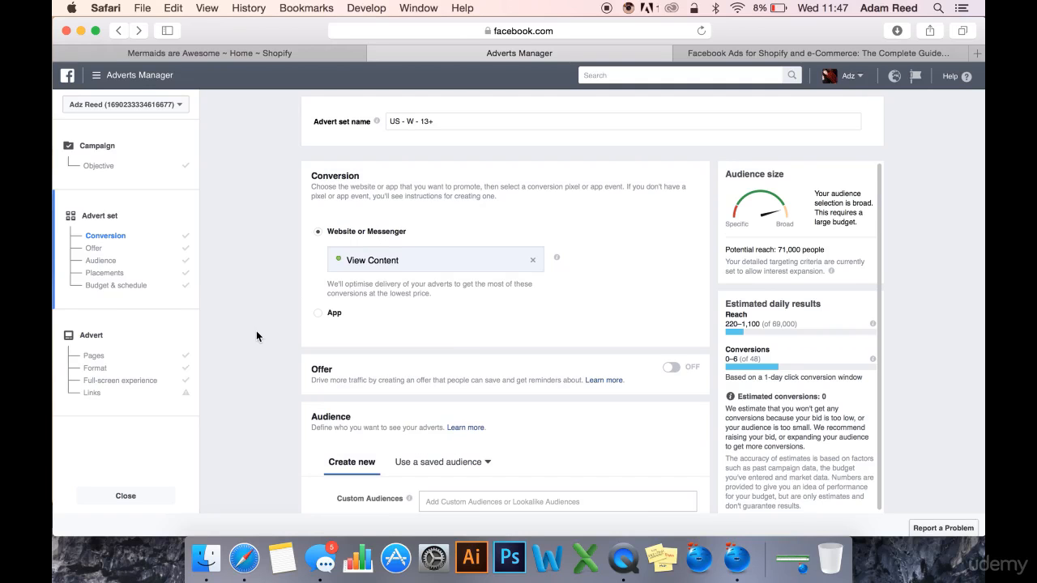
Continue from the completed advert set to the advert setup and look over its format options and Links section
{"action": "scroll", "coordinate": [265, 372], "scroll_direction": "down", "scroll_amount": 2}
{"action": "scroll", "coordinate": [267, 385], "scroll_direction": "down", "scroll_amount": 10}
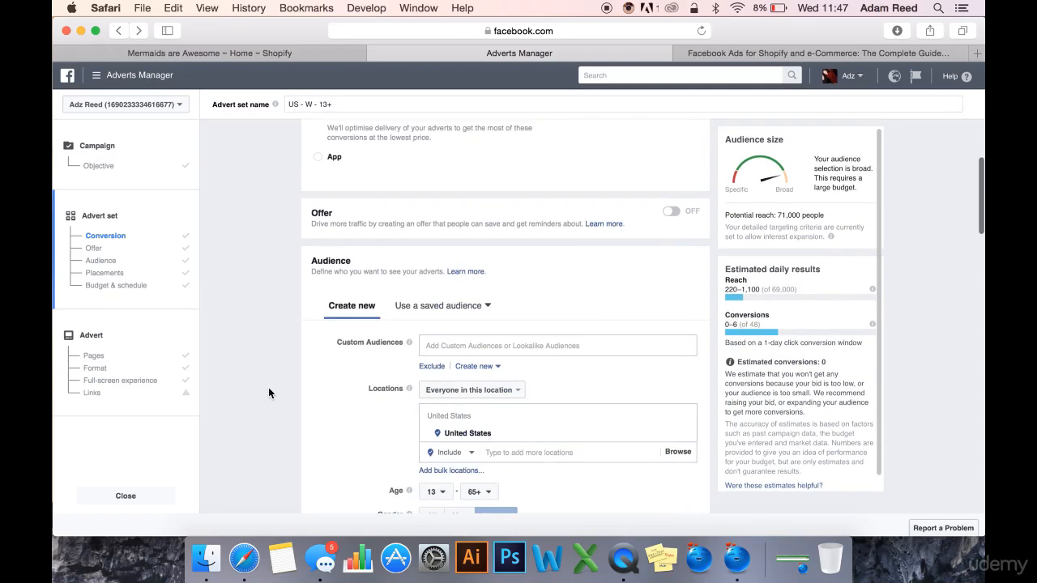
{"action": "scroll", "coordinate": [268, 393], "scroll_direction": "down", "scroll_amount": 10}
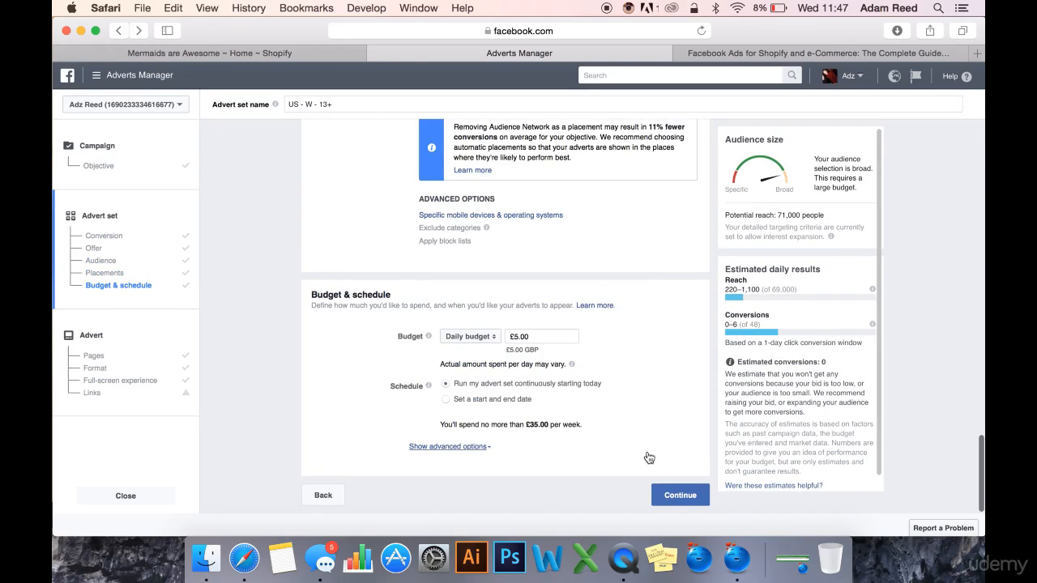
{"action": "left_click", "coordinate": [671, 496]}
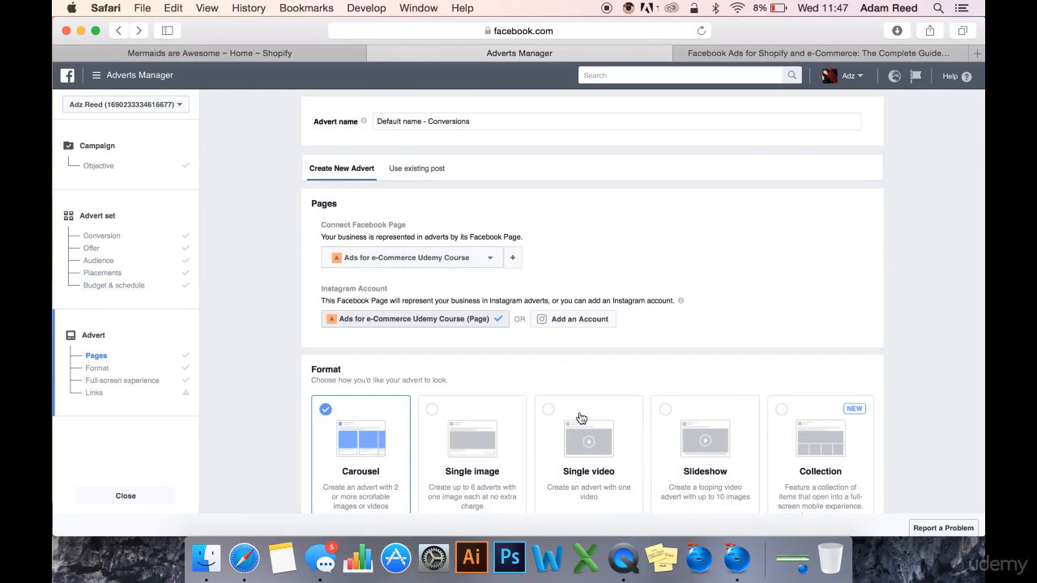
{"action": "scroll", "coordinate": [570, 273], "scroll_direction": "down", "scroll_amount": 3}
{"action": "scroll", "coordinate": [570, 272], "scroll_direction": "down", "scroll_amount": 5}
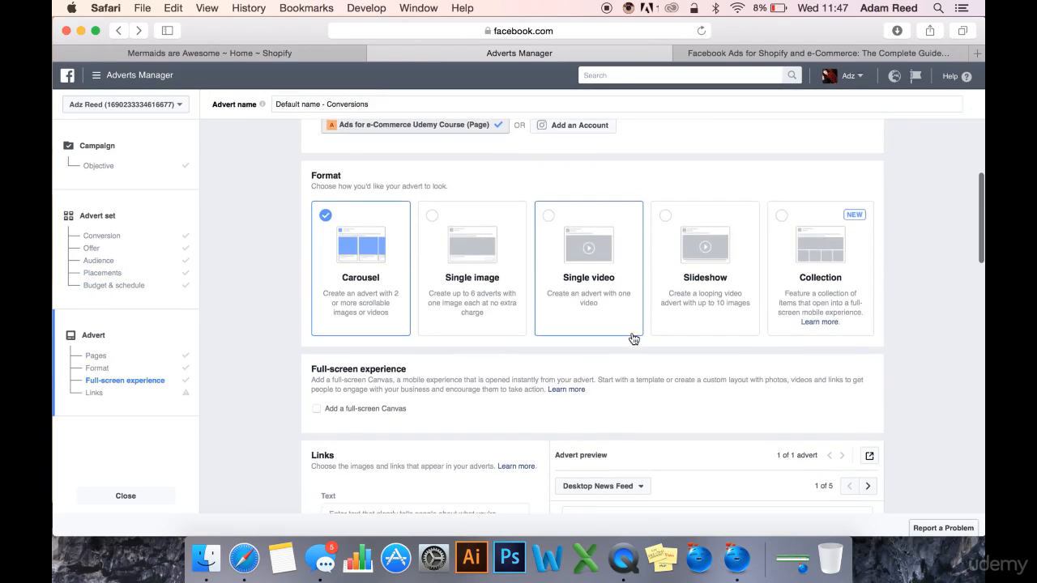
{"action": "scroll", "coordinate": [431, 312], "scroll_direction": "down", "scroll_amount": 5}
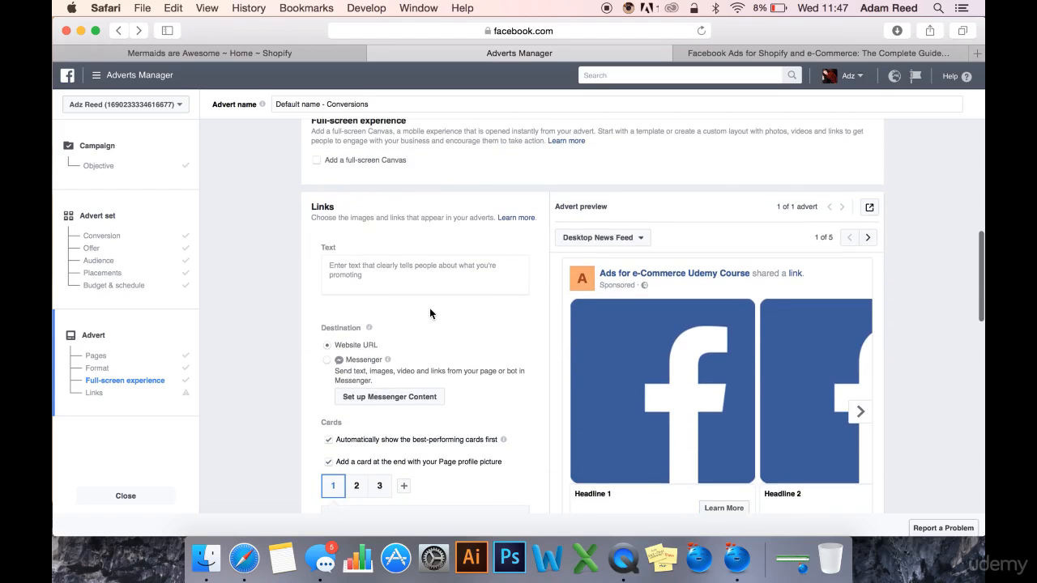
Assign the red mermaid tail blanket photo from the image library to the first carousel card
{"action": "scroll", "coordinate": [470, 341], "scroll_direction": "down", "scroll_amount": 5}
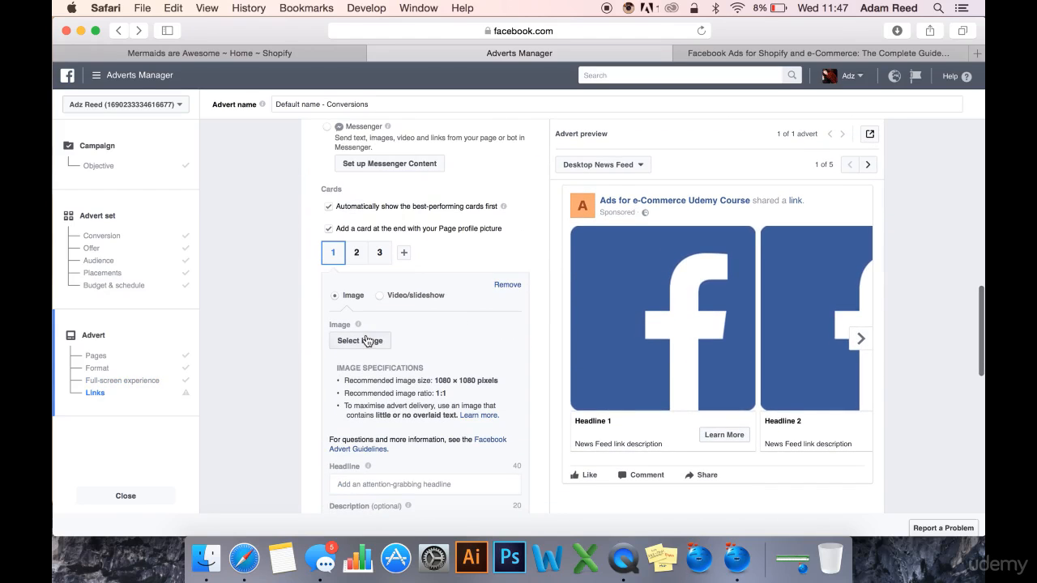
{"action": "left_click", "coordinate": [365, 343]}
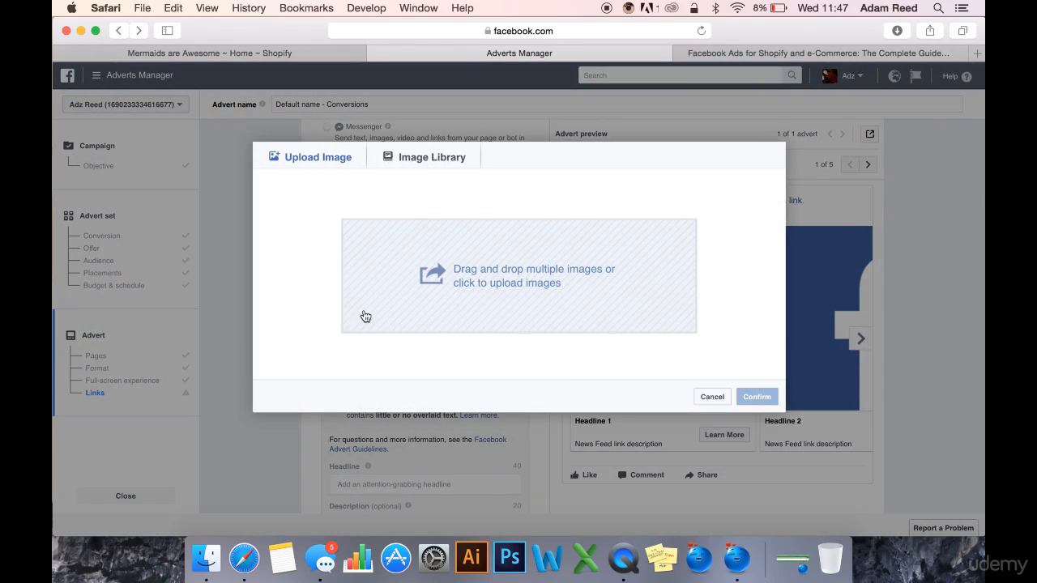
{"action": "left_click", "coordinate": [436, 161]}
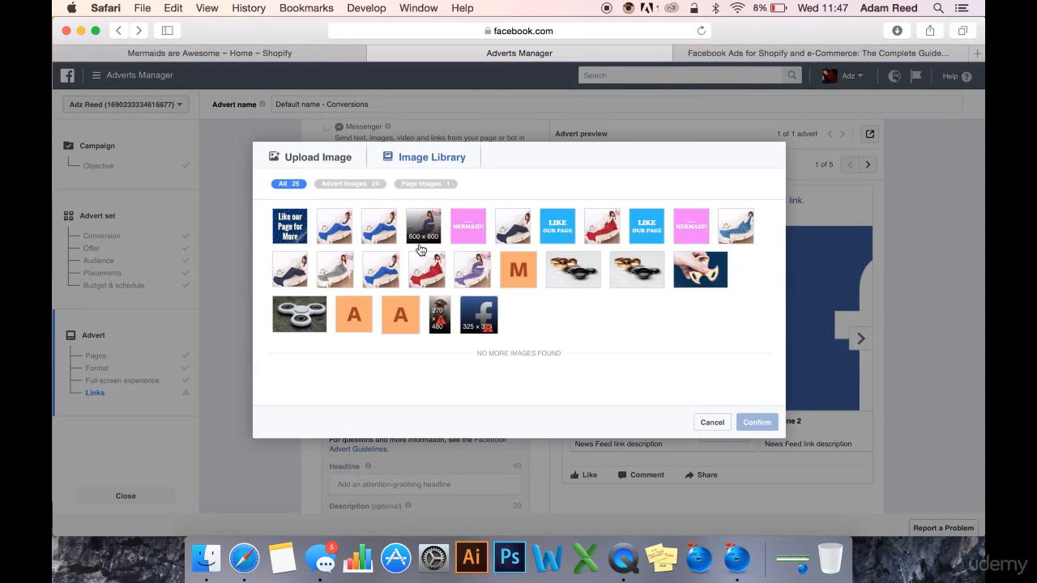
{"action": "left_click", "coordinate": [608, 235]}
{"action": "left_click", "coordinate": [757, 420]}
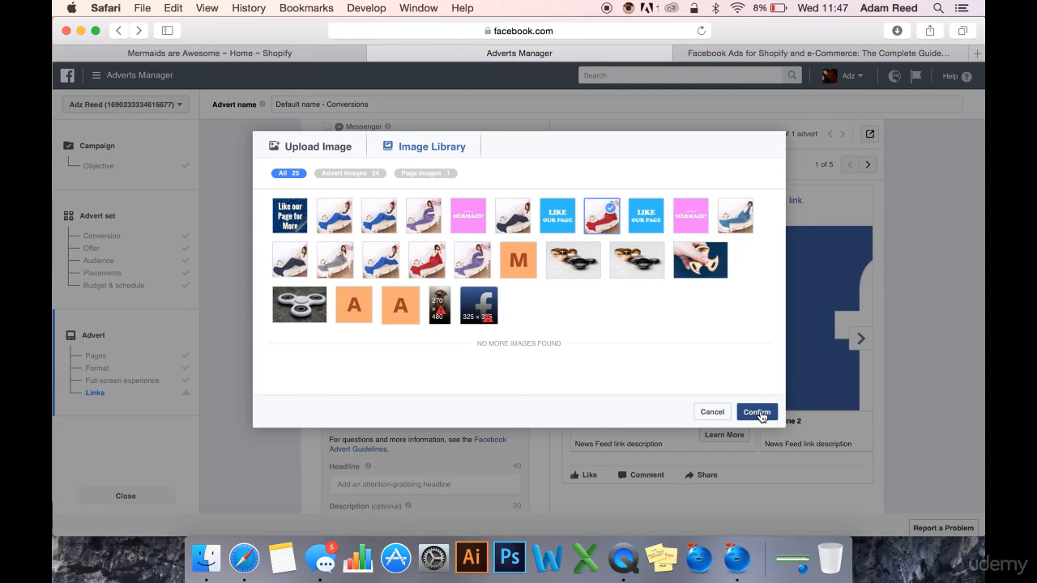
Assign the purple mermaid tail blanket photo from the image library to the second carousel card
{"action": "left_click", "coordinate": [354, 254]}
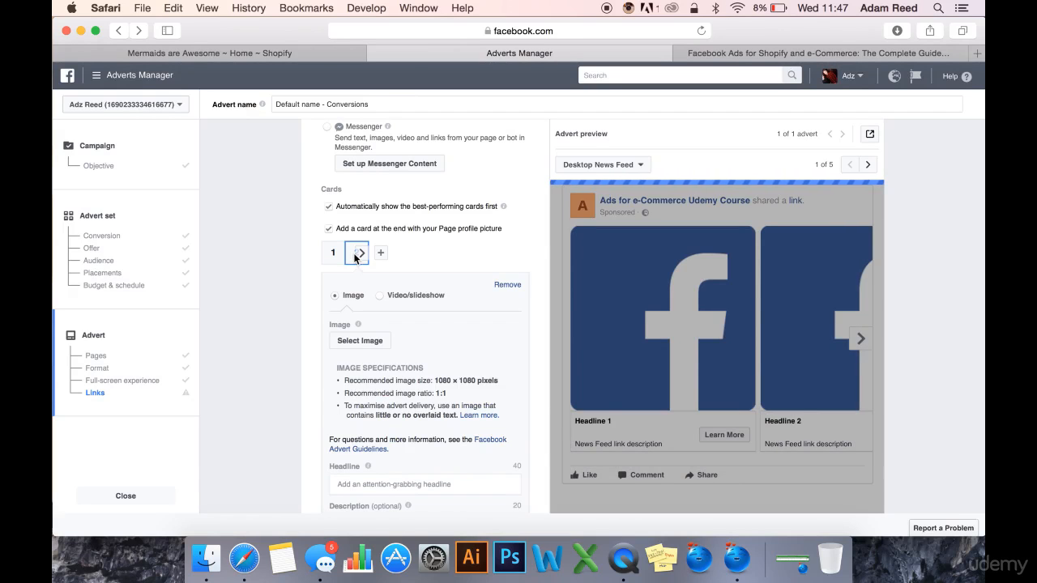
{"action": "left_click", "coordinate": [361, 339]}
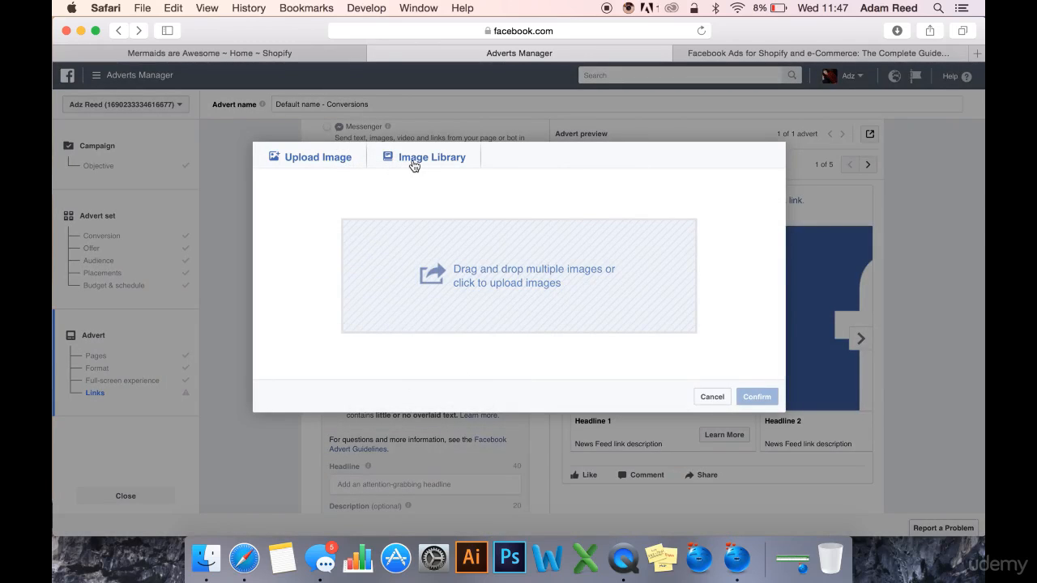
{"action": "left_click", "coordinate": [414, 162]}
{"action": "left_click", "coordinate": [413, 231]}
{"action": "left_click", "coordinate": [741, 416]}
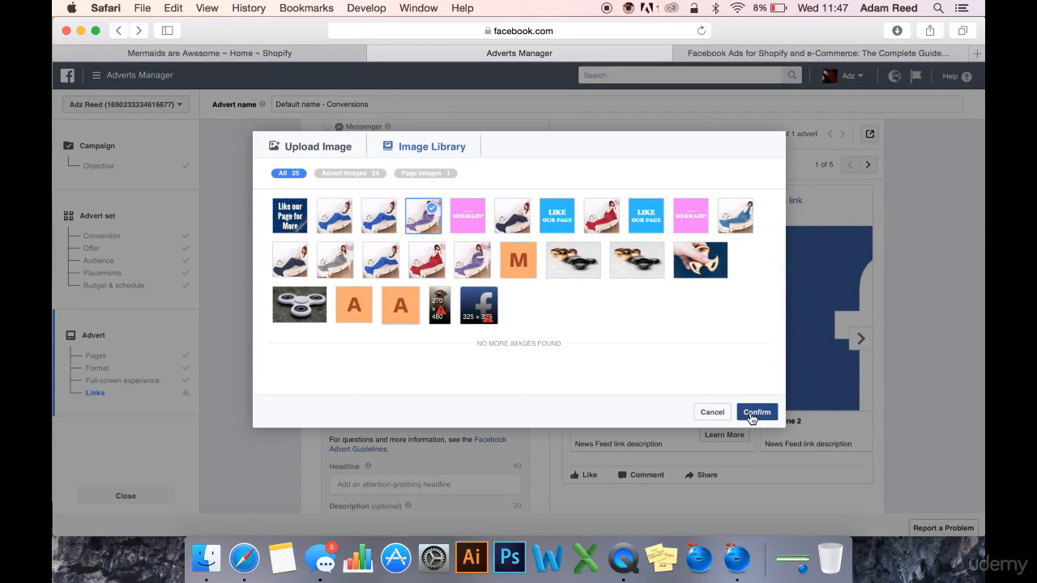
Choose the blue mermaid tail blanket photo as the image for the third carousel card
{"action": "left_click", "coordinate": [381, 253]}
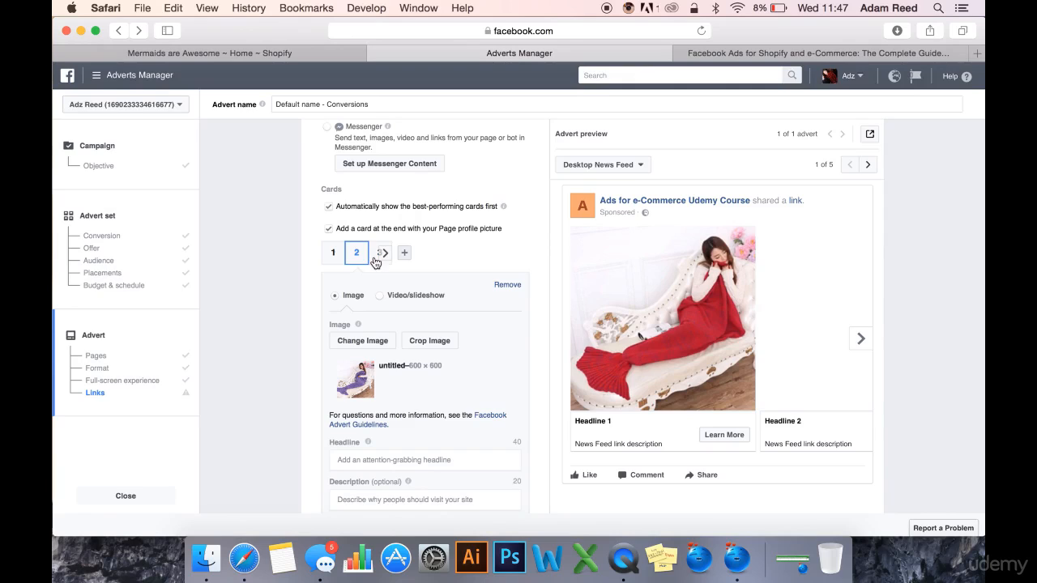
{"action": "left_click", "coordinate": [374, 258]}
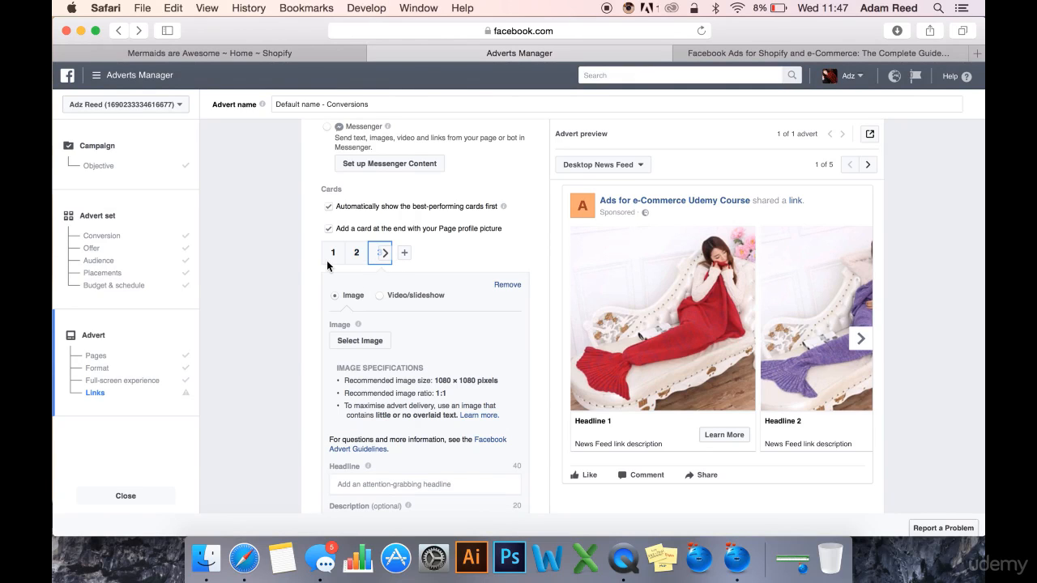
{"action": "left_click", "coordinate": [350, 340]}
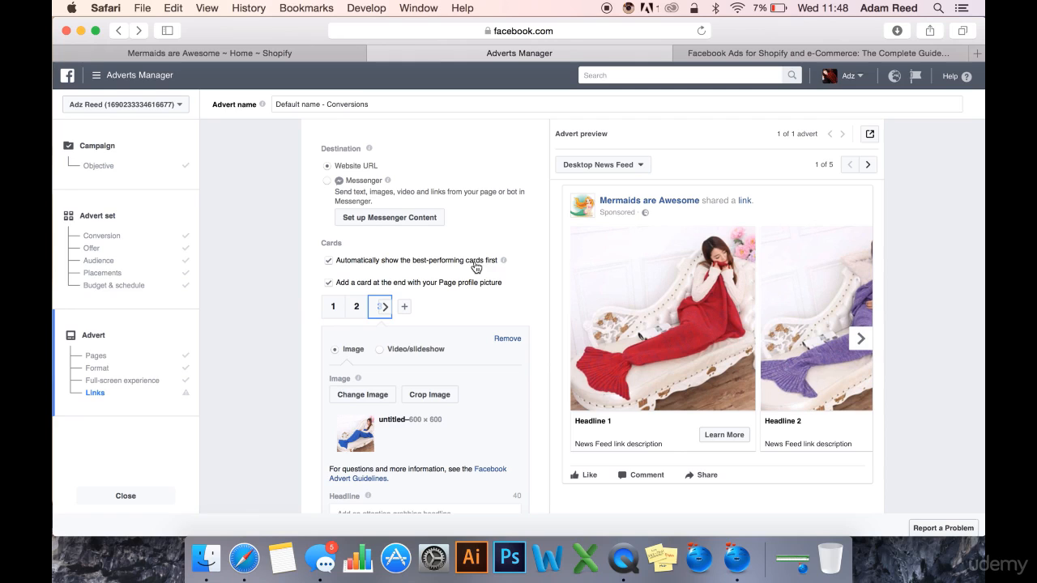
Look through the carousel cards in the Desktop News Feed preview, back and forth and on to the closing page-profile card
{"action": "left_click", "coordinate": [861, 339]}
{"action": "left_click", "coordinate": [863, 340]}
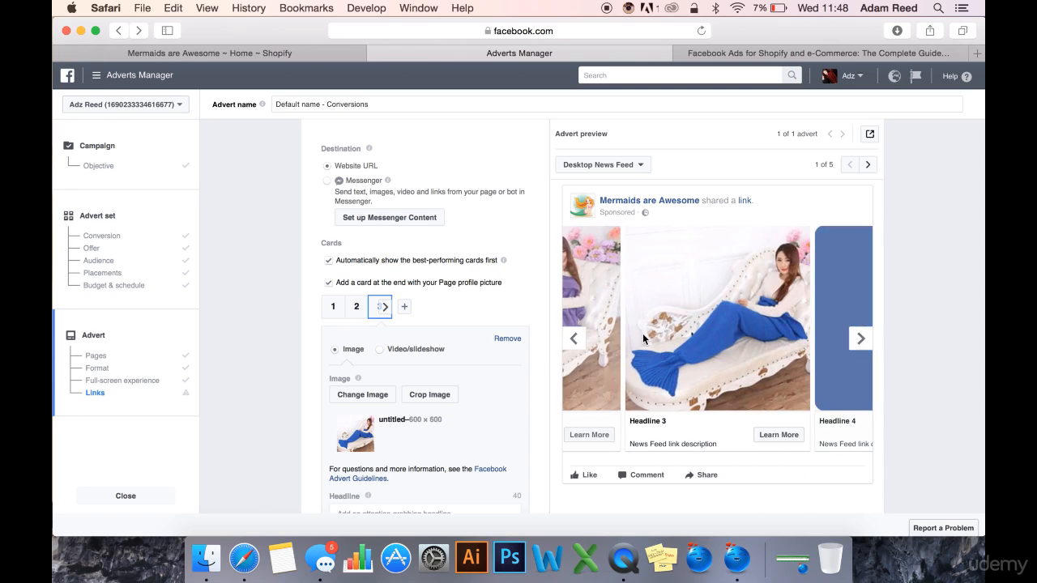
{"action": "left_click", "coordinate": [574, 338]}
{"action": "left_click", "coordinate": [576, 340]}
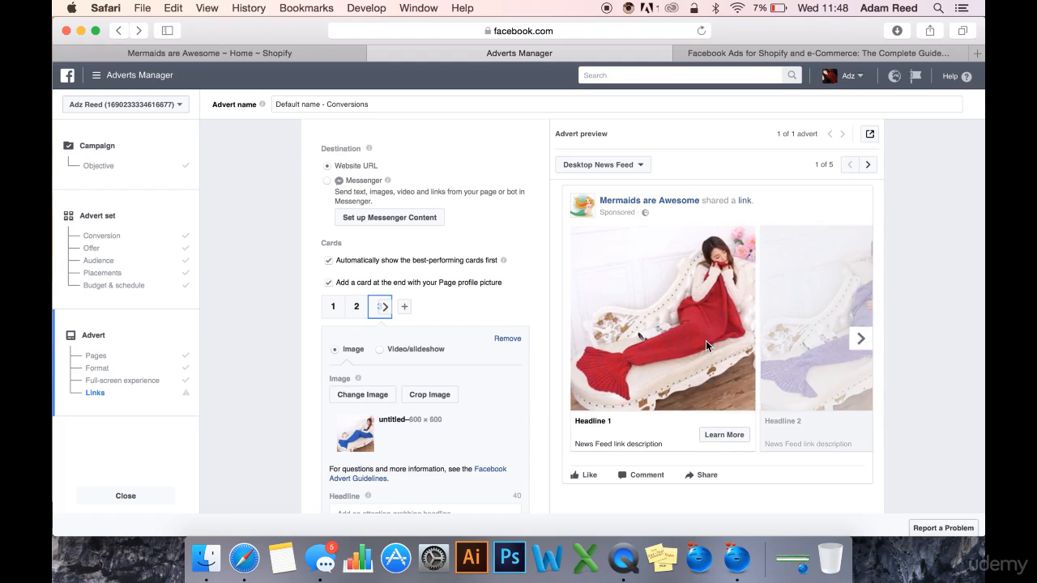
{"action": "left_click", "coordinate": [863, 340]}
{"action": "left_click", "coordinate": [862, 340]}
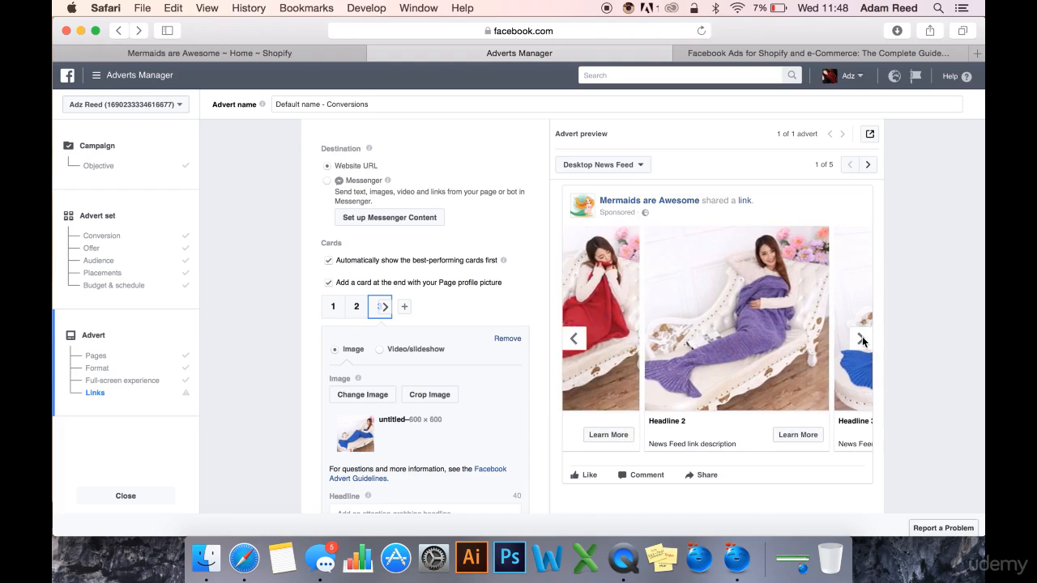
{"action": "left_click", "coordinate": [574, 339]}
{"action": "left_click", "coordinate": [574, 340]}
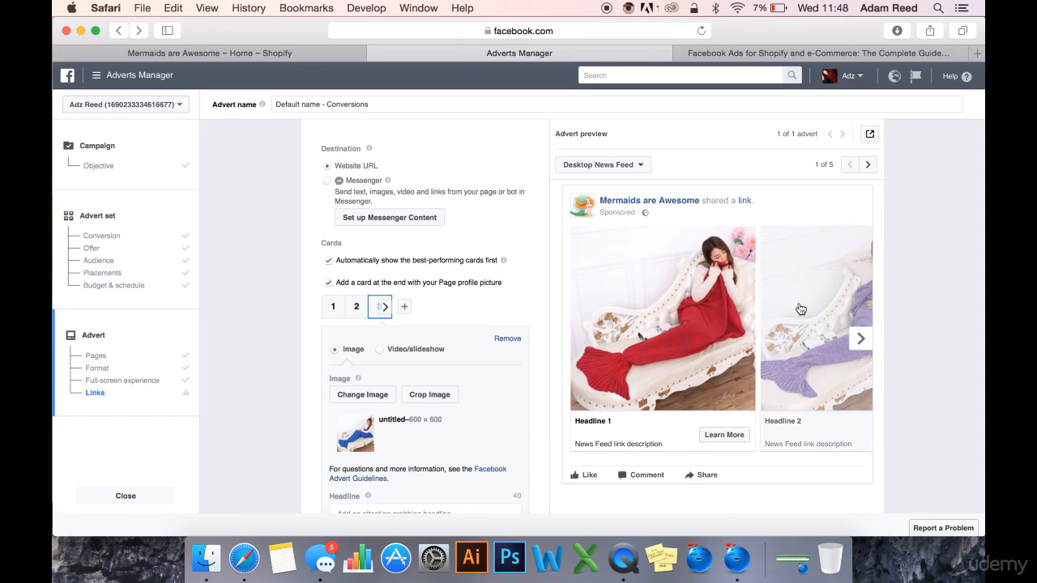
{"action": "left_click", "coordinate": [861, 339]}
{"action": "left_click", "coordinate": [860, 339]}
{"action": "left_click", "coordinate": [861, 339]}
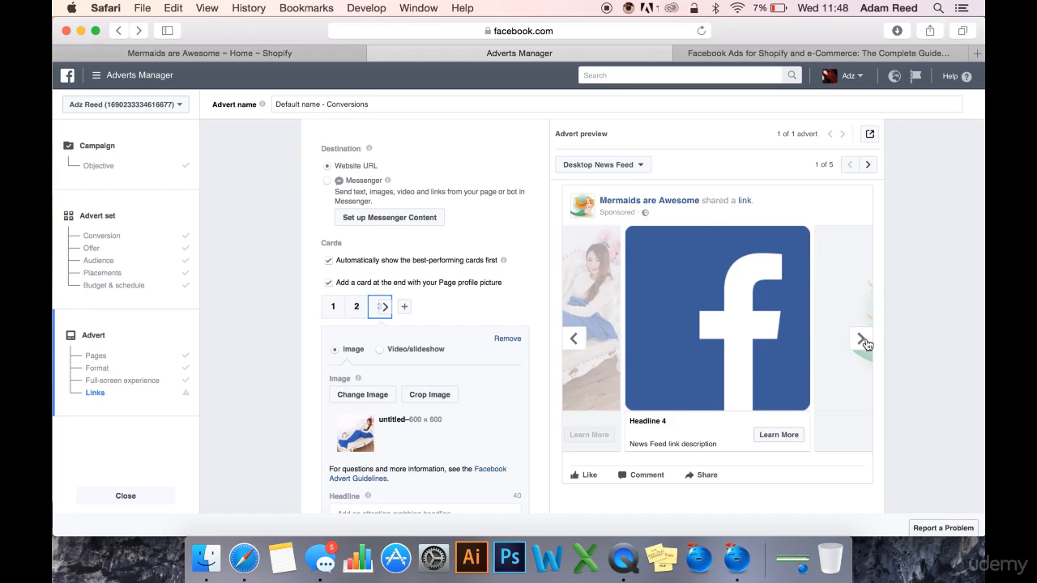
{"action": "left_click", "coordinate": [862, 341]}
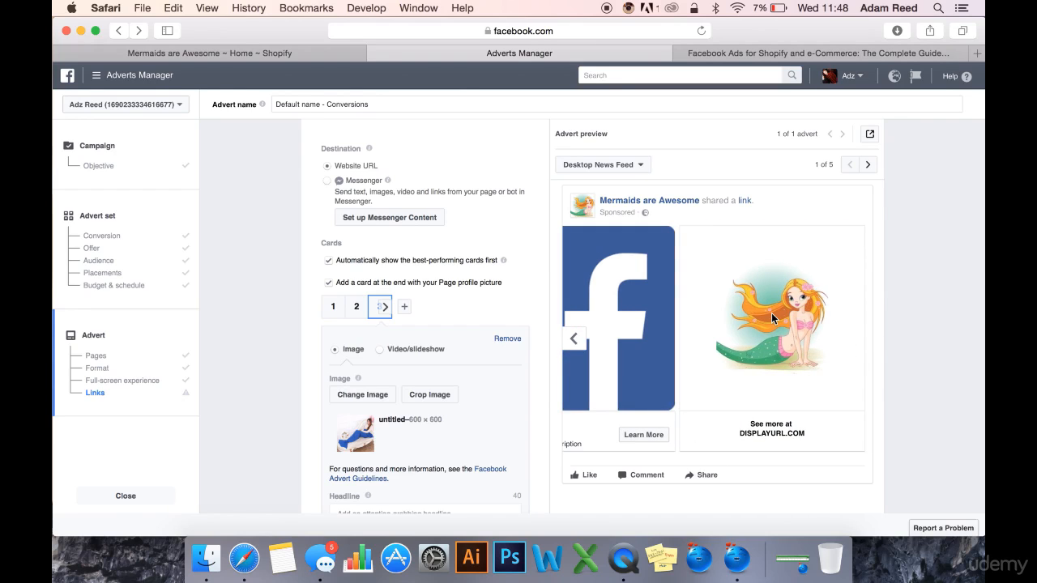
Go back through the previewed cards to the first one, and bring up the blue blanket card in the preview
{"action": "scroll", "coordinate": [261, 329], "scroll_direction": "down", "scroll_amount": 5}
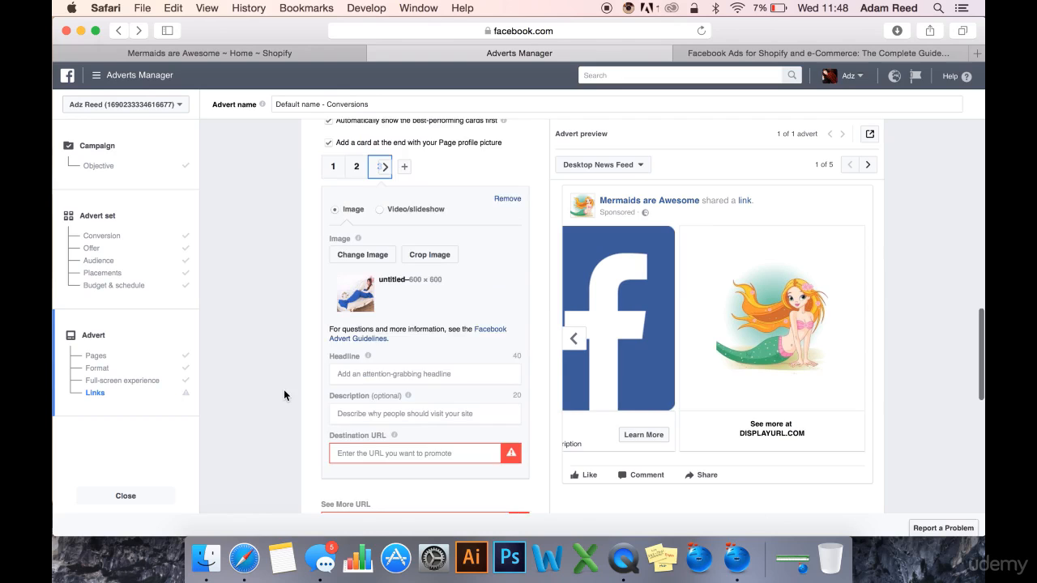
{"action": "left_click", "coordinate": [573, 339]}
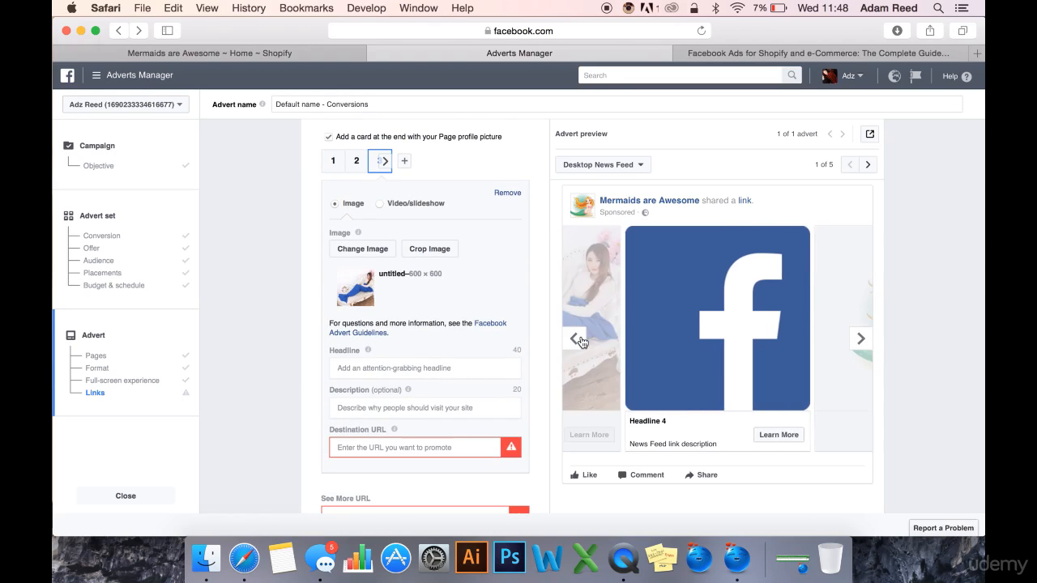
{"action": "left_click", "coordinate": [579, 340]}
{"action": "left_click", "coordinate": [577, 339]}
{"action": "left_click", "coordinate": [574, 338]}
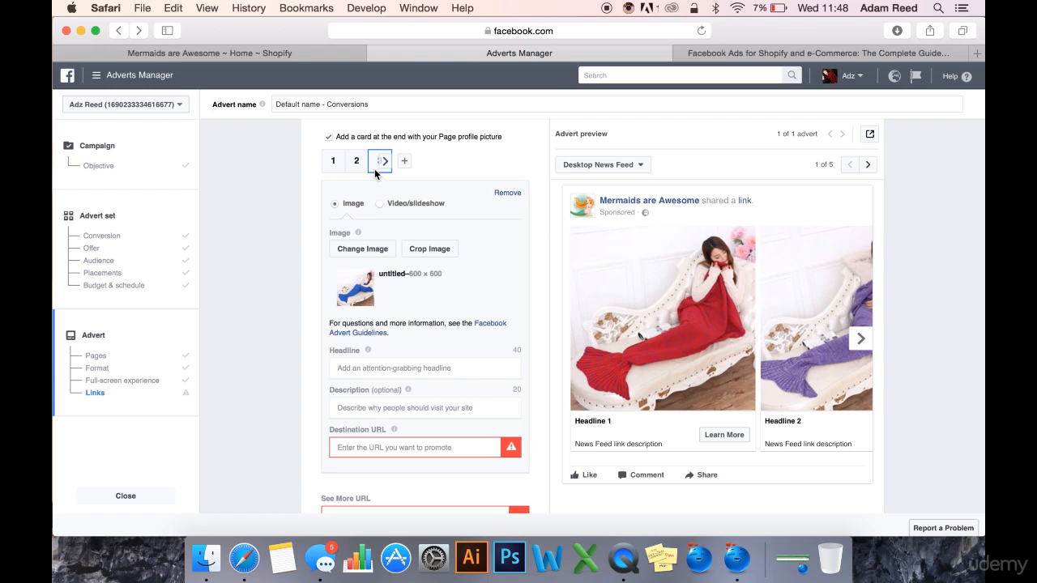
{"action": "left_click", "coordinate": [861, 338]}
{"action": "left_click", "coordinate": [860, 339]}
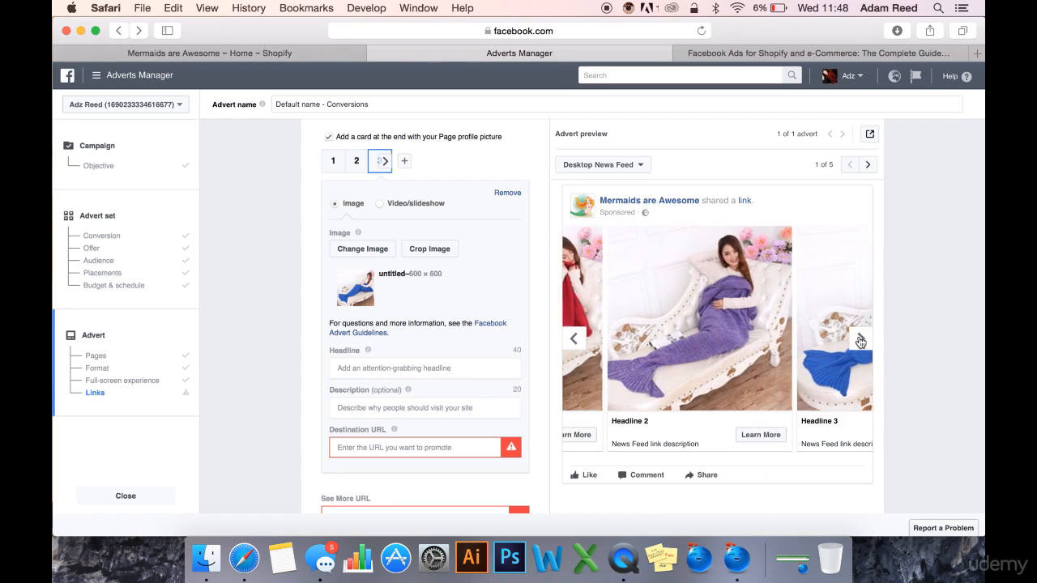
Give the third card the headline "Blue Mermaid Tail Blanket" and the description "Free Shipping Today"
{"action": "left_click", "coordinate": [405, 369]}
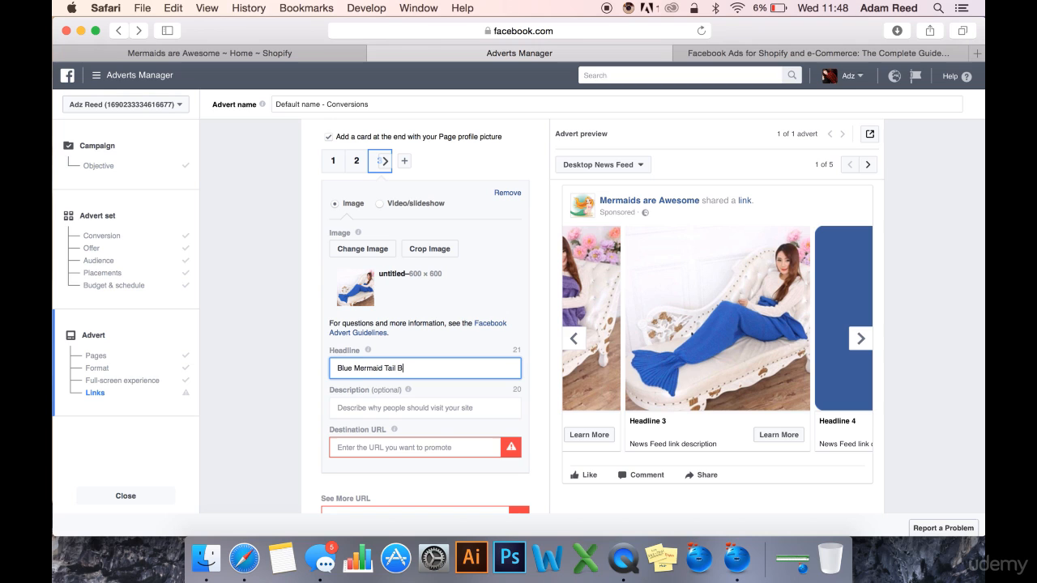
{"action": "type", "text": "Blue Mermaid Tail Blanket"}
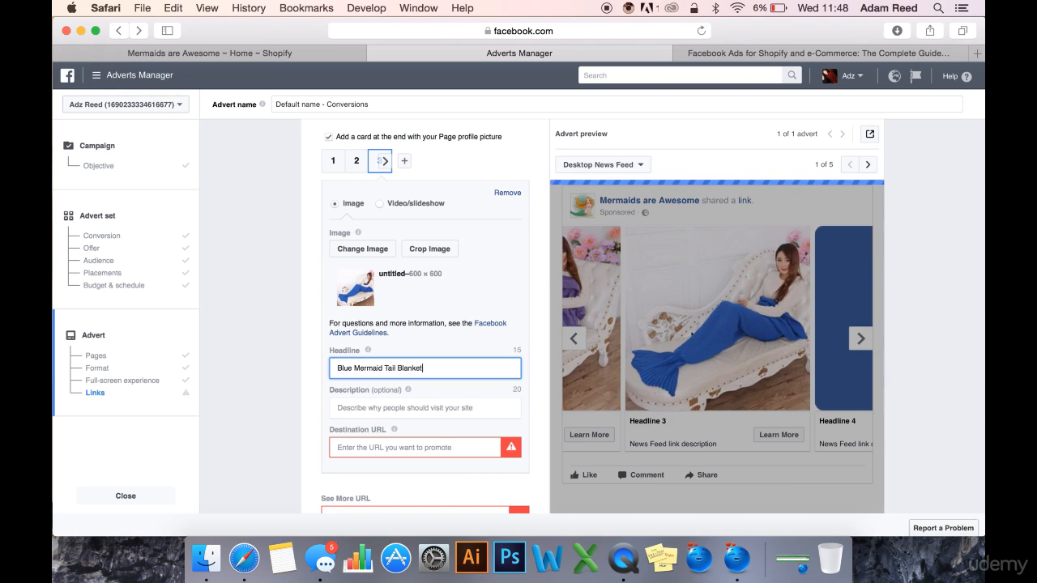
{"action": "left_click", "coordinate": [394, 409]}
{"action": "type", "text": "Fr"}
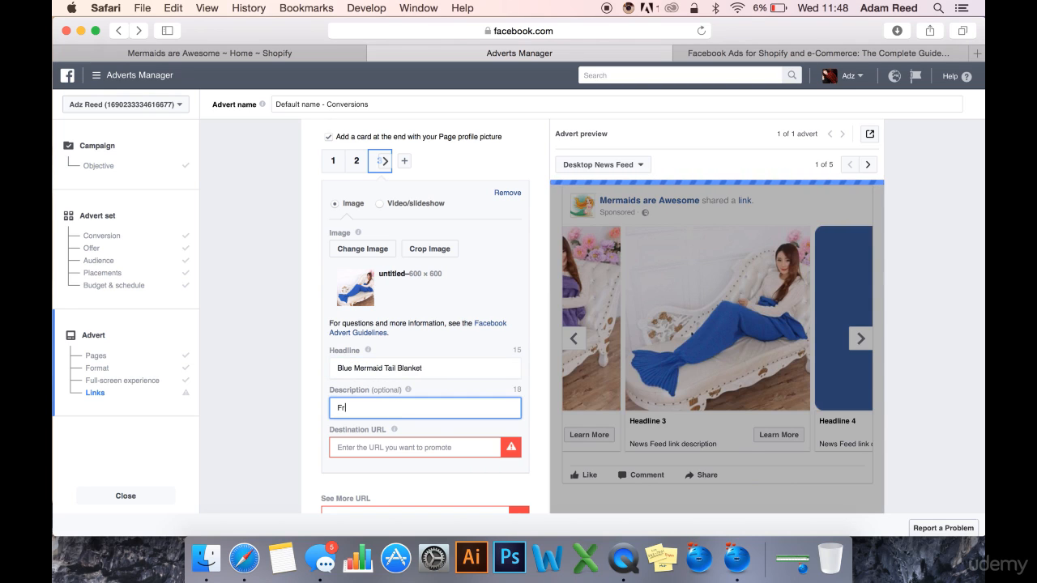
{"action": "type", "text": "ee Shipping Today"}
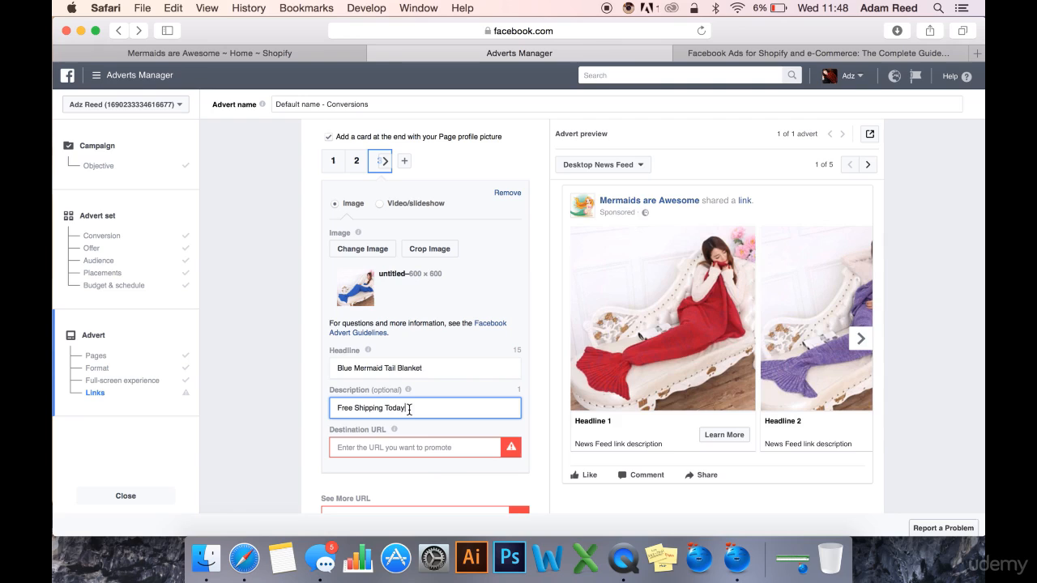
Copy the third card's headline to the second card and change it to "Purple Mermaid Tail Blanket"
{"action": "left_click_drag", "start_coordinate": [430, 366], "coordinate": [303, 365]}
{"action": "key", "text": "super+c"}
{"action": "left_click", "coordinate": [357, 161]}
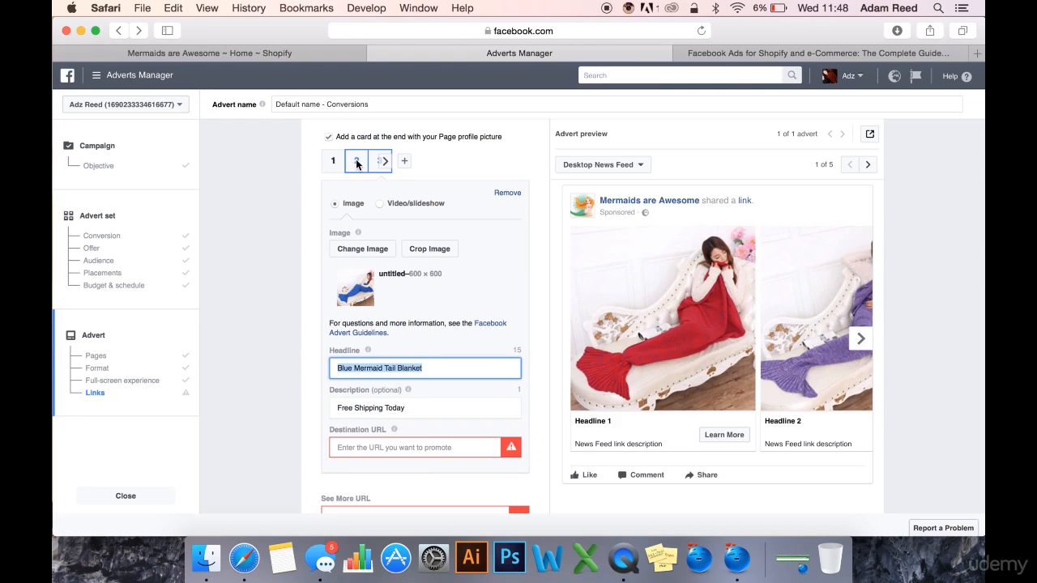
{"action": "left_click", "coordinate": [410, 366]}
{"action": "key", "text": "super+v"}
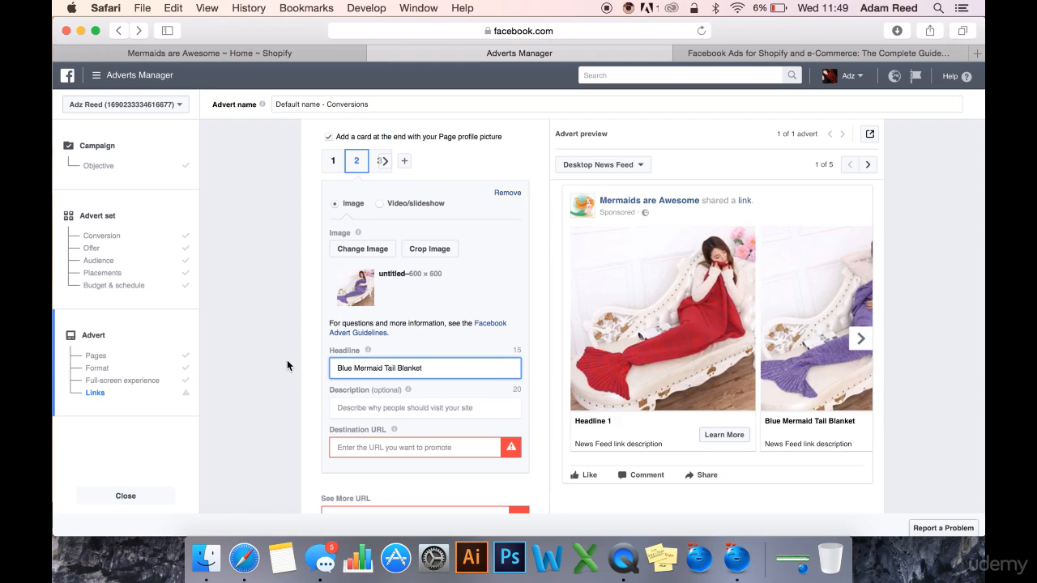
{"action": "key", "text": "BackSpace"}
{"action": "key", "text": "BackSpace"}
{"action": "key", "text": "BackSpace"}
{"action": "key", "text": "BackSpace"}
{"action": "type", "text": "Purple"}
Reuse the copied headline on the first card as "Red Mermaid Tail Blanket" and add the description "Free Shipping Today"
{"action": "left_click", "coordinate": [333, 161]}
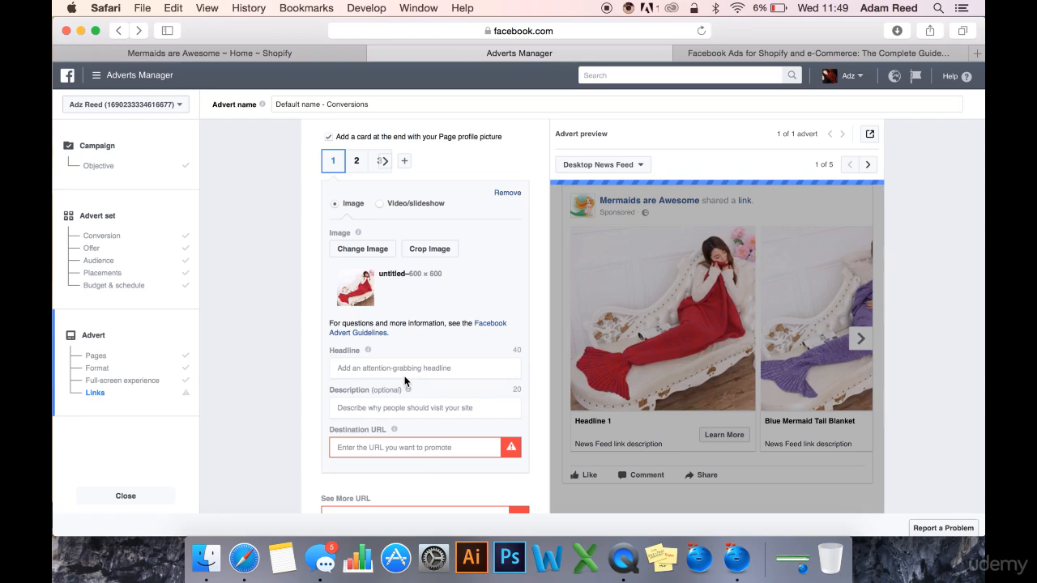
{"action": "left_click", "coordinate": [406, 374]}
{"action": "key", "text": "cmd+v"}
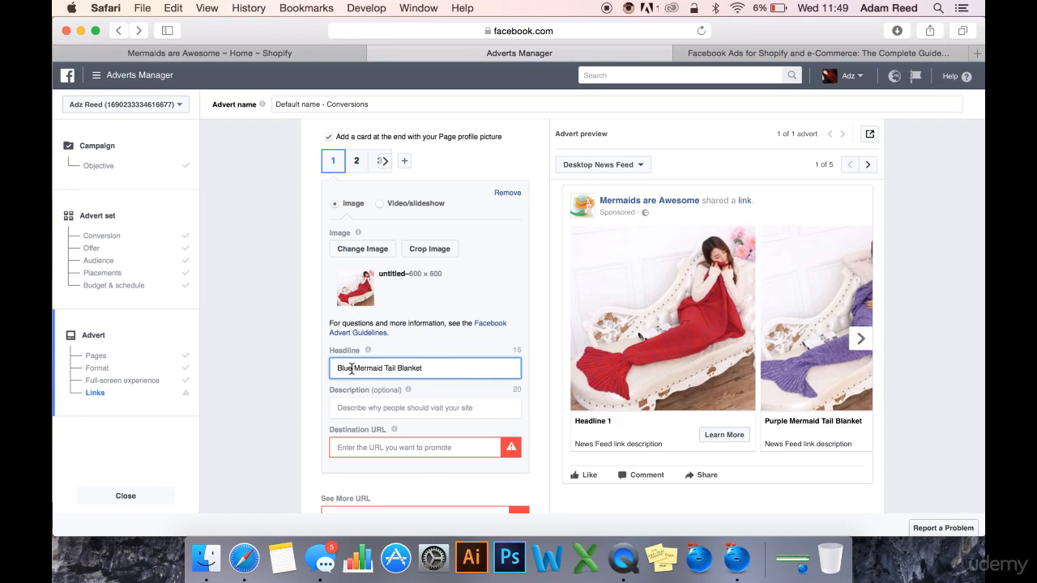
{"action": "left_click_drag", "start_coordinate": [353, 369], "coordinate": [331, 369]}
{"action": "type", "text": "Red"}
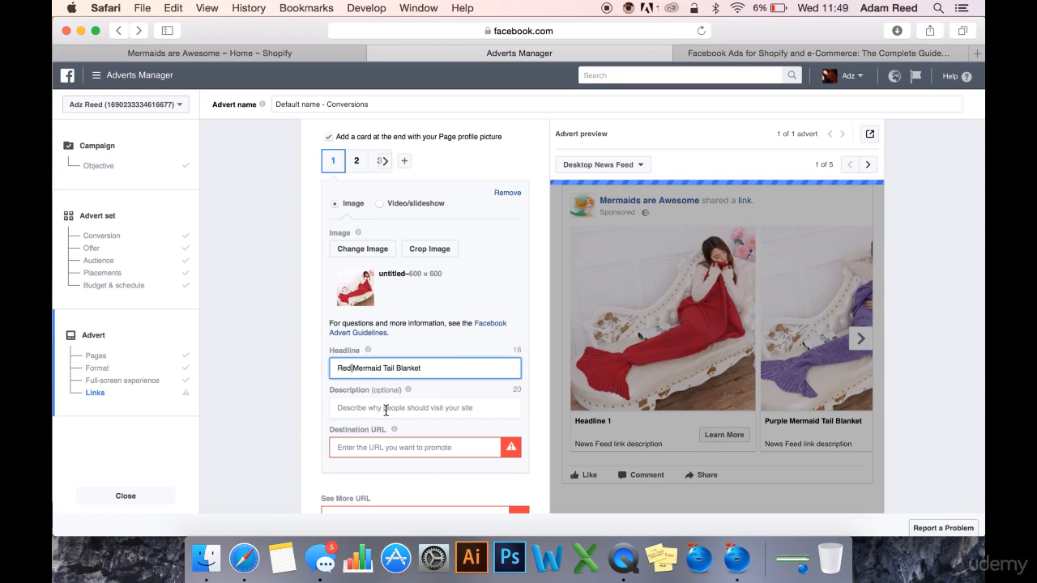
{"action": "left_click", "coordinate": [385, 409]}
{"action": "type", "text": "Free "}
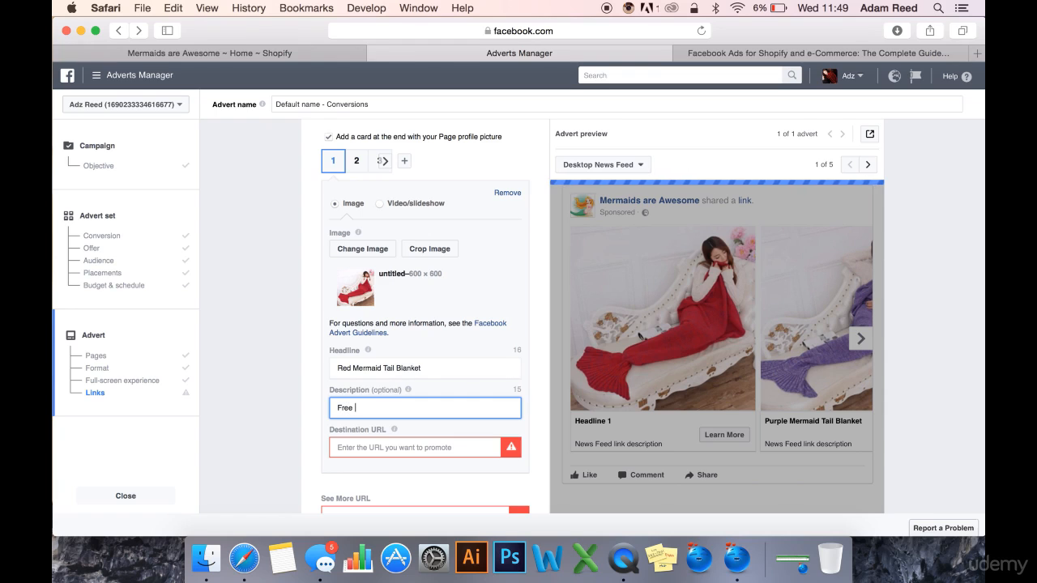
{"action": "type", "text": "Shipping T"}
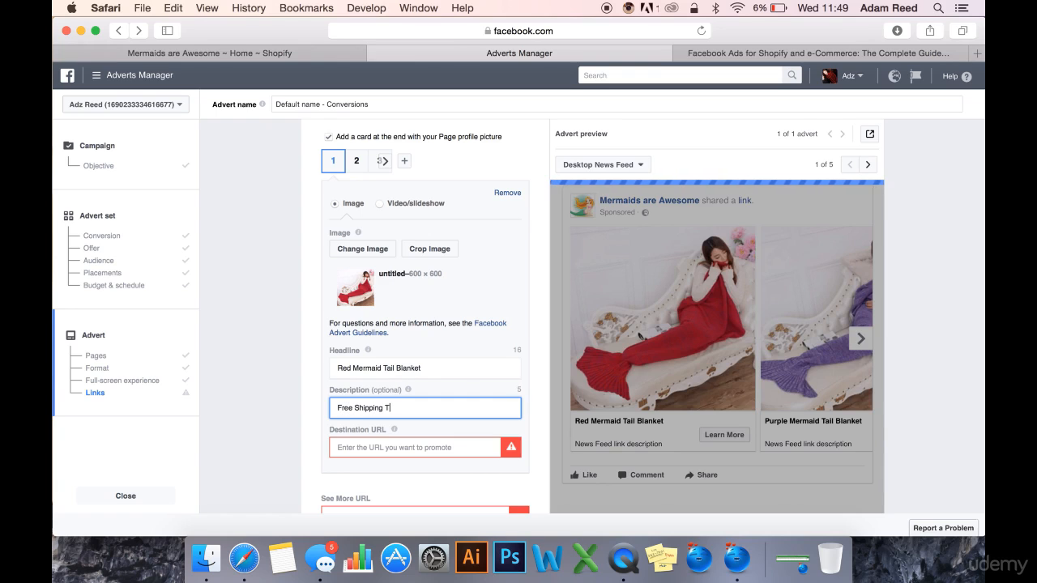
{"action": "type", "text": "oday"}
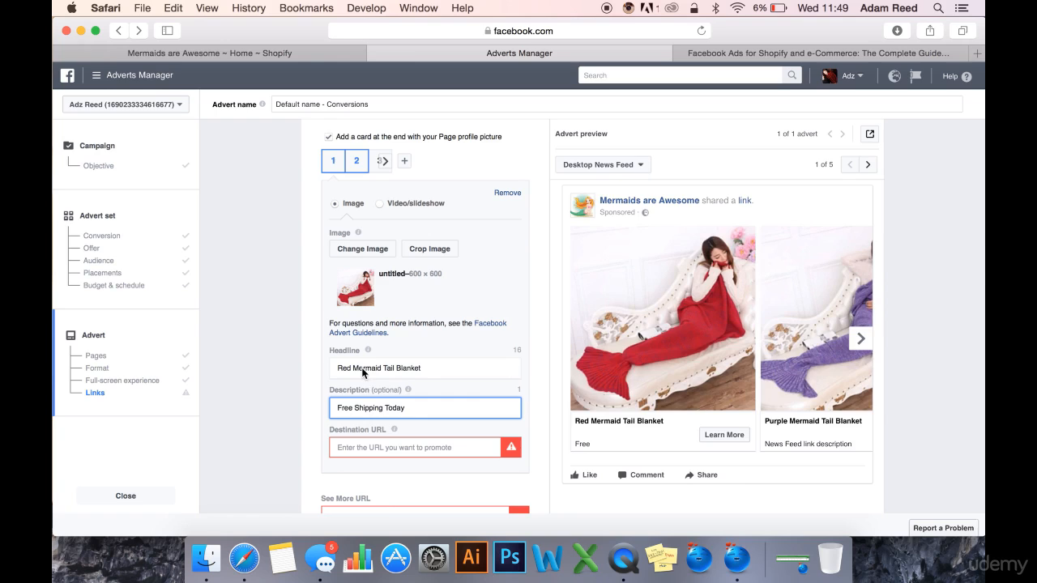
Enter "Free Shipping Today" as the description of the second, purple blanket card
{"action": "left_click", "coordinate": [371, 406]}
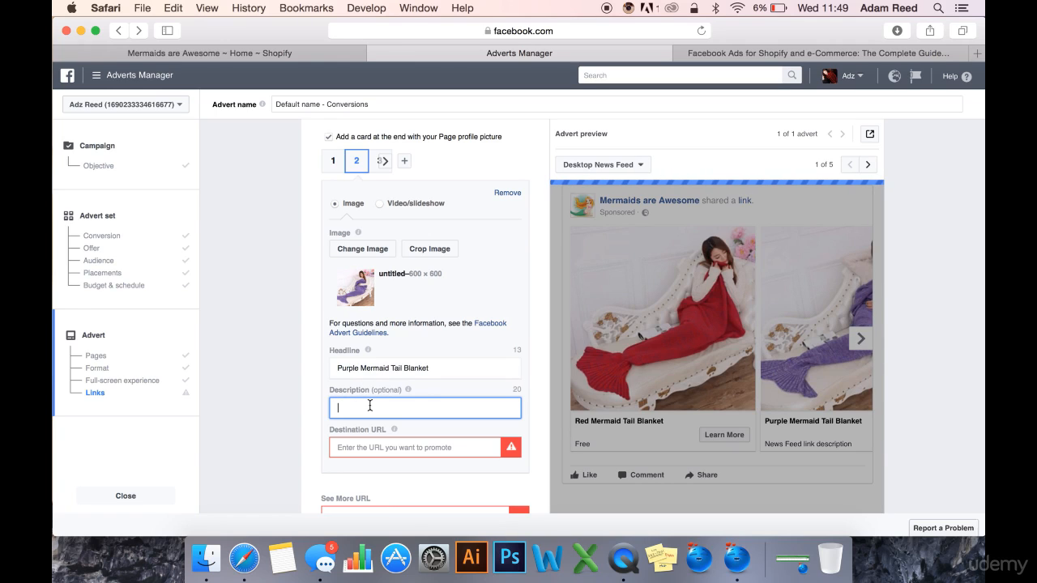
{"action": "type", "text": "Fee Shipping Today"}
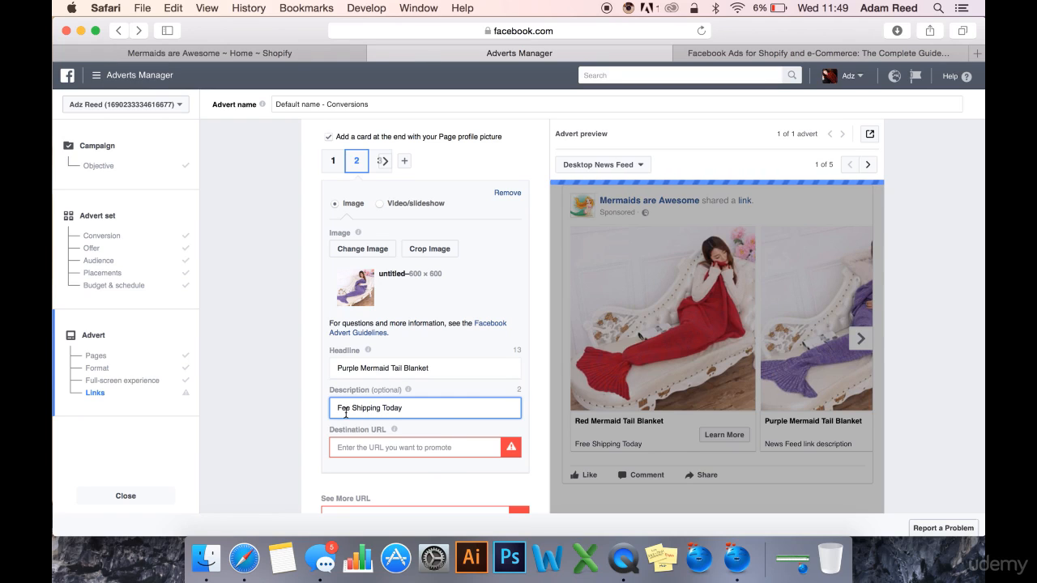
{"action": "type", "text": "r"}
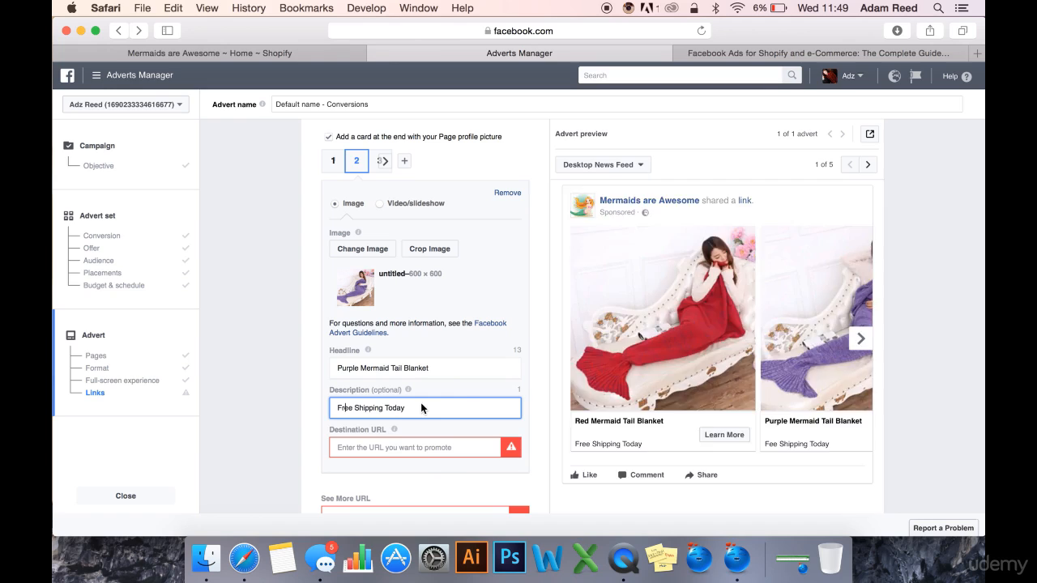
Correct the second card's description so it reads "Free Shipping Today"
{"action": "left_click", "coordinate": [414, 406]}
{"action": "left_click_drag", "start_coordinate": [344, 409], "coordinate": [324, 410]}
{"action": "left_click", "coordinate": [438, 400]}
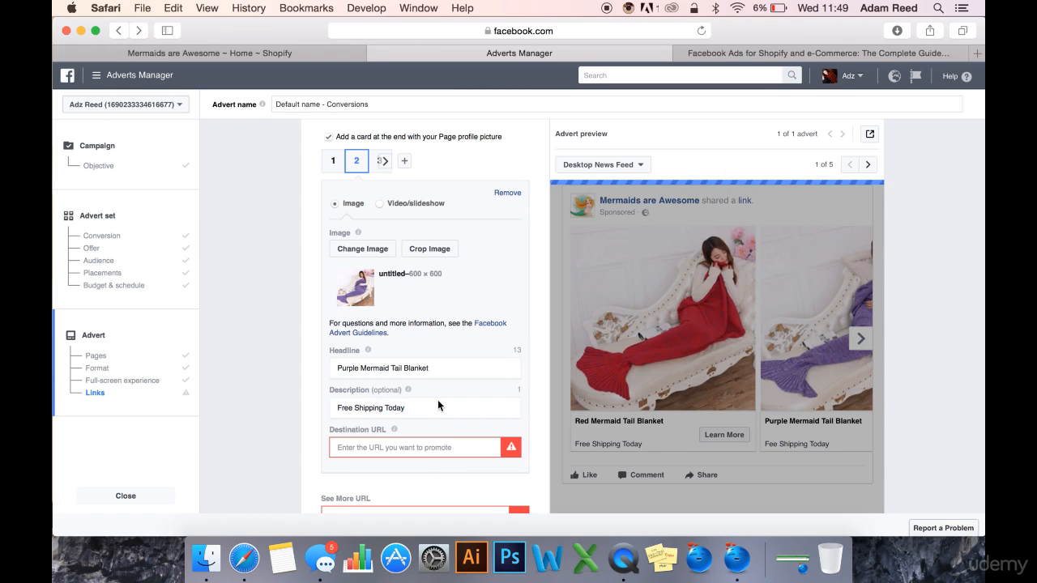
Review the text of all three carousel cards and page through the advert preview to the blue blanket
{"action": "left_click", "coordinate": [330, 162]}
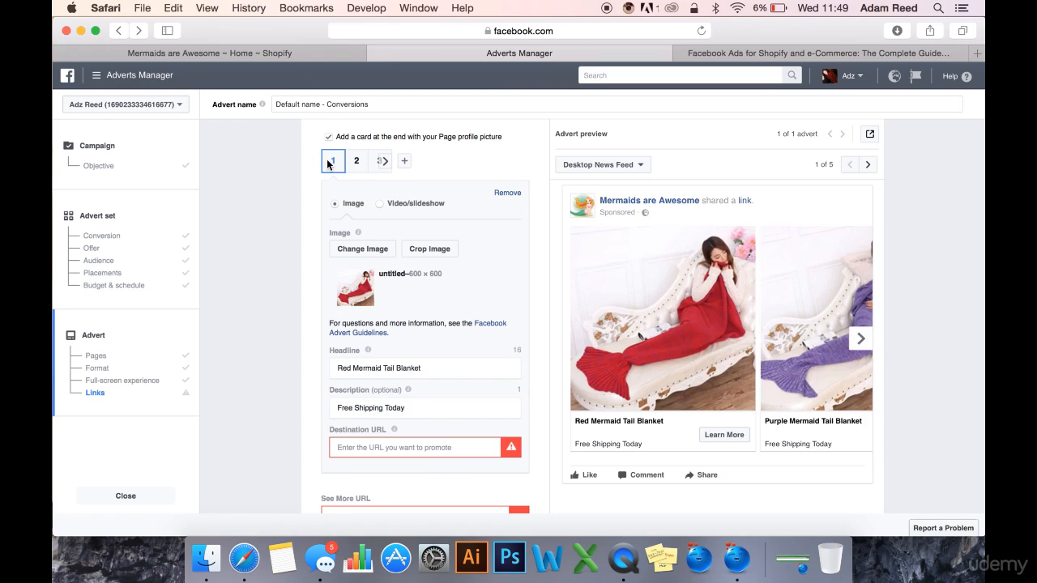
{"action": "left_click", "coordinate": [357, 161]}
{"action": "left_click", "coordinate": [379, 161]}
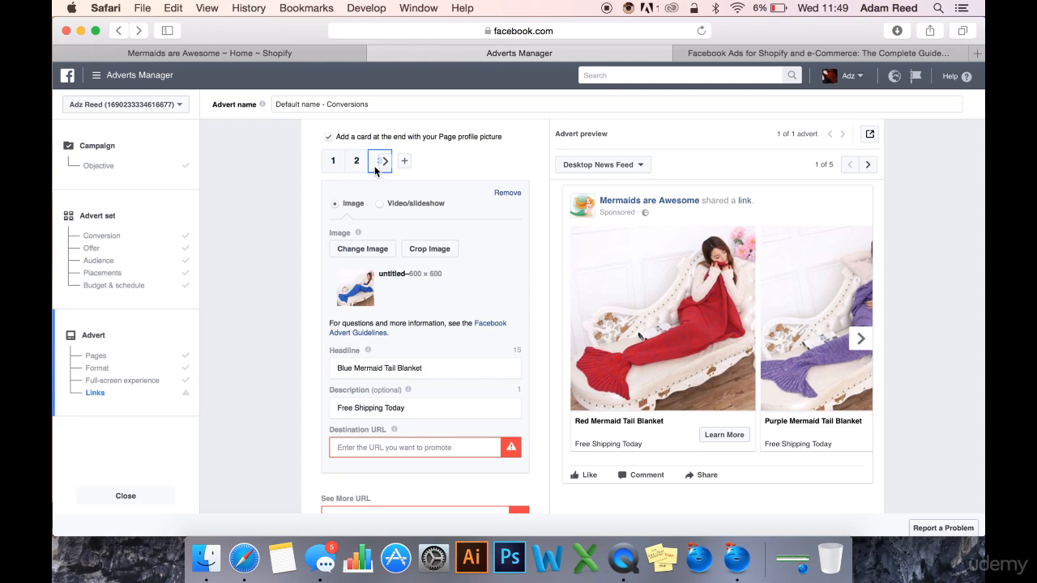
{"action": "scroll", "coordinate": [472, 367], "scroll_direction": "down", "scroll_amount": 2}
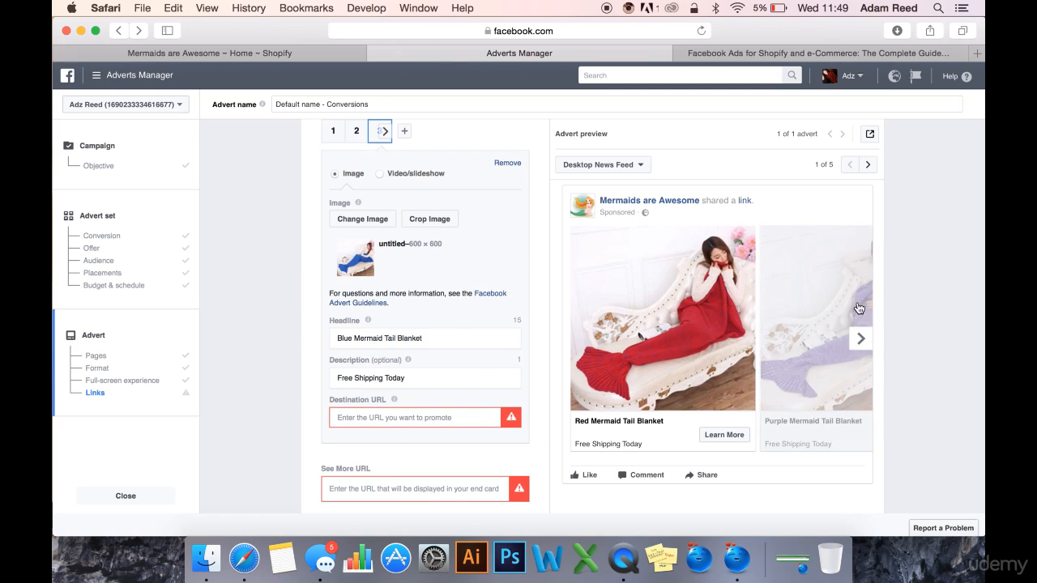
{"action": "left_click", "coordinate": [861, 340]}
{"action": "left_click", "coordinate": [860, 339]}
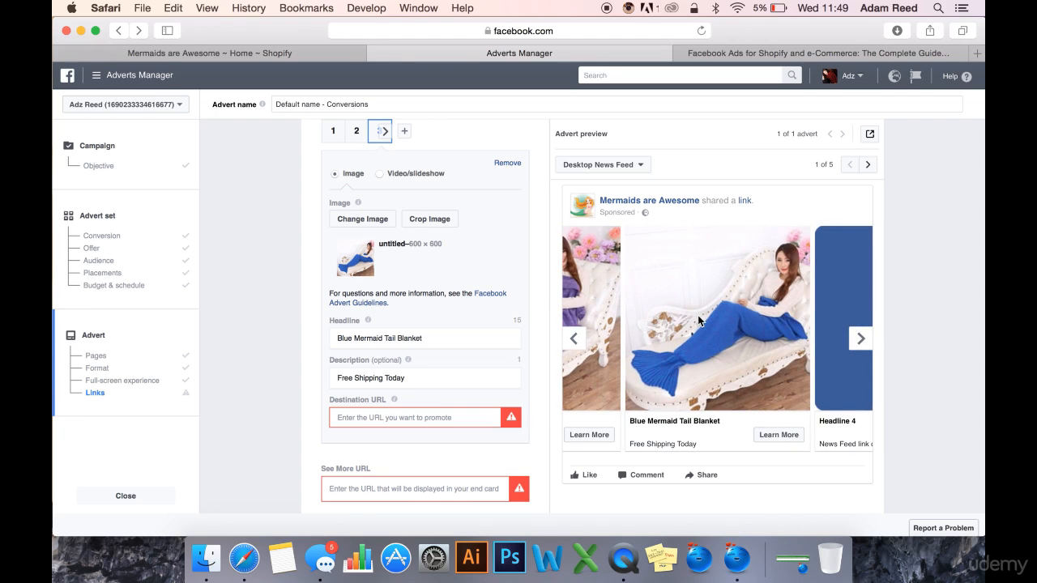
Open the Shopify online store and go to the Best Selling Mermaid Tail Crochet Blanket product page in the catalog
{"action": "left_click", "coordinate": [203, 55]}
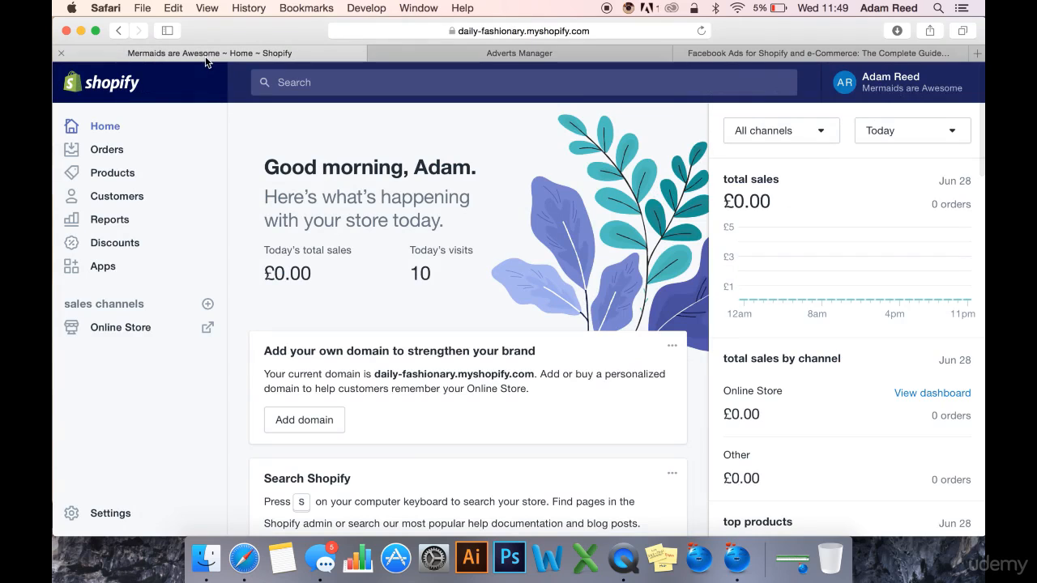
{"action": "left_click", "coordinate": [207, 331]}
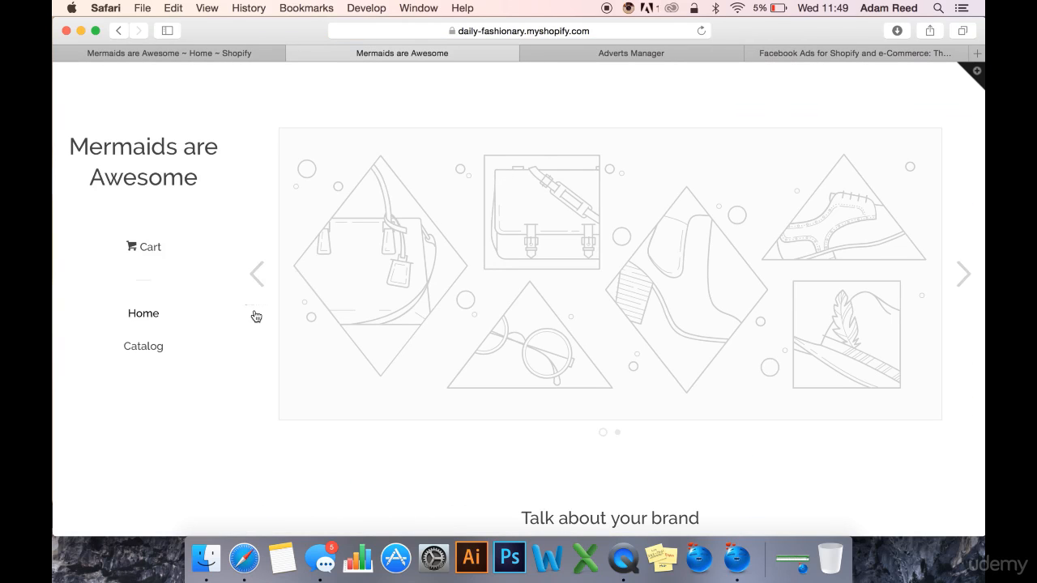
{"action": "left_click", "coordinate": [162, 347]}
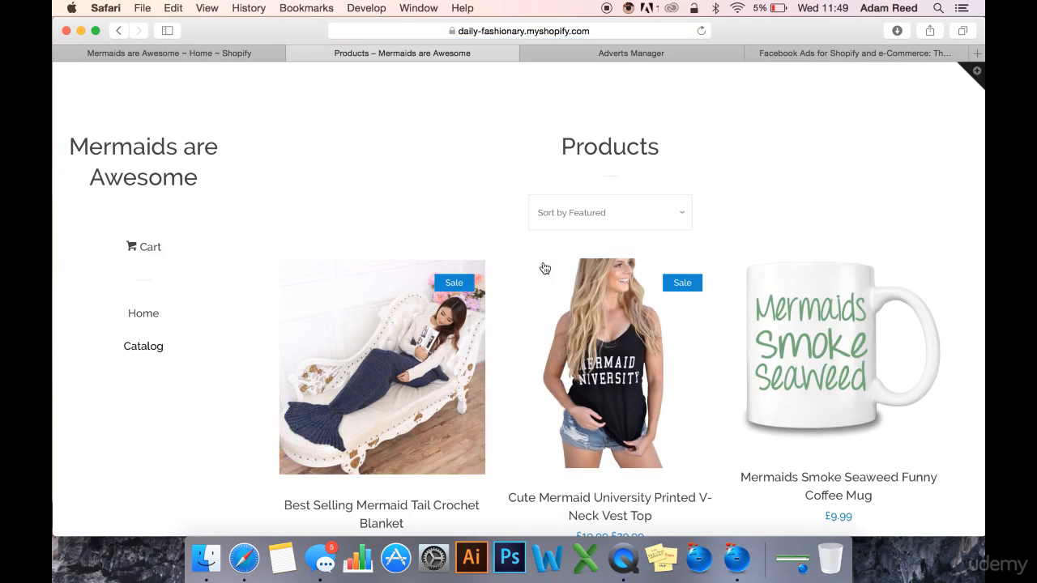
{"action": "scroll", "coordinate": [545, 268], "scroll_direction": "down", "scroll_amount": 1}
{"action": "left_click", "coordinate": [322, 346]}
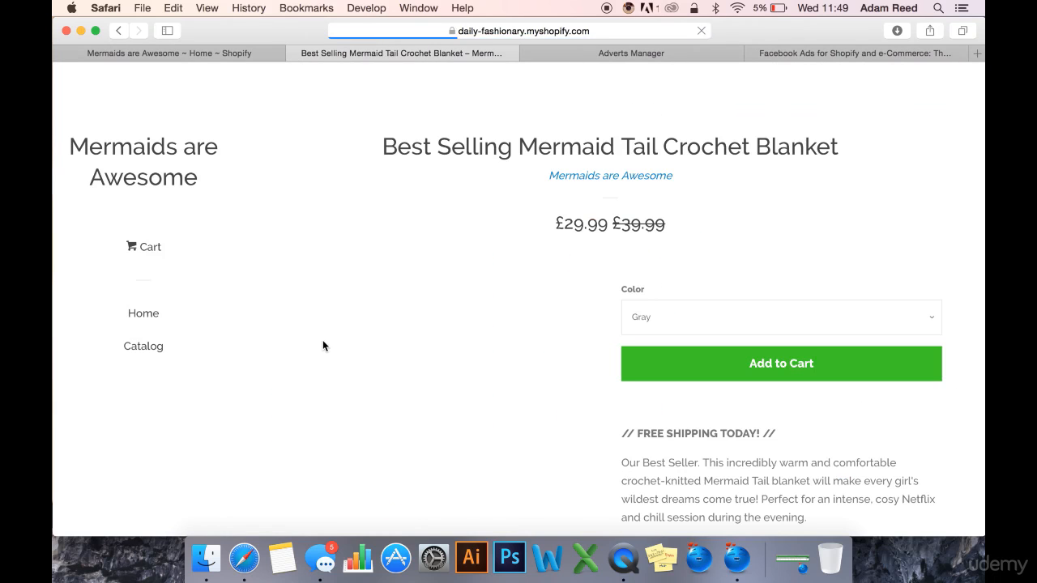
{"action": "scroll", "coordinate": [592, 175], "scroll_direction": "down", "scroll_amount": 1}
{"action": "scroll", "coordinate": [592, 175], "scroll_direction": "up", "scroll_amount": 1}
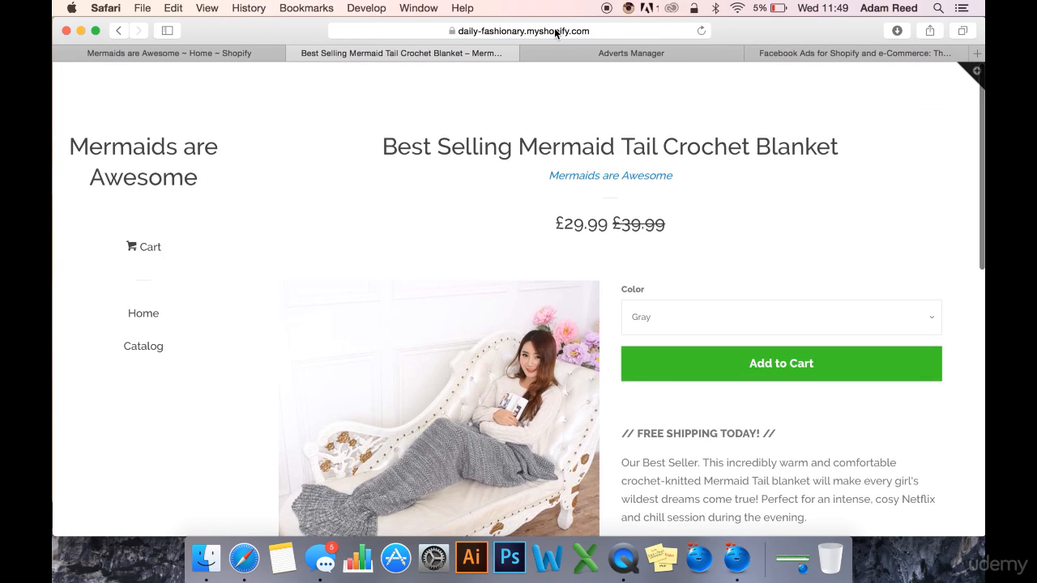
{"action": "left_click", "coordinate": [556, 33]}
{"action": "key", "text": "super+c"}
{"action": "left_click", "coordinate": [870, 202]}
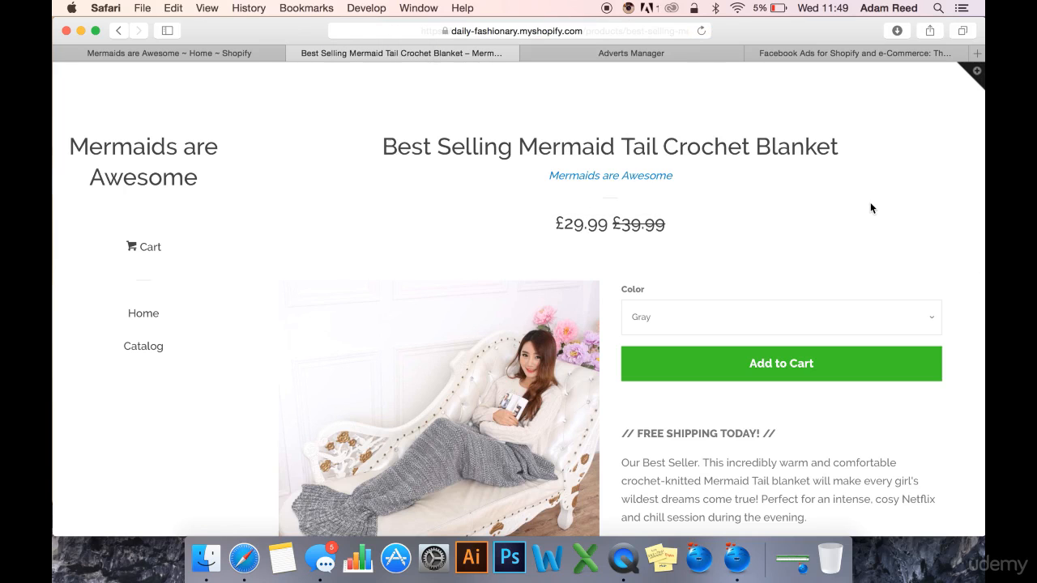
{"action": "scroll", "coordinate": [817, 233], "scroll_direction": "down", "scroll_amount": 1}
{"action": "scroll", "coordinate": [817, 230], "scroll_direction": "up", "scroll_amount": 1}
{"action": "left_click", "coordinate": [663, 53]}
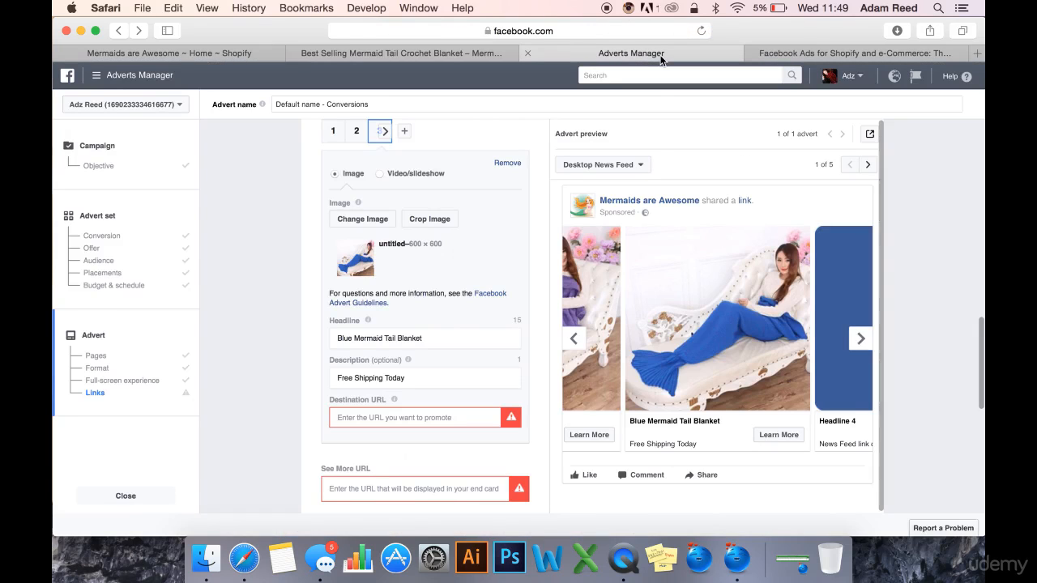
{"action": "left_click", "coordinate": [439, 416]}
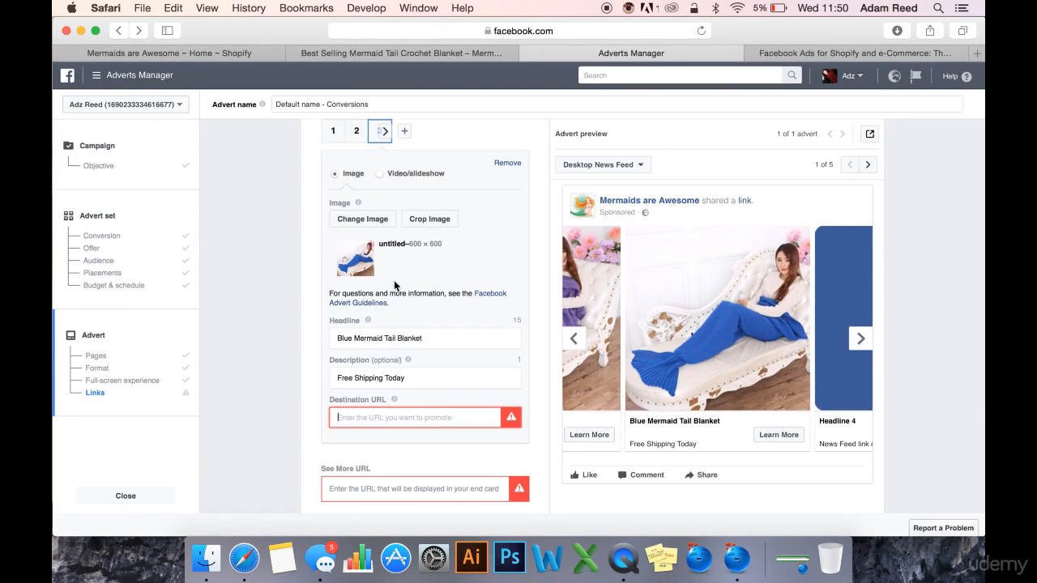
Choose the Navy Blue colour on the blanket's product page and copy that variant's link
{"action": "left_click", "coordinate": [426, 57]}
{"action": "scroll", "coordinate": [688, 243], "scroll_direction": "down", "scroll_amount": 2}
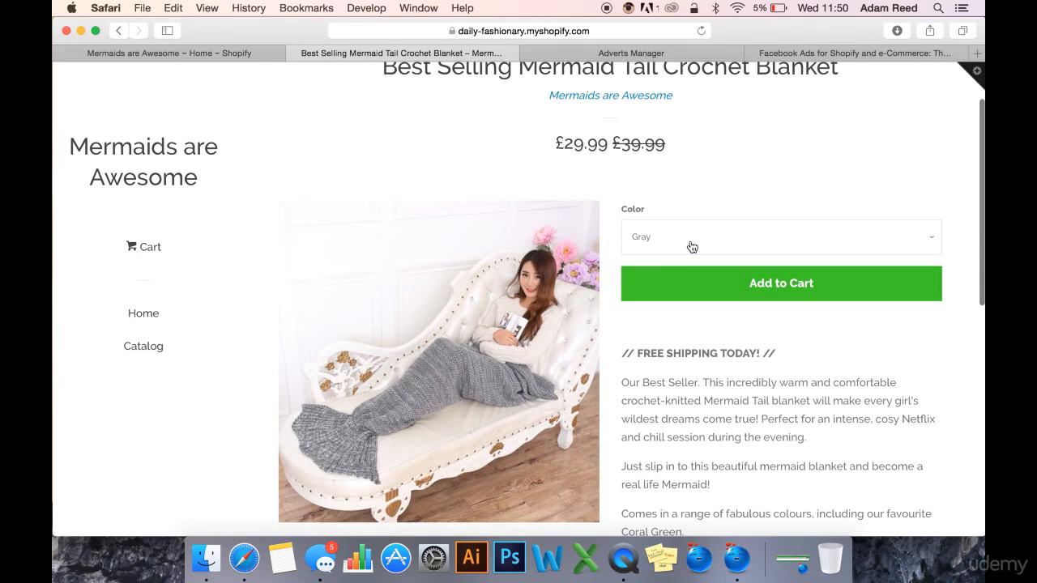
{"action": "left_click", "coordinate": [687, 245]}
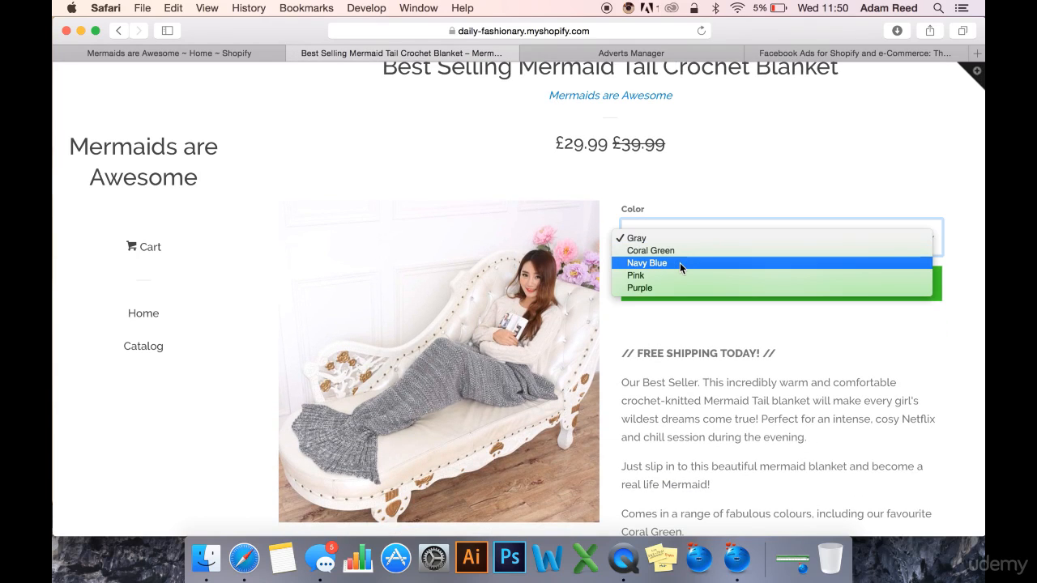
{"action": "left_click", "coordinate": [681, 263]}
{"action": "left_click", "coordinate": [770, 189]}
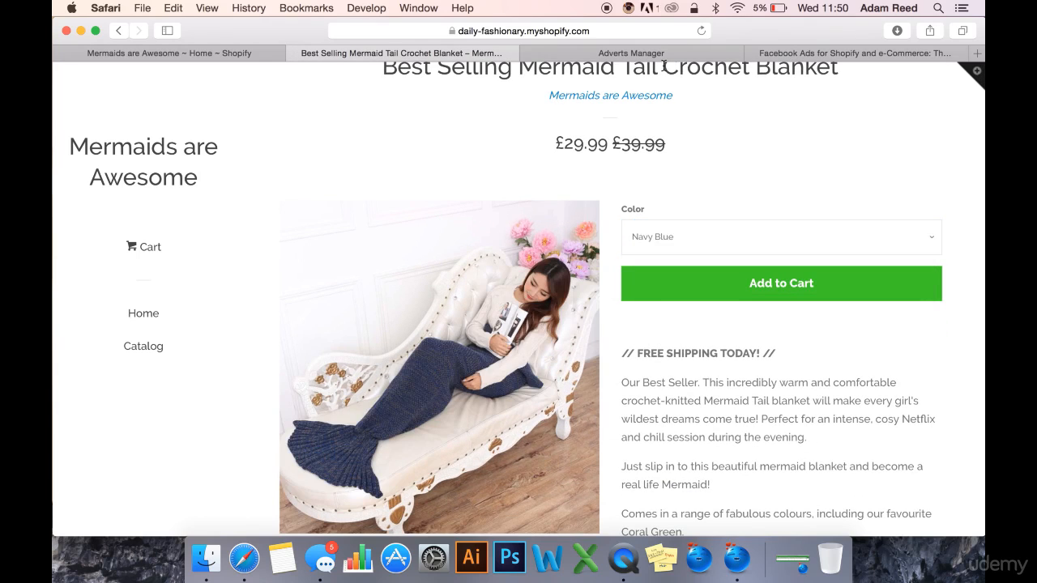
{"action": "left_click", "coordinate": [616, 32]}
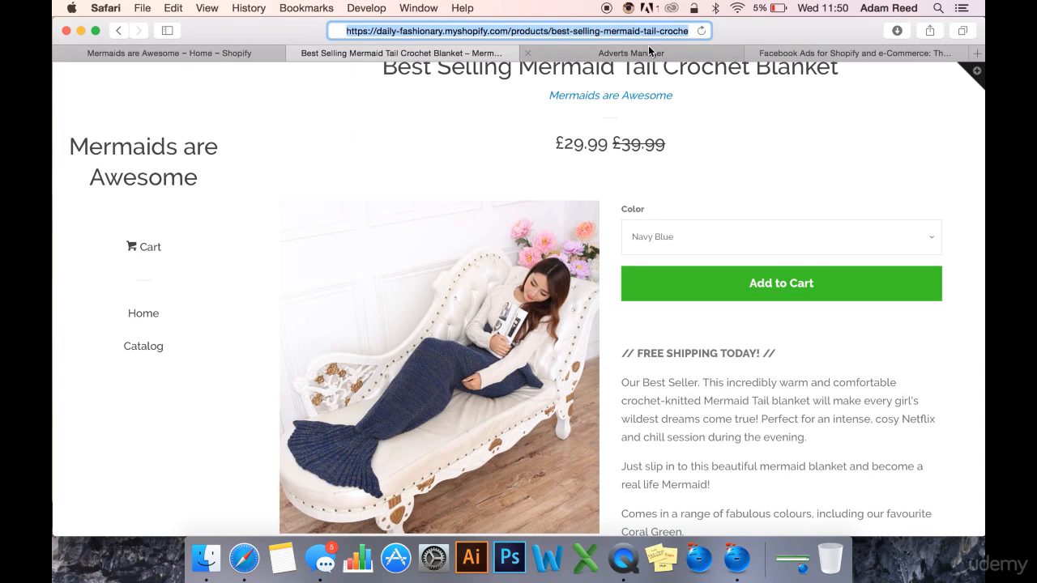
Paste the copied Navy Blue variant link as the destination URL of the third, blue blanket card
{"action": "left_click", "coordinate": [649, 48]}
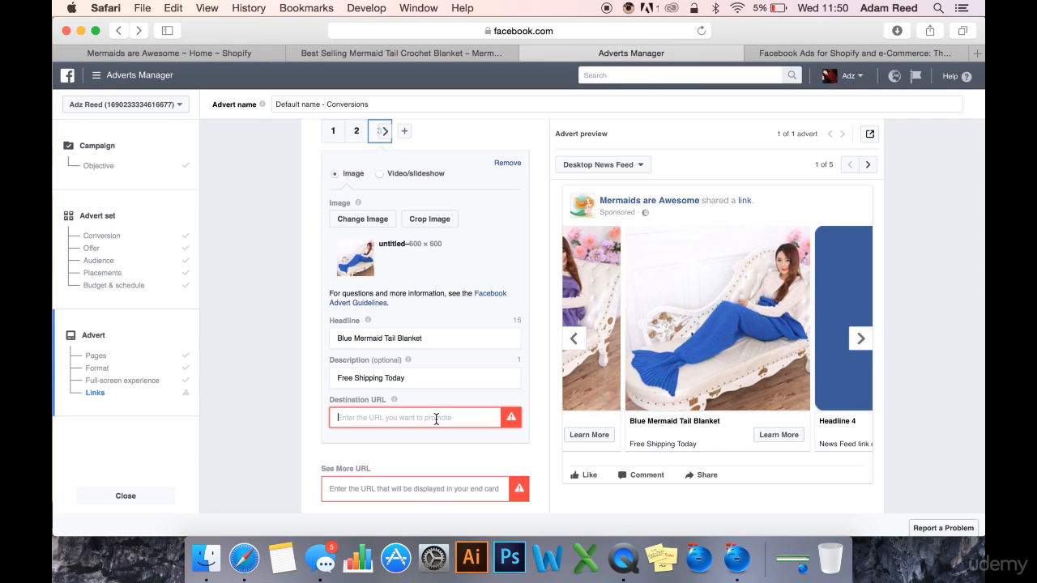
{"action": "key", "text": "super+v"}
{"action": "left_click", "coordinate": [457, 451]}
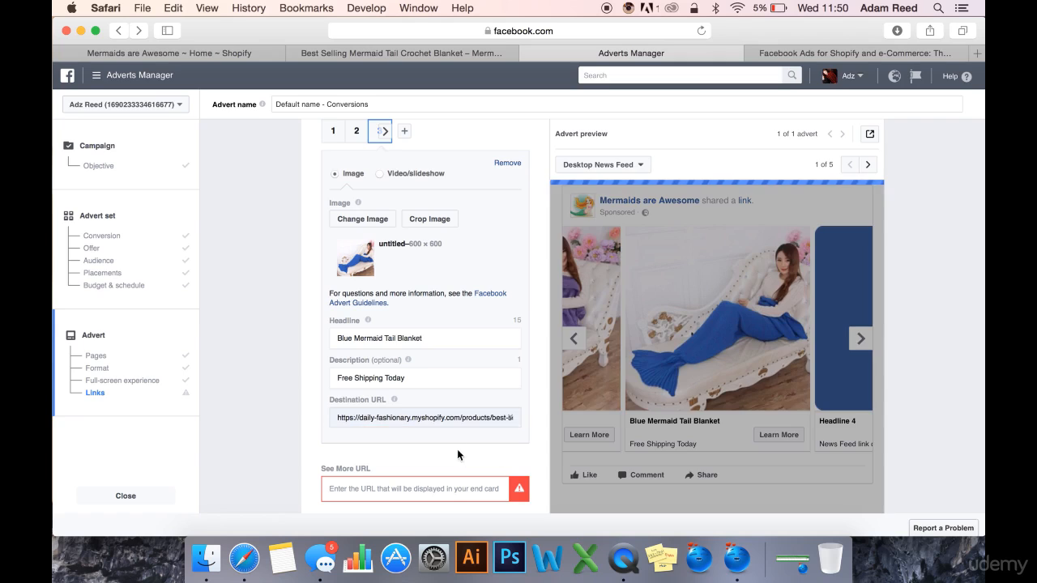
Open the second carousel card, choose the Purple colour on the blanket's product page and copy that variant's link
{"action": "left_click", "coordinate": [355, 133]}
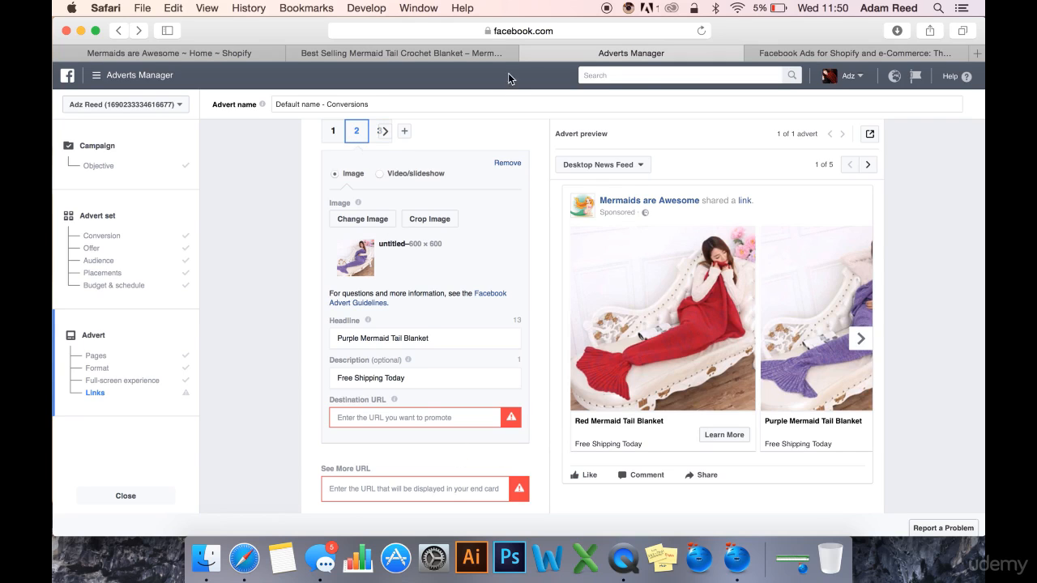
{"action": "left_click", "coordinate": [859, 346]}
{"action": "left_click", "coordinate": [421, 51]}
{"action": "left_click", "coordinate": [684, 236]}
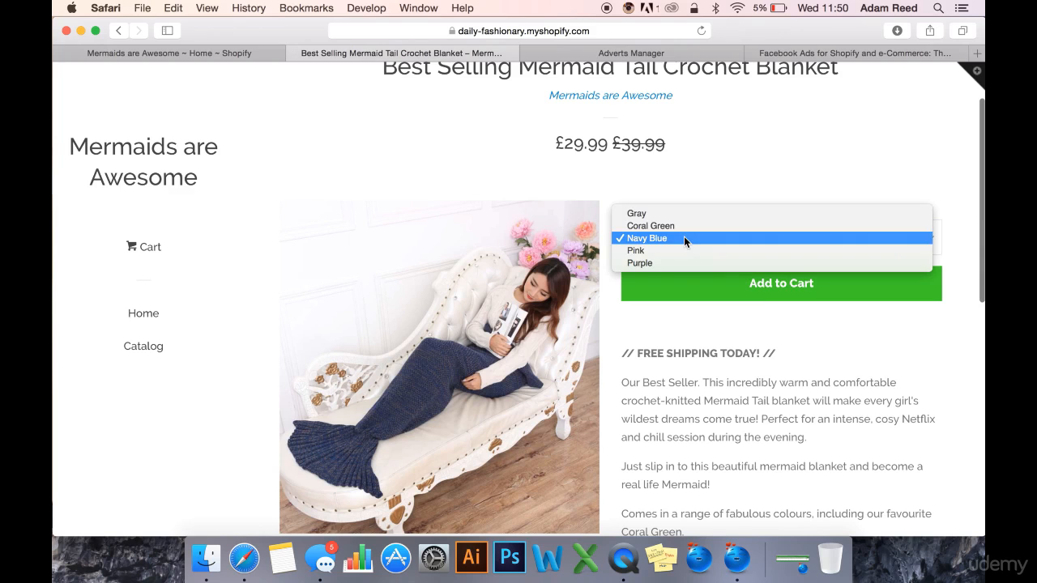
{"action": "left_click", "coordinate": [674, 262]}
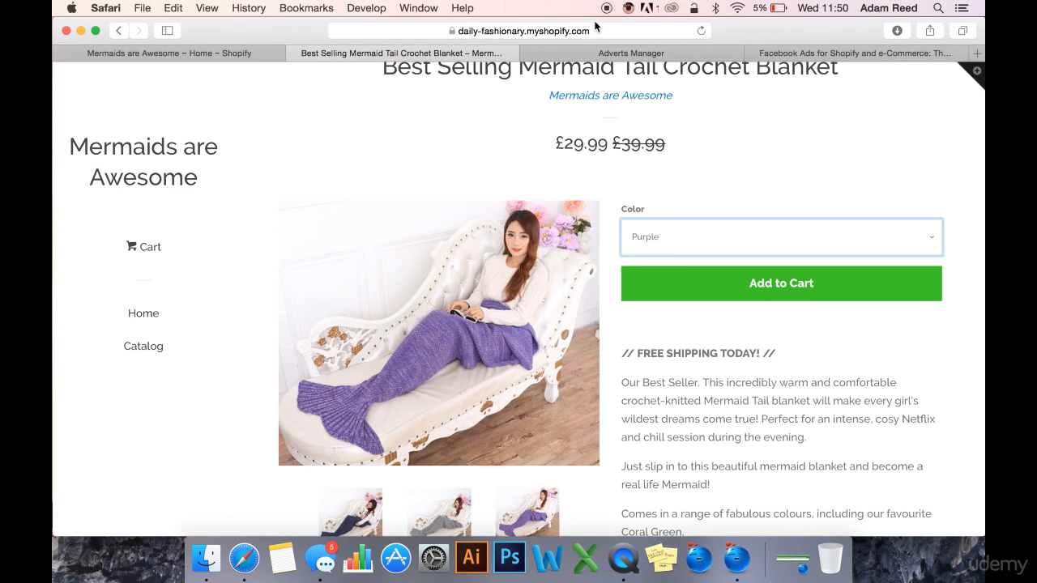
{"action": "left_click", "coordinate": [596, 30]}
{"action": "left_click", "coordinate": [835, 140]}
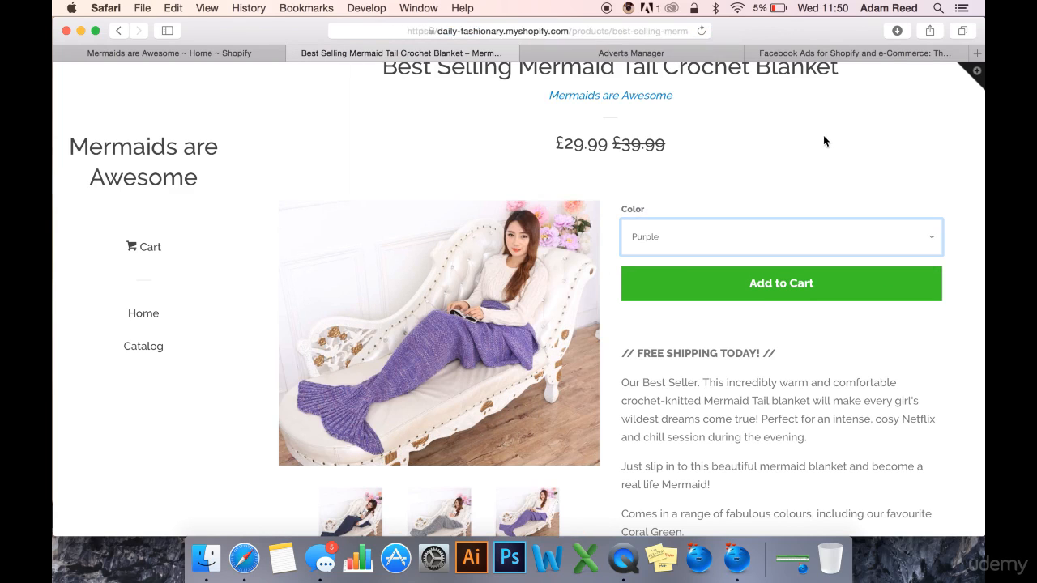
Paste the copied Purple variant link as the second card's destination URL in the advert
{"action": "left_click", "coordinate": [616, 52]}
{"action": "left_click", "coordinate": [397, 417]}
{"action": "key", "text": "super+v"}
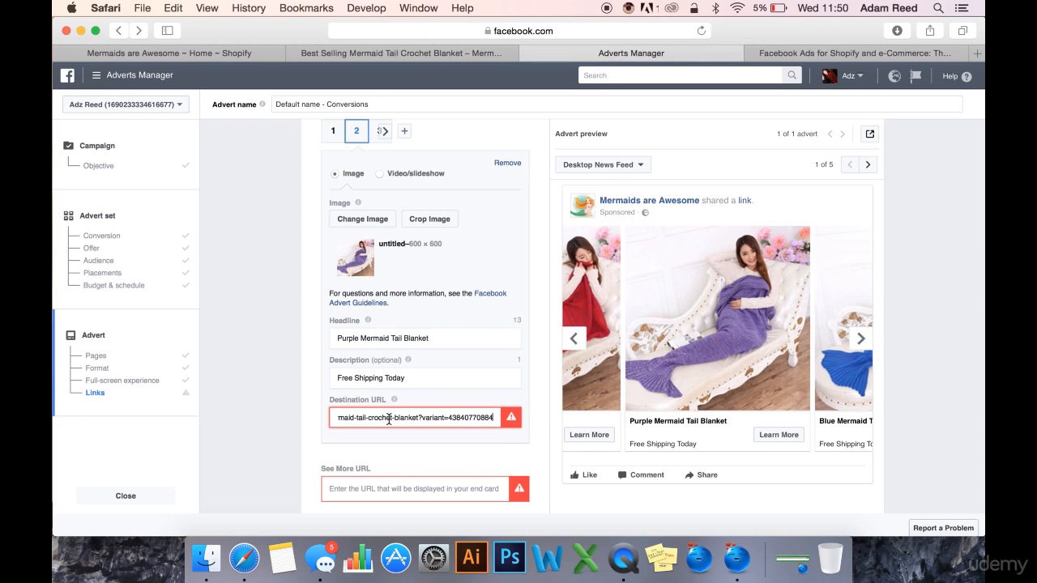
{"action": "left_click", "coordinate": [453, 446]}
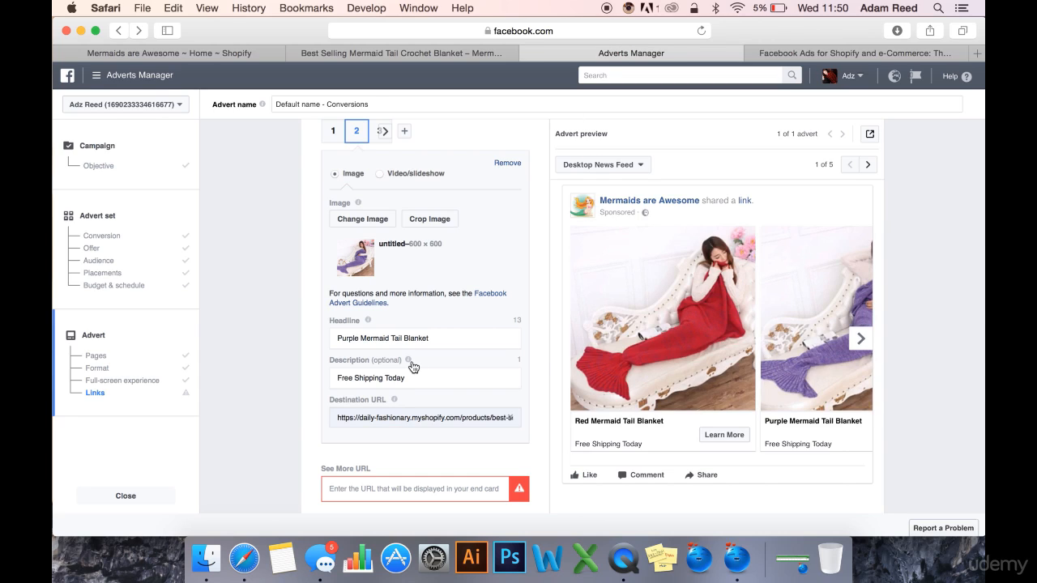
Open the first carousel card, choose the Pink colour on the blanket's product page and copy that variant's link
{"action": "left_click", "coordinate": [335, 134]}
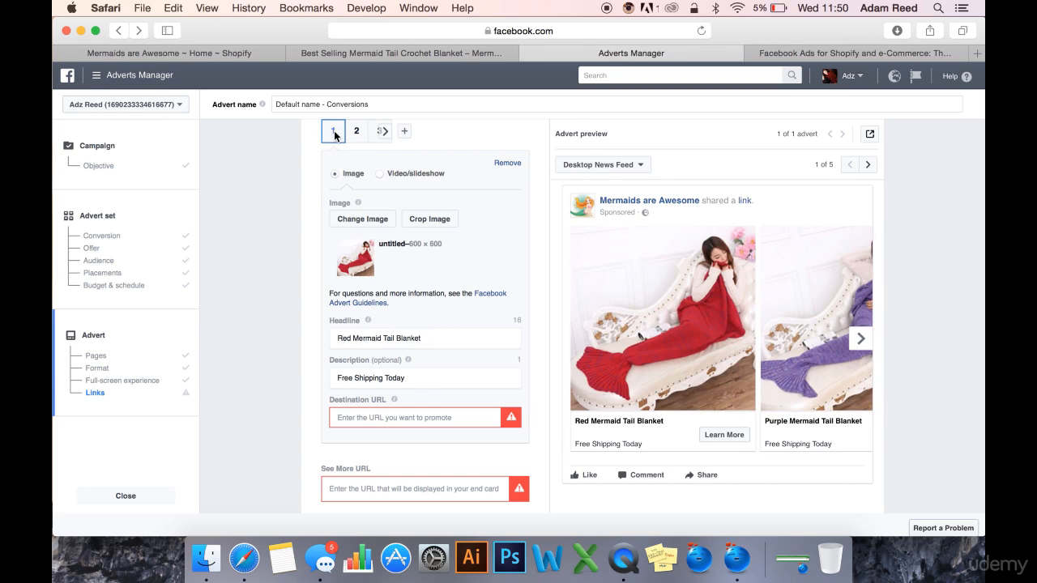
{"action": "left_click", "coordinate": [502, 49]}
{"action": "left_click", "coordinate": [666, 239]}
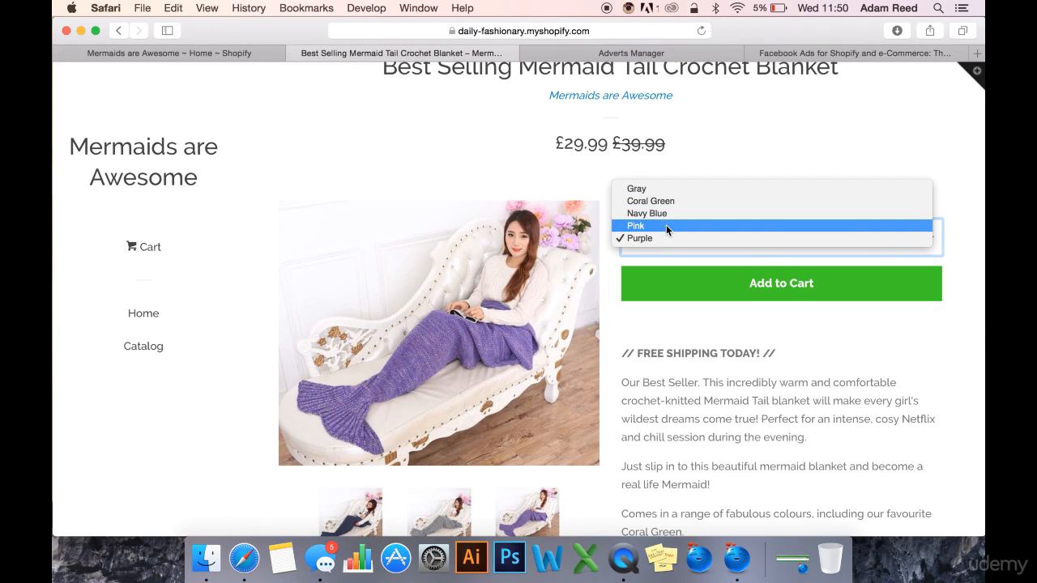
{"action": "left_click", "coordinate": [666, 226]}
{"action": "scroll", "coordinate": [735, 336], "scroll_direction": "down", "scroll_amount": 2}
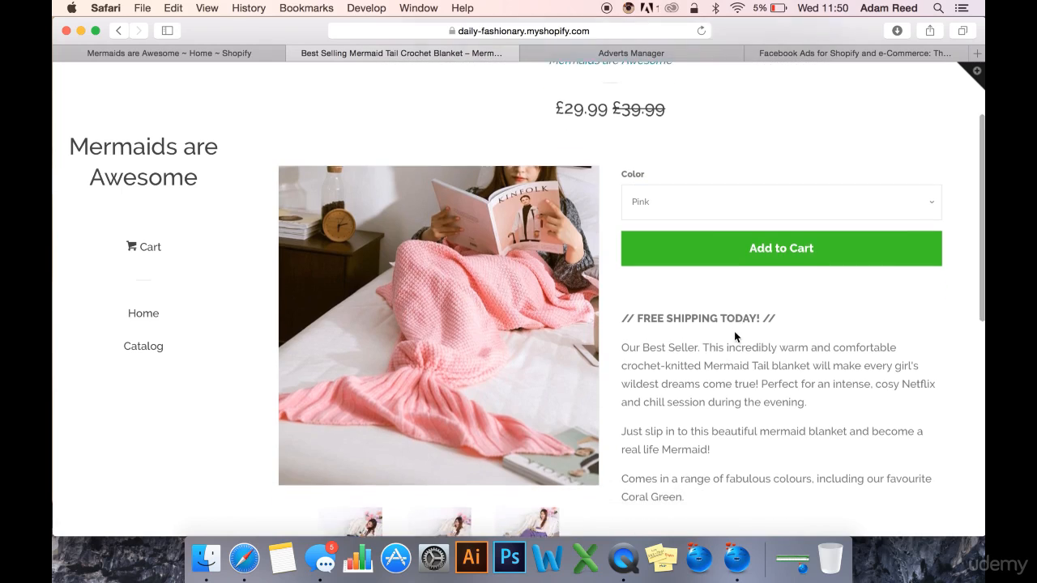
{"action": "scroll", "coordinate": [735, 333], "scroll_direction": "down", "scroll_amount": 2}
{"action": "left_click", "coordinate": [546, 30]}
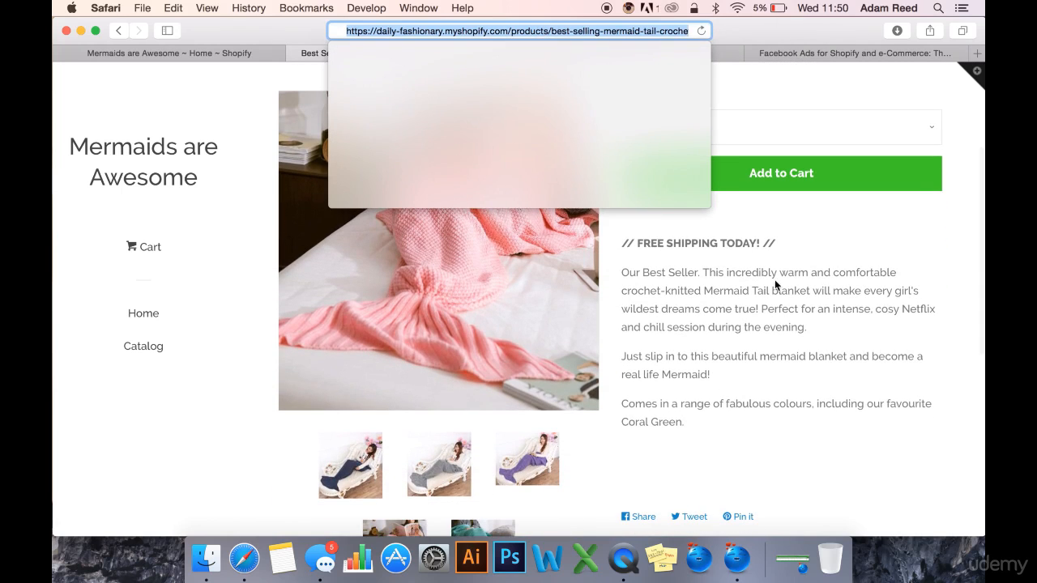
{"action": "left_click", "coordinate": [782, 300]}
Paste the copied Pink variant link as the destination URL of the first, red blanket card
{"action": "left_click", "coordinate": [590, 54]}
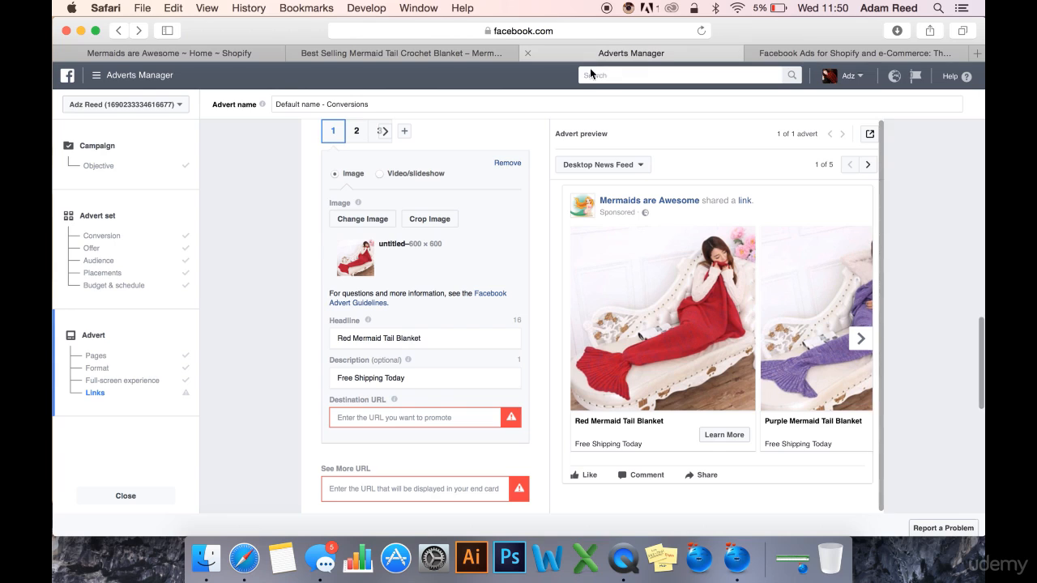
{"action": "left_click", "coordinate": [401, 418]}
{"action": "key", "text": "super+v"}
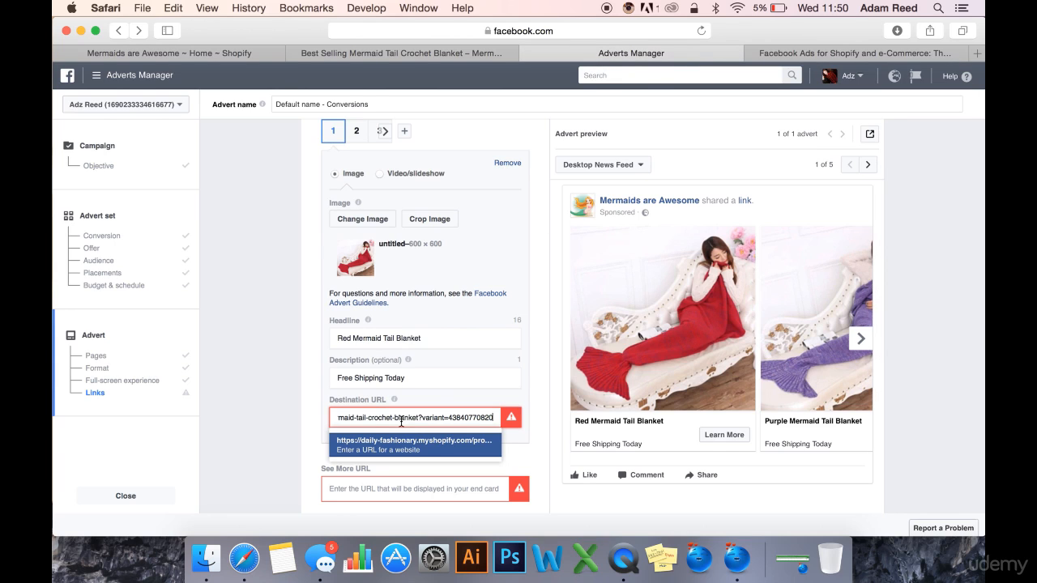
{"action": "left_click", "coordinate": [436, 448]}
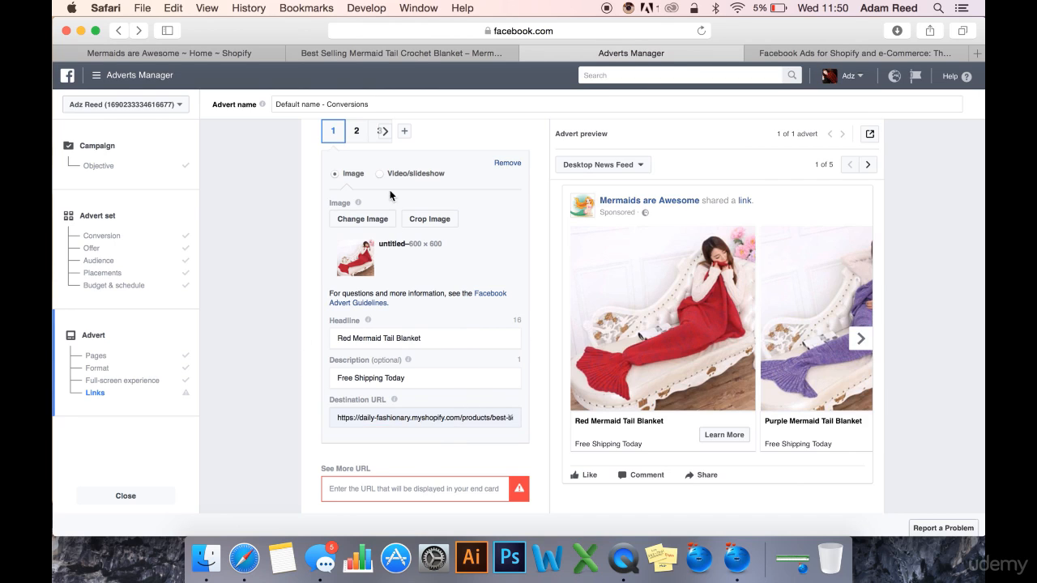
Open the store's Catalog page from the blanket's product page and copy the collection page's link
{"action": "scroll", "coordinate": [421, 362], "scroll_direction": "down", "scroll_amount": 3}
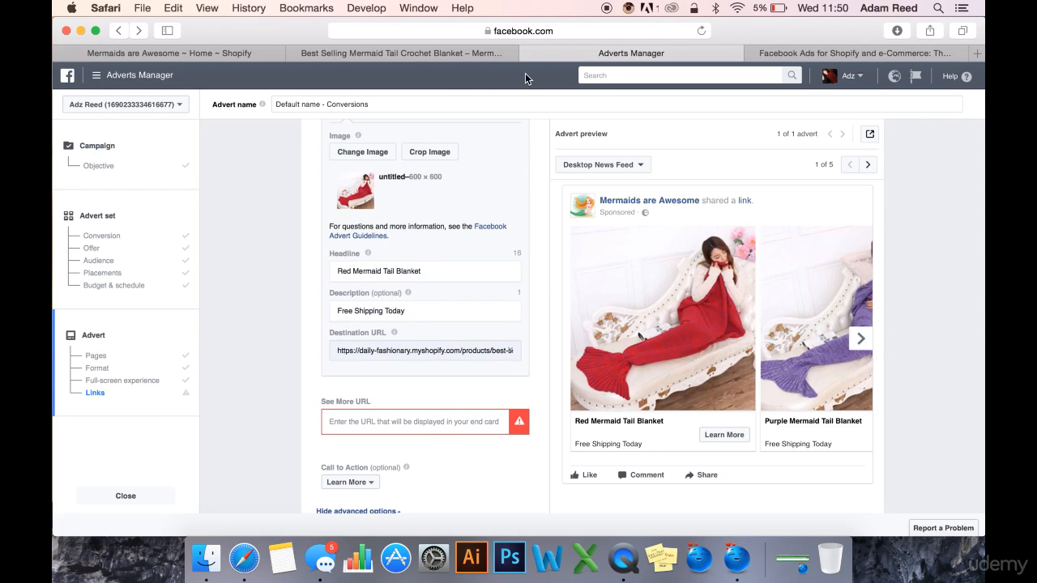
{"action": "left_click", "coordinate": [377, 55]}
{"action": "left_click", "coordinate": [501, 30]}
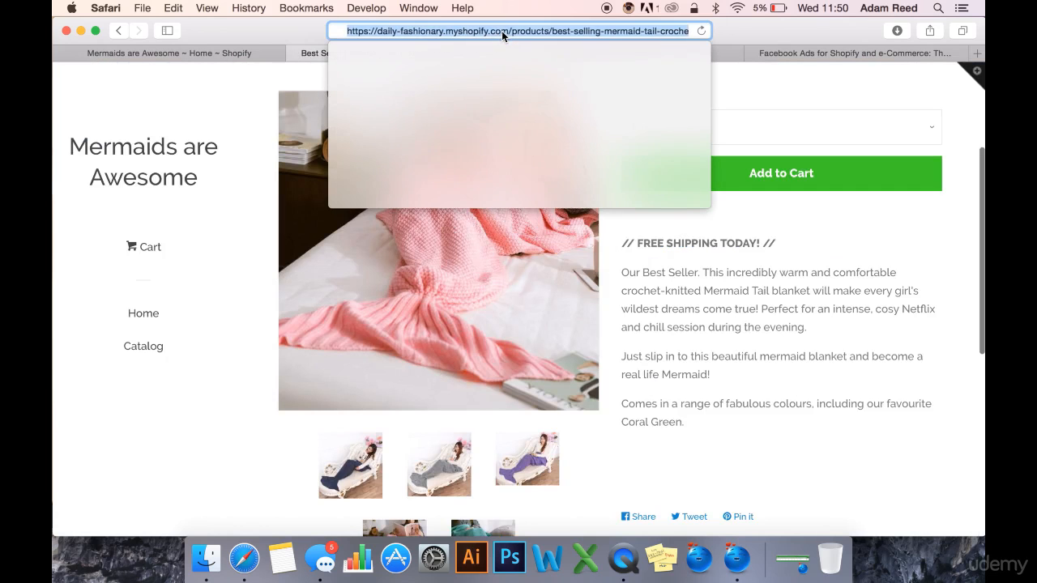
{"action": "left_click", "coordinate": [143, 354]}
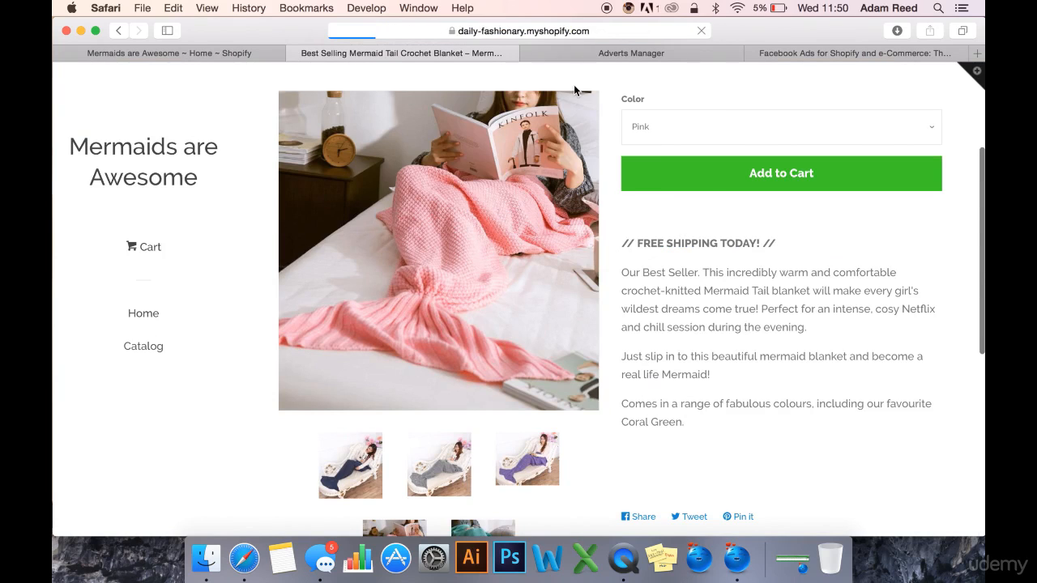
{"action": "left_click", "coordinate": [544, 32]}
{"action": "key", "text": "super+c"}
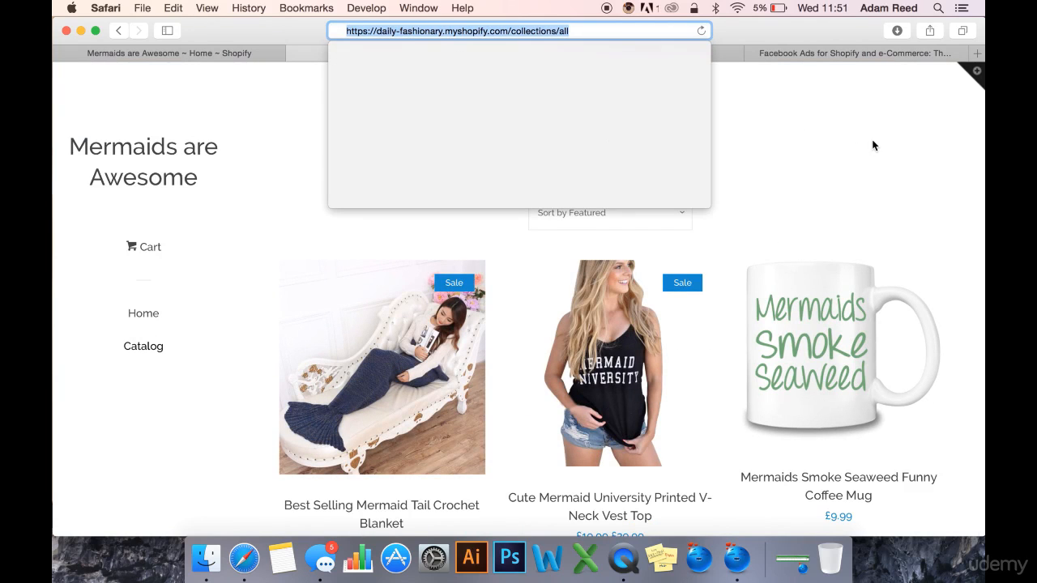
{"action": "left_click", "coordinate": [637, 88]}
{"action": "left_click", "coordinate": [637, 50]}
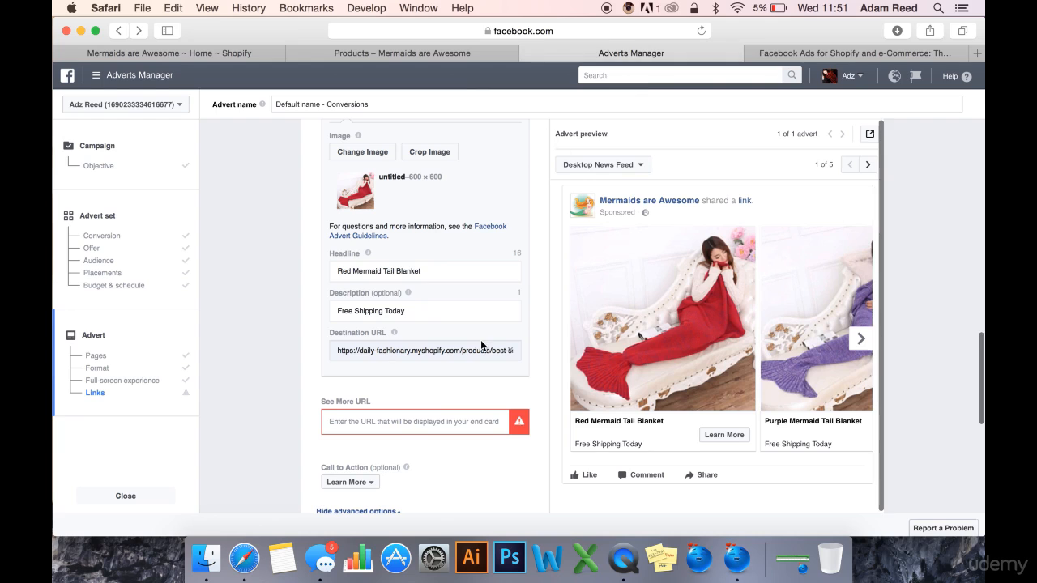
{"action": "left_click", "coordinate": [430, 423]}
{"action": "key", "text": "super+v"}
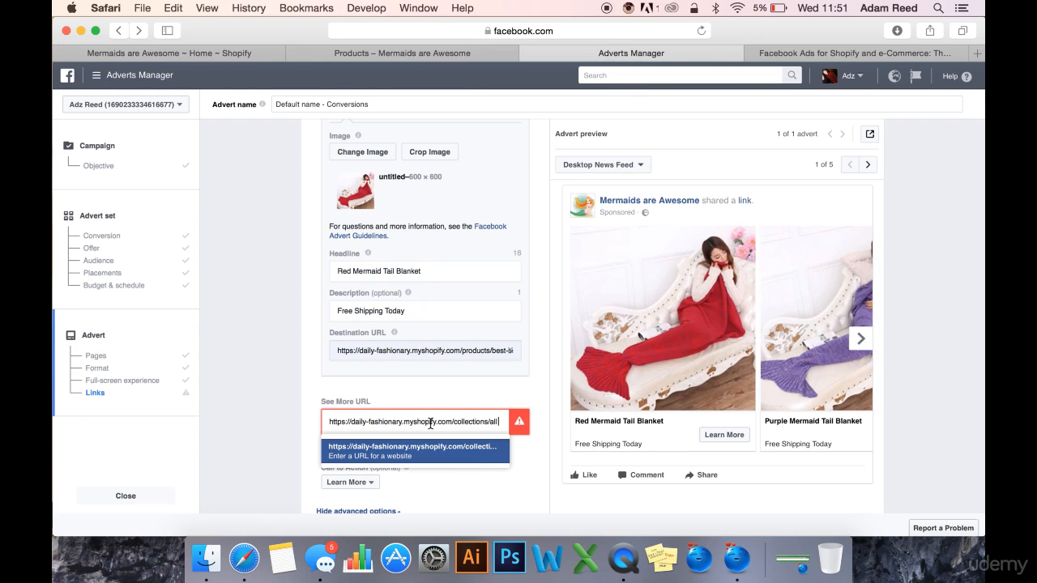
{"action": "left_click", "coordinate": [463, 451]}
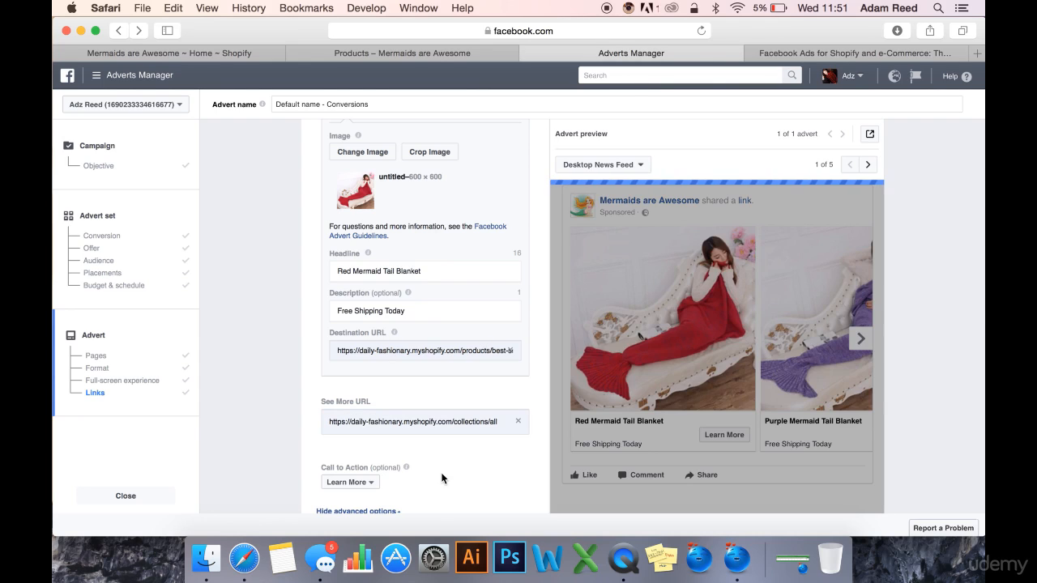
Set the advert's call to action to Shop Now
{"action": "scroll", "coordinate": [442, 478], "scroll_direction": "down", "scroll_amount": 4}
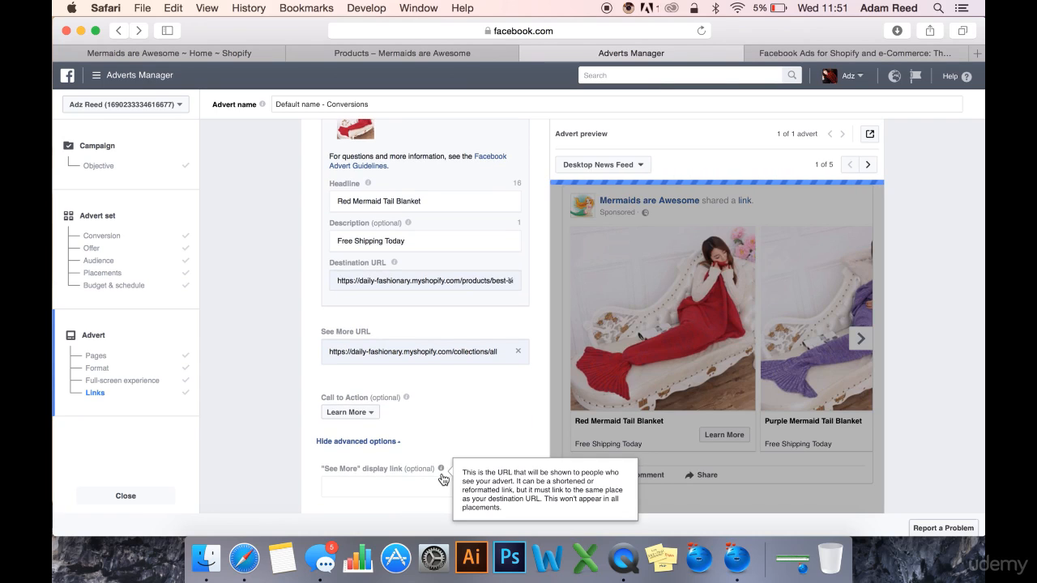
{"action": "scroll", "coordinate": [440, 475], "scroll_direction": "down", "scroll_amount": 1}
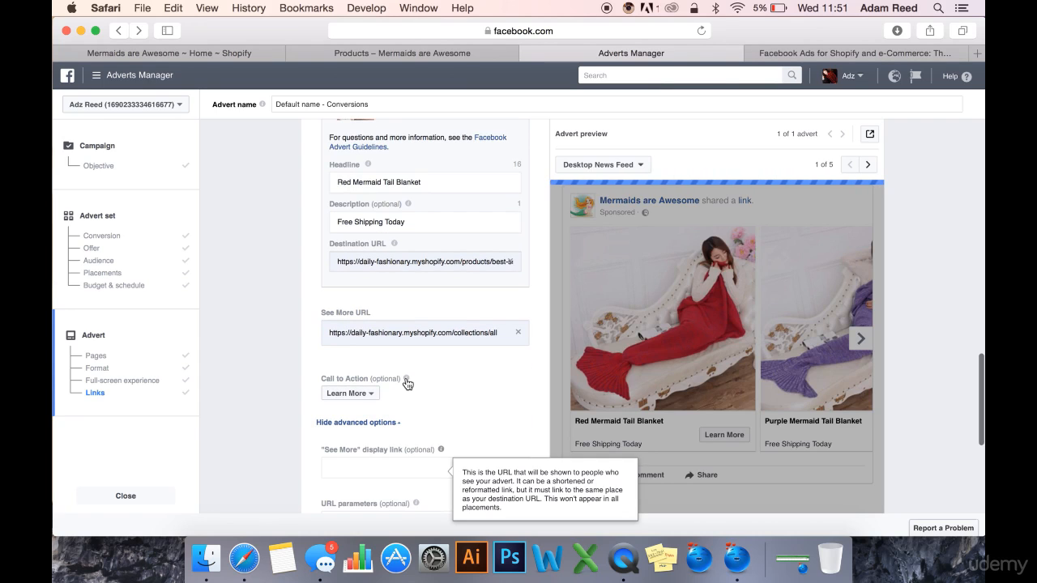
{"action": "left_click", "coordinate": [364, 394]}
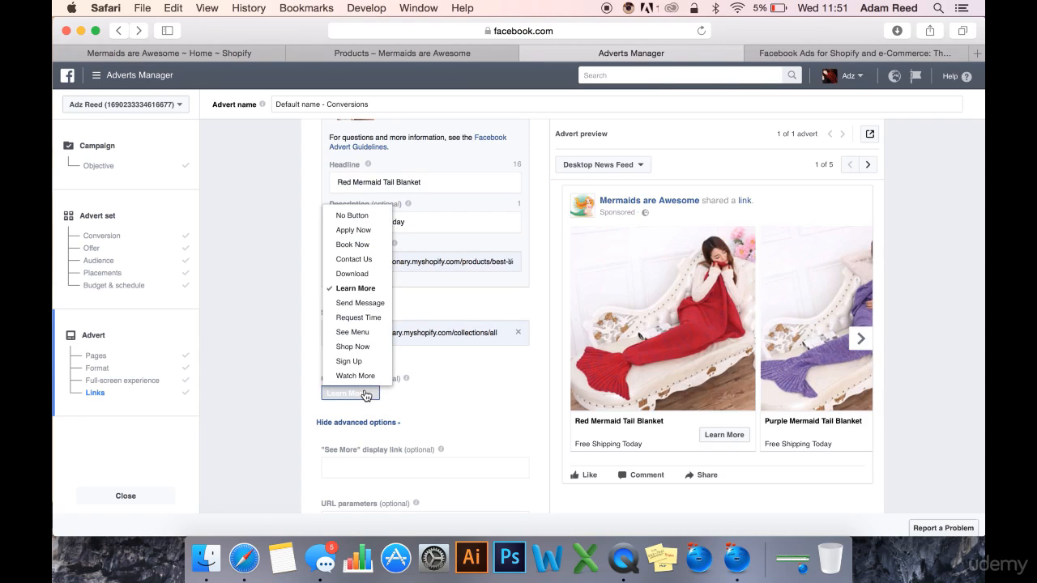
{"action": "left_click", "coordinate": [354, 352]}
{"action": "scroll", "coordinate": [491, 409], "scroll_direction": "down", "scroll_amount": 2}
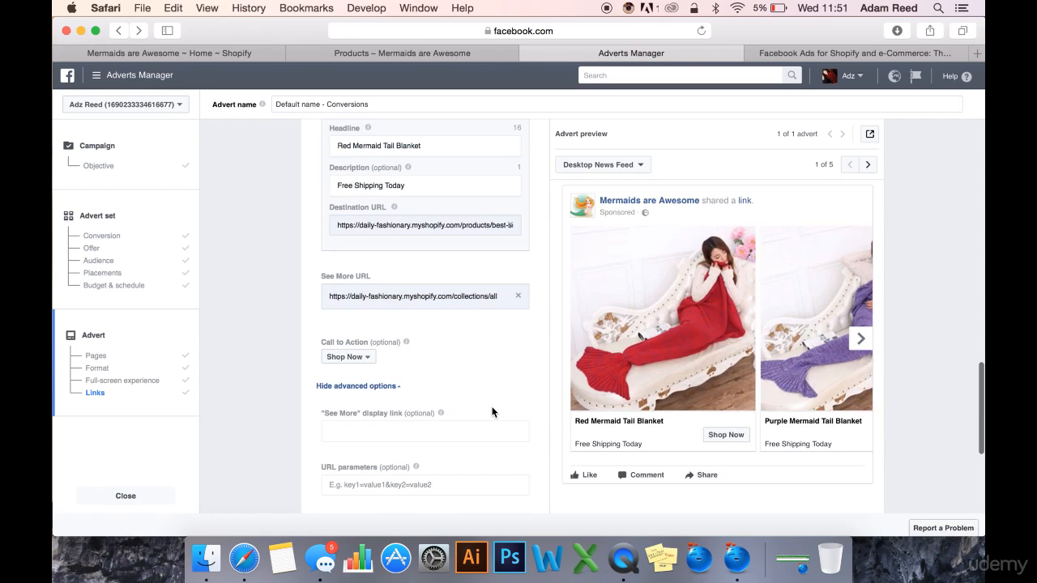
{"action": "scroll", "coordinate": [499, 383], "scroll_direction": "down", "scroll_amount": 5}
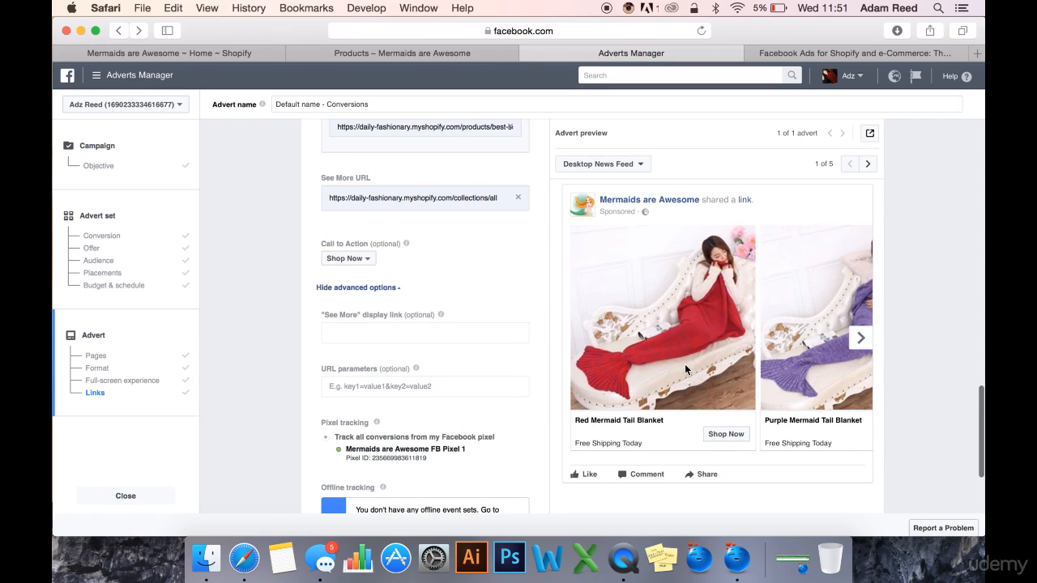
{"action": "left_click", "coordinate": [357, 253]}
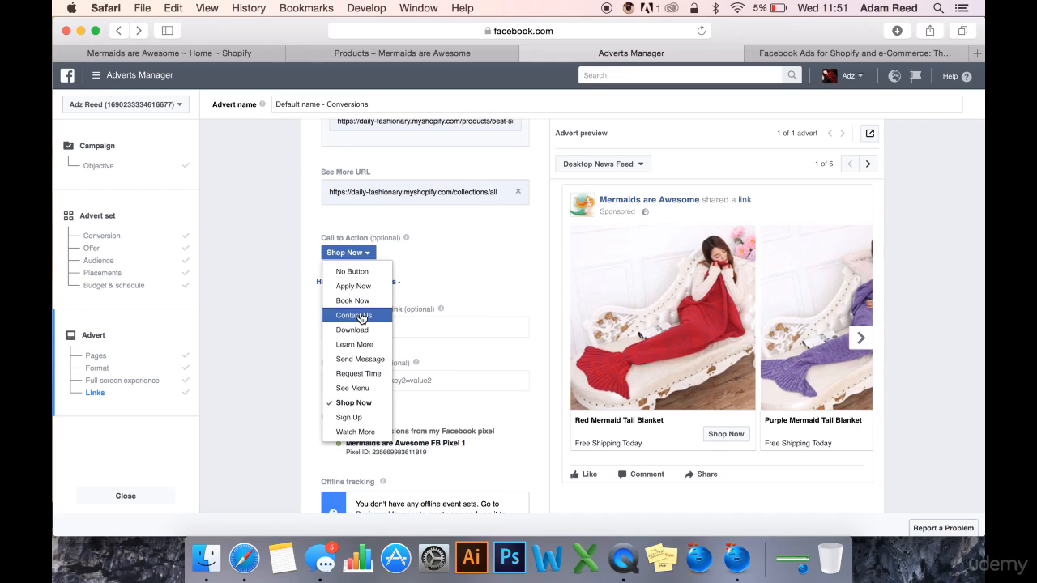
{"action": "left_click", "coordinate": [452, 267]}
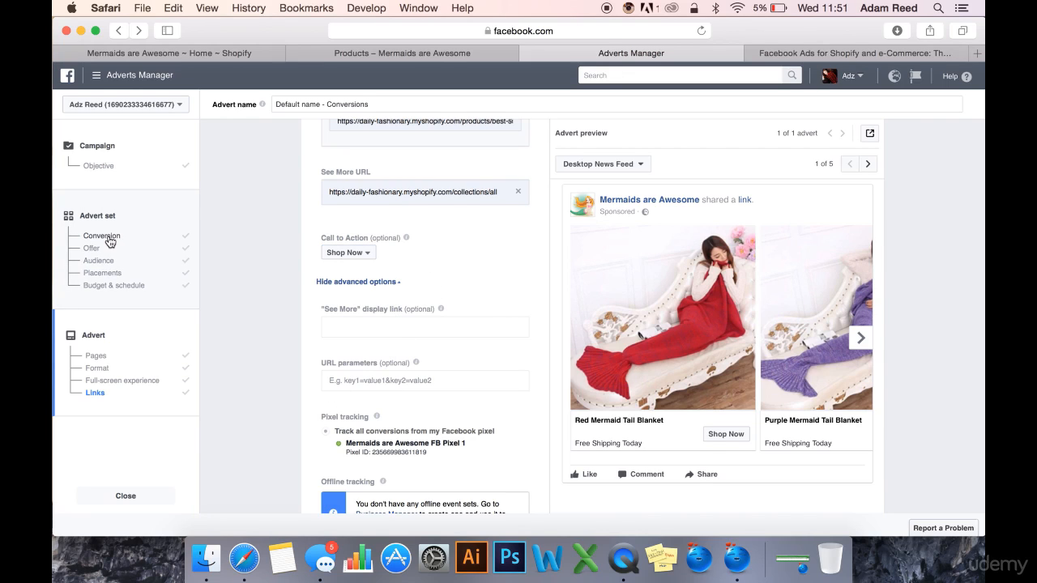
Page through the carousel cards in the advert preview up to the end card with the See More link
{"action": "scroll", "coordinate": [429, 288], "scroll_direction": "down", "scroll_amount": 1}
{"action": "scroll", "coordinate": [435, 288], "scroll_direction": "down", "scroll_amount": 1}
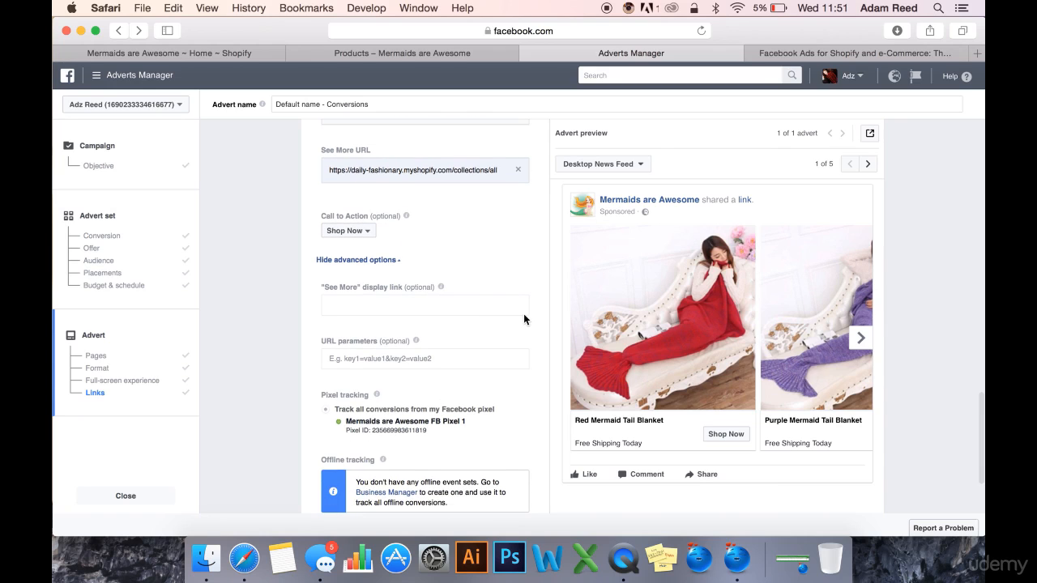
{"action": "left_click", "coordinate": [861, 339]}
{"action": "left_click", "coordinate": [861, 339]}
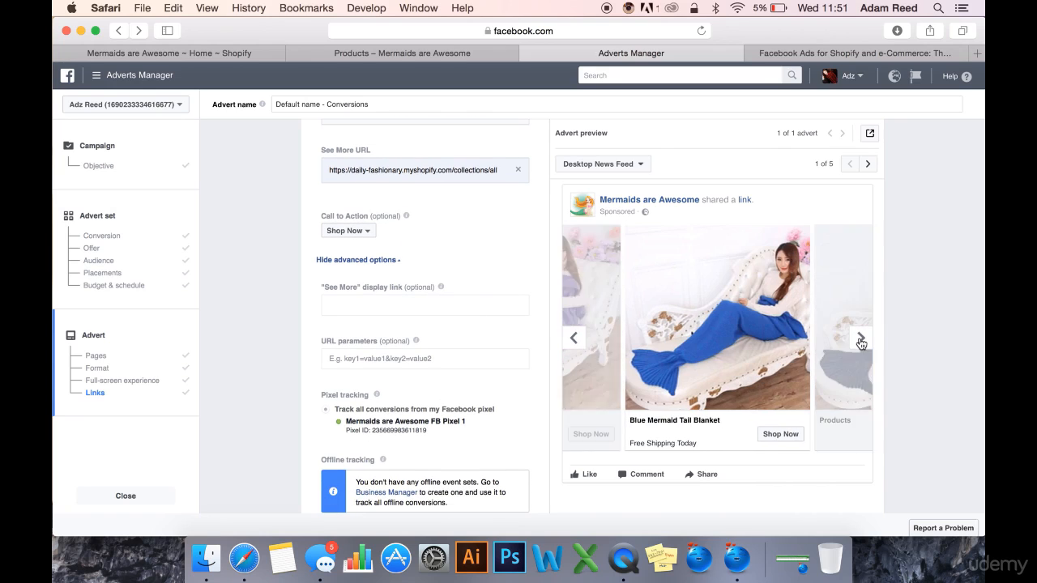
{"action": "left_click", "coordinate": [861, 339]}
{"action": "left_click", "coordinate": [861, 339]}
Set the "See More" display link to Mermaidsareawesome.com and check it on the end card of the carousel preview
{"action": "left_click", "coordinate": [385, 305]}
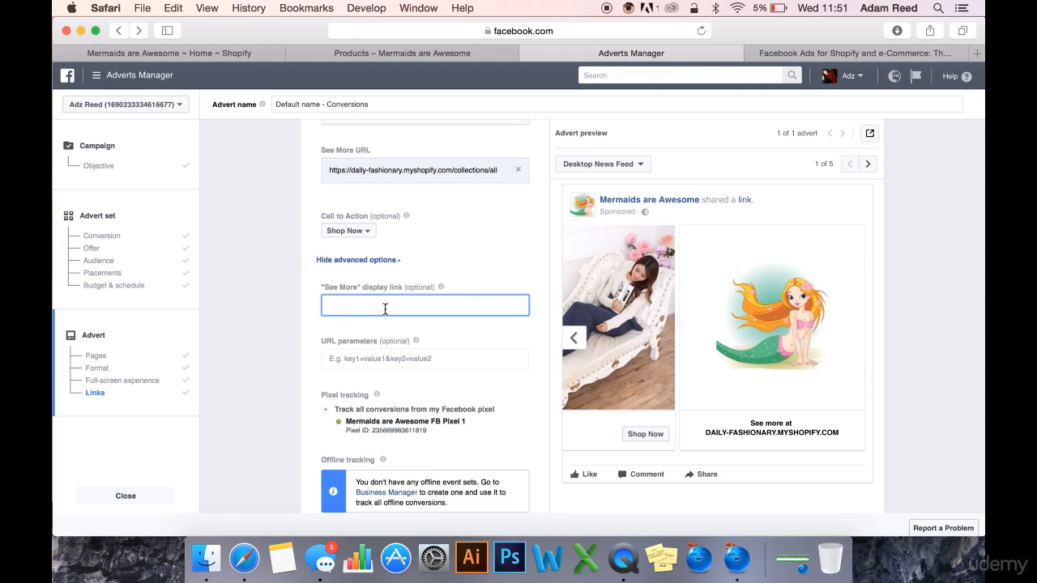
{"action": "type", "text": "Merm"}
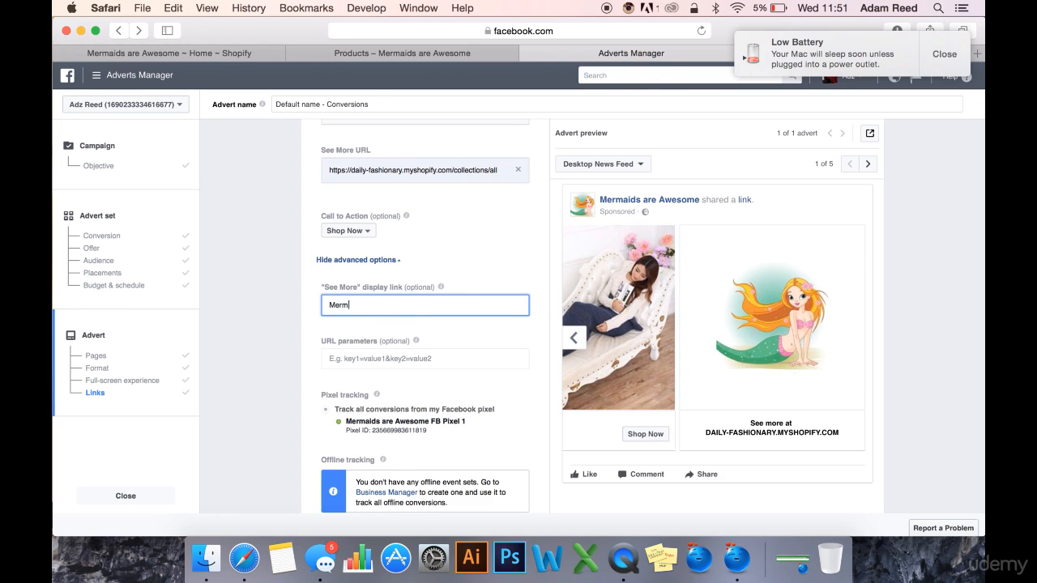
{"action": "type", "text": "aidsareawesome.com"}
{"action": "left_click", "coordinate": [945, 55]}
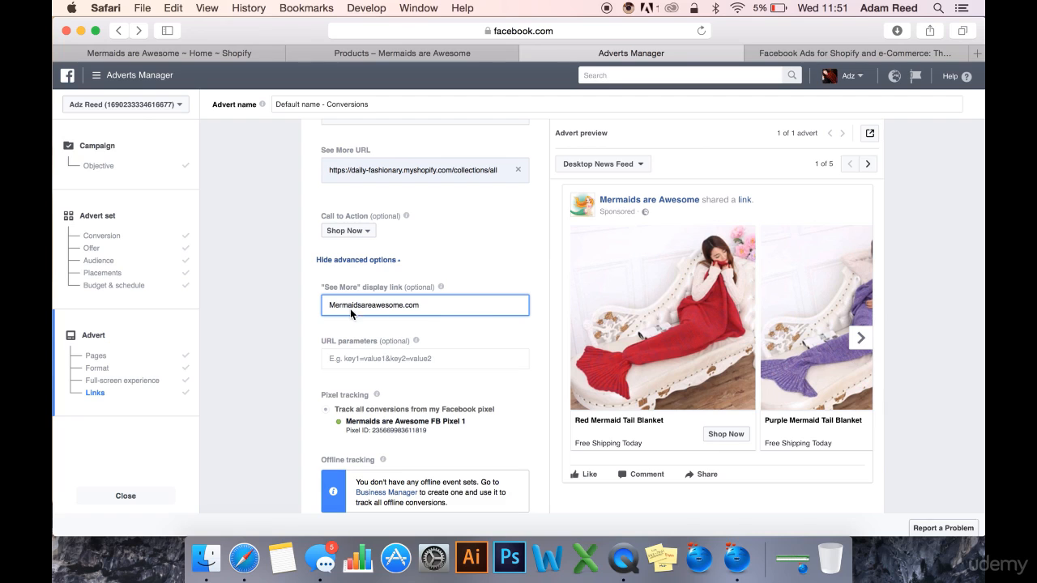
{"action": "left_click_drag", "start_coordinate": [436, 308], "coordinate": [331, 307]}
{"action": "left_click", "coordinate": [486, 327]}
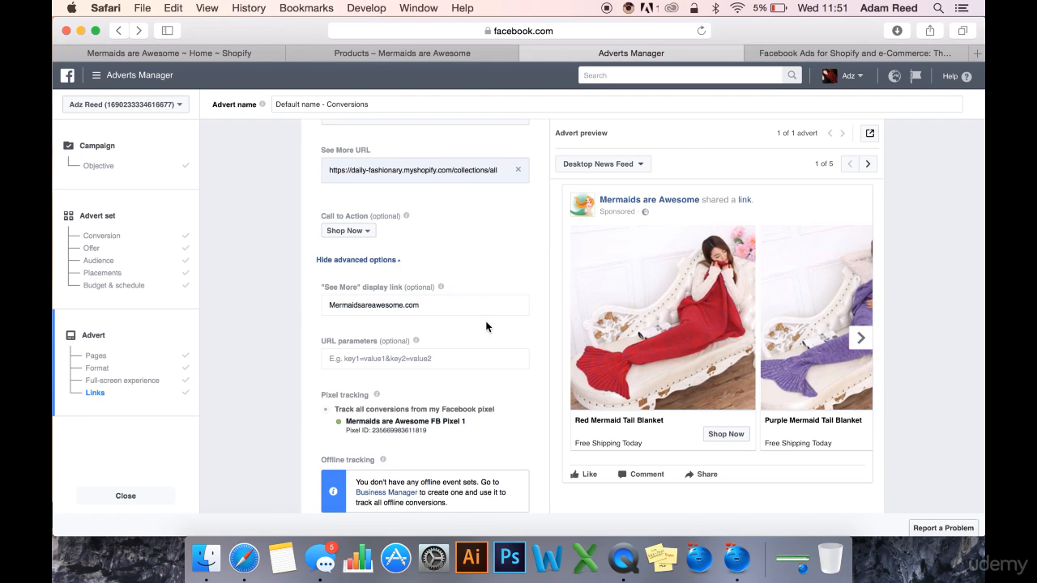
{"action": "left_click", "coordinate": [862, 338]}
{"action": "left_click", "coordinate": [862, 339]}
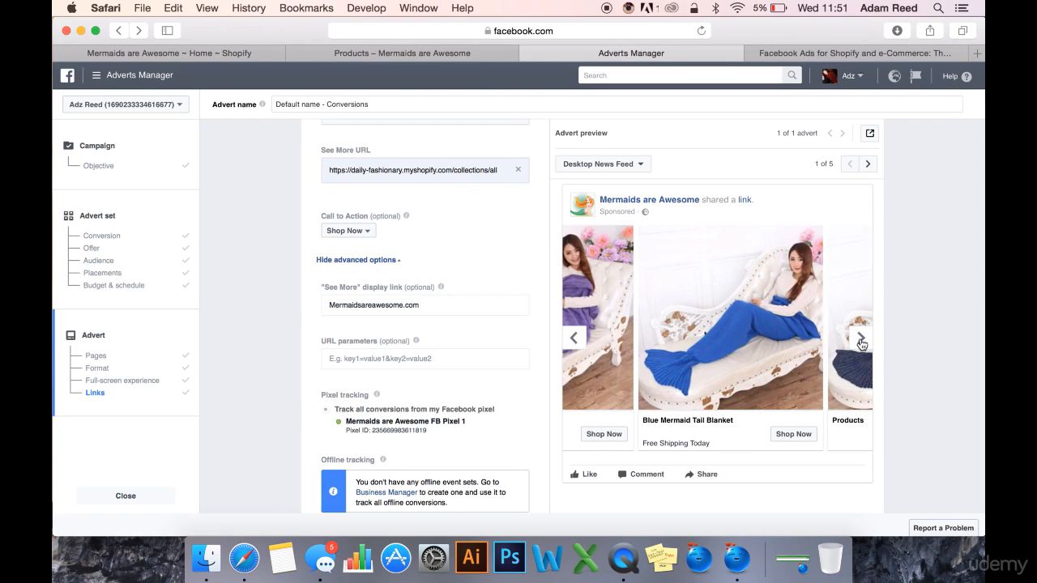
{"action": "left_click", "coordinate": [861, 339]}
{"action": "left_click", "coordinate": [861, 339]}
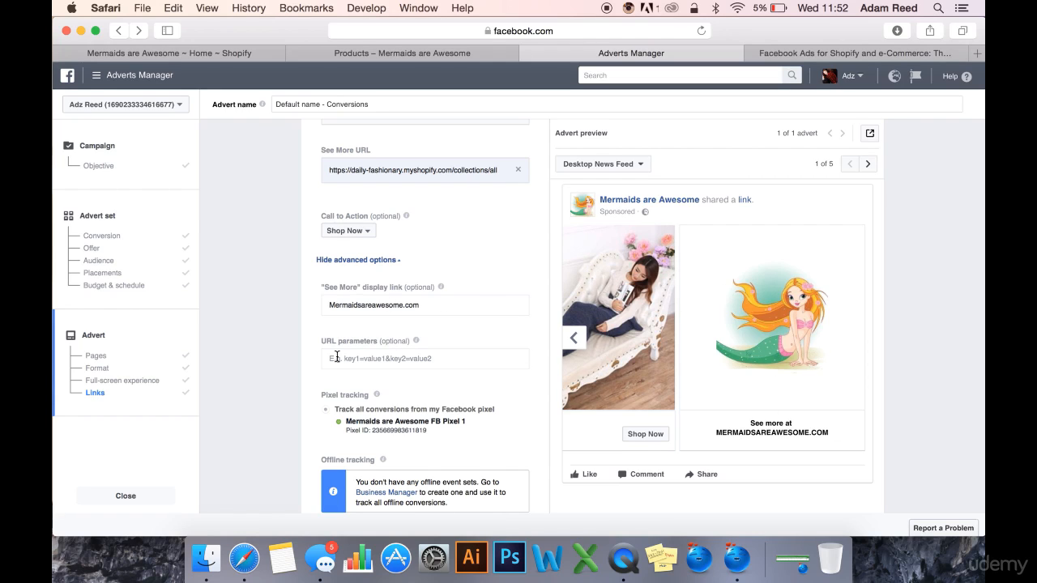
Write the advert text with the lines "⚠️ Free Shipping Today!" and "Sale Ends Soon! Click the Image to get Yours Now 💙"
{"action": "scroll", "coordinate": [337, 357], "scroll_direction": "down", "scroll_amount": 5}
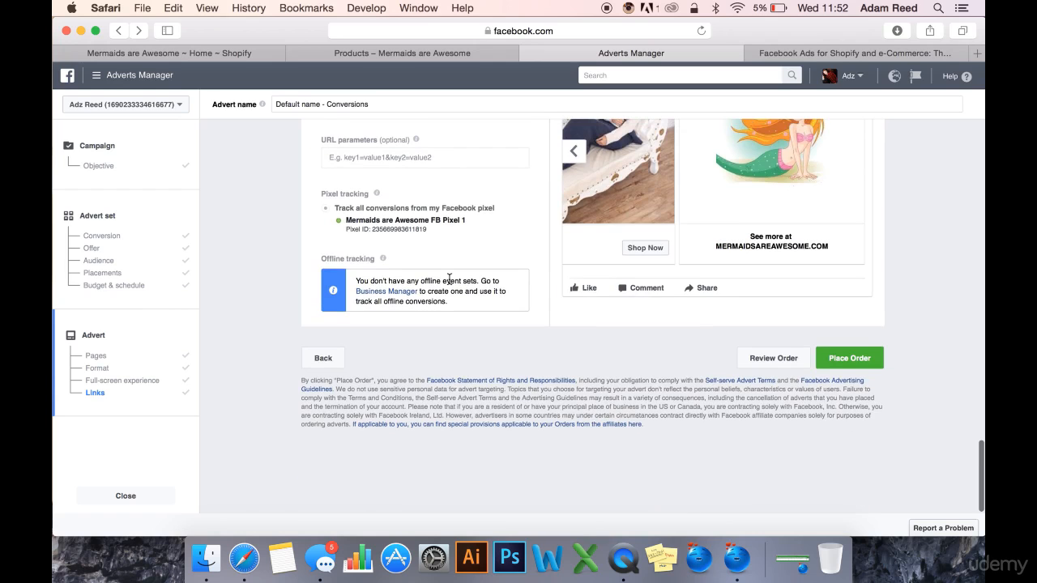
{"action": "scroll", "coordinate": [450, 280], "scroll_direction": "up", "scroll_amount": 10}
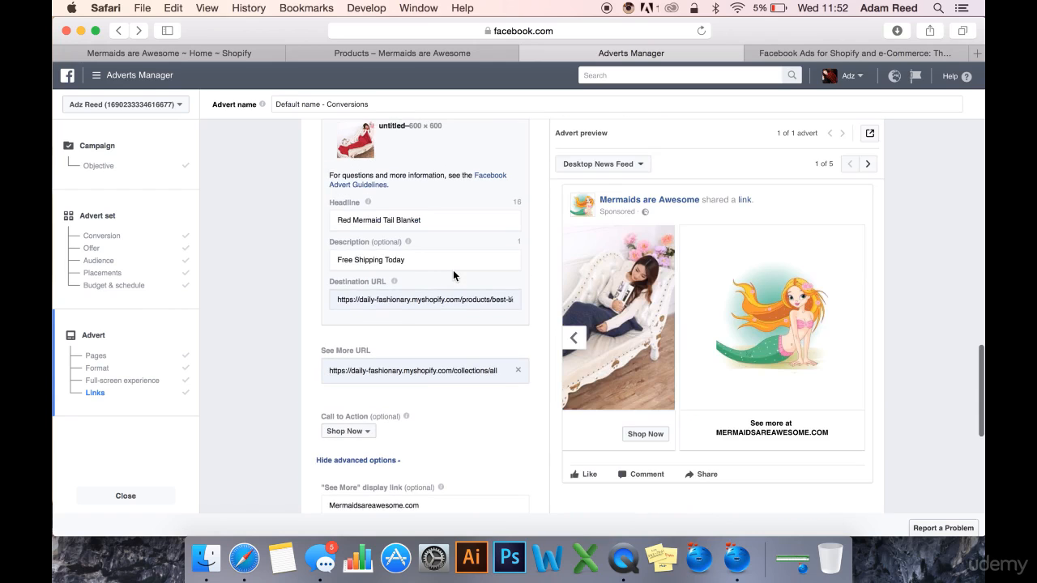
{"action": "scroll", "coordinate": [453, 270], "scroll_direction": "up", "scroll_amount": 8}
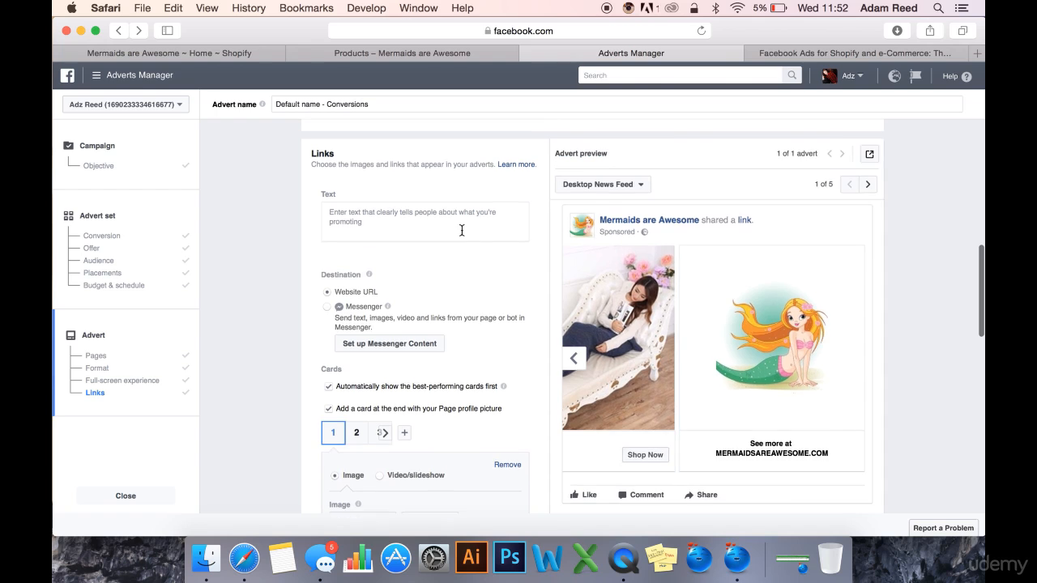
{"action": "left_click", "coordinate": [441, 276]}
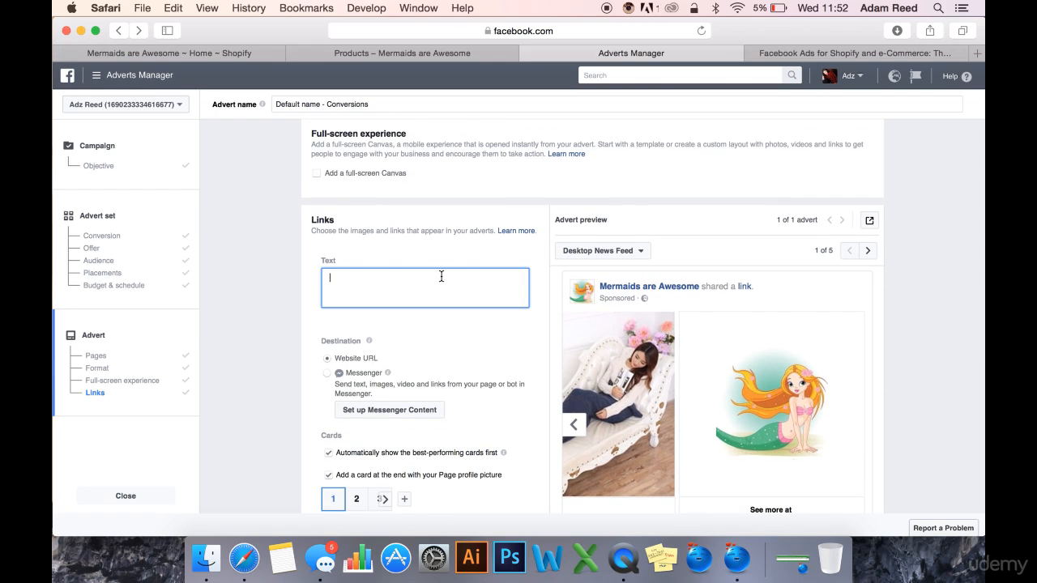
{"action": "type", "text": "⚠ Free Shipping Today!   Sale Ends Soon! Click the Image to get Yours Now 💙"}
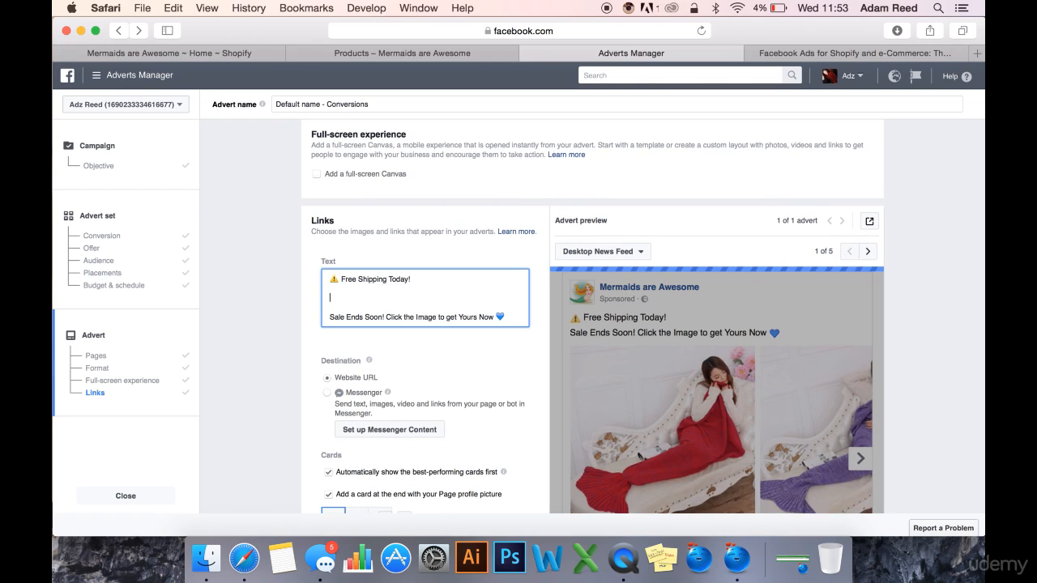
Add the line "➡️ Great Customer Service" between the two existing lines of the advert text
{"action": "key", "text": "ctrl+super+space"}
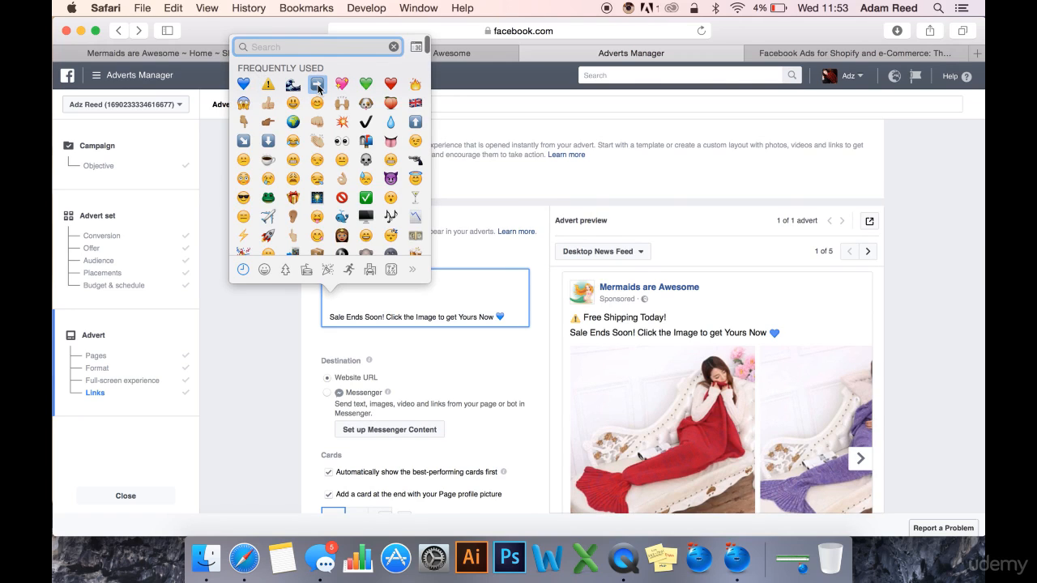
{"action": "left_click", "coordinate": [318, 86]}
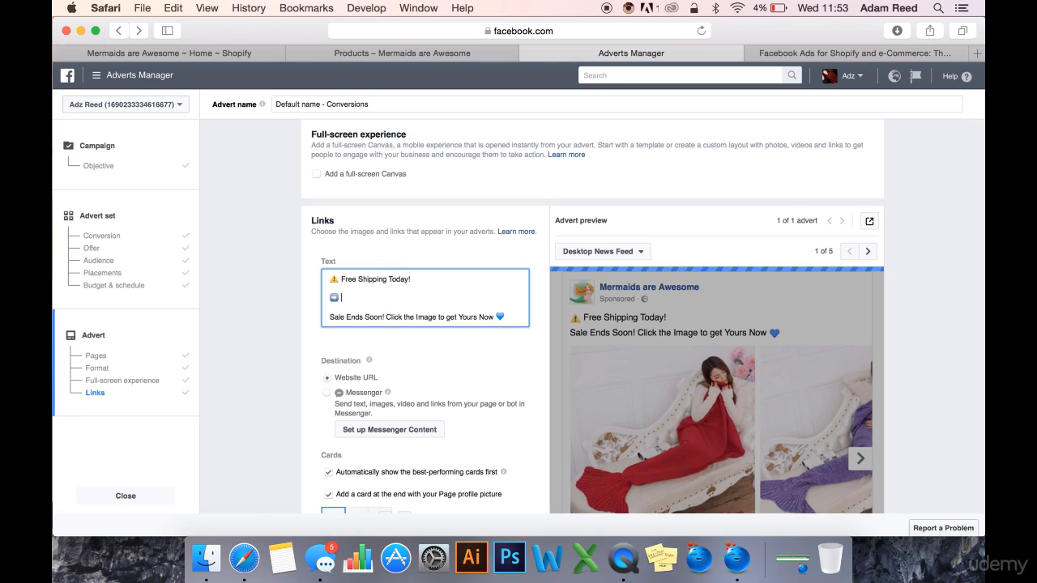
{"action": "type", "text": "Great Cus"}
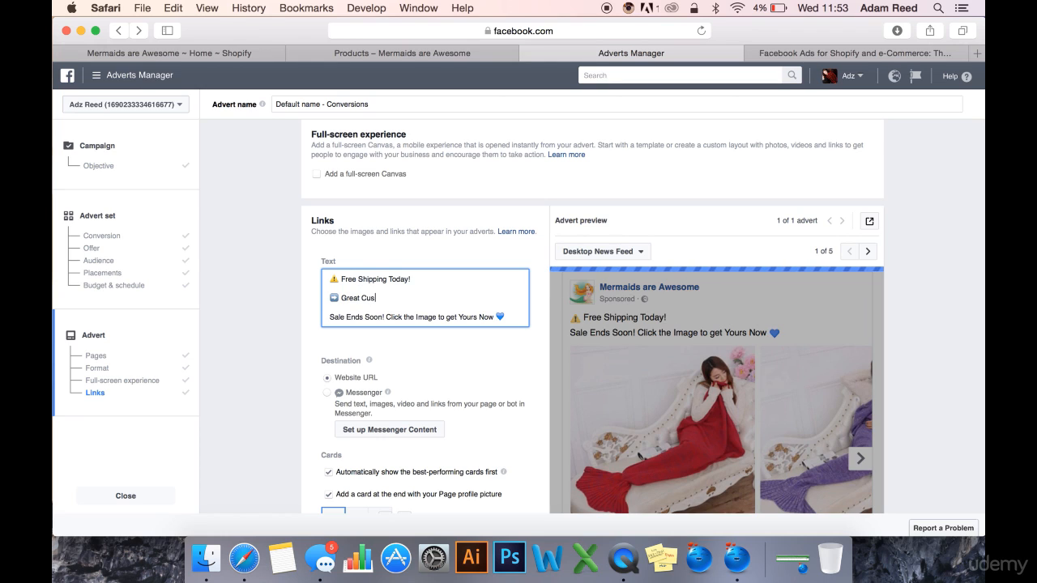
{"action": "type", "text": "tomer"}
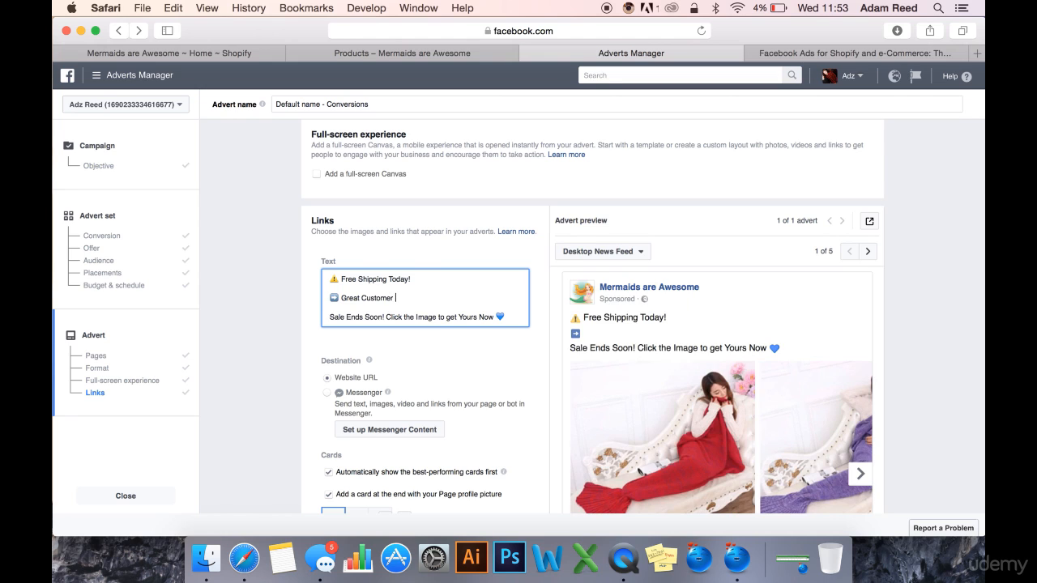
{"action": "type", "text": " Ser"}
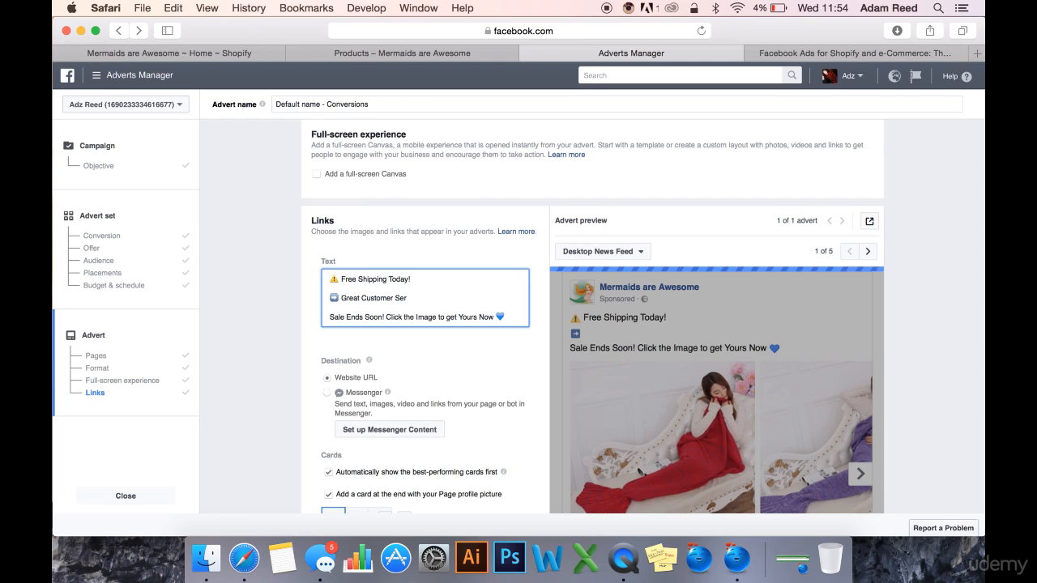
{"action": "type", "text": "vice"}
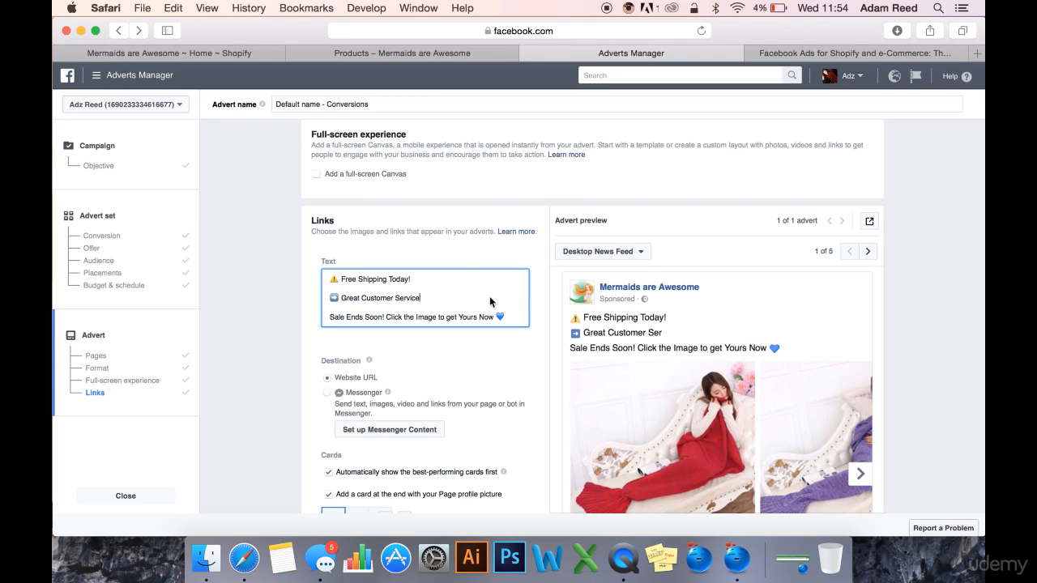
Try adding a second ➡️ line about shipping below "Great Customer Service" in the advert text
{"action": "key", "text": "Return"}
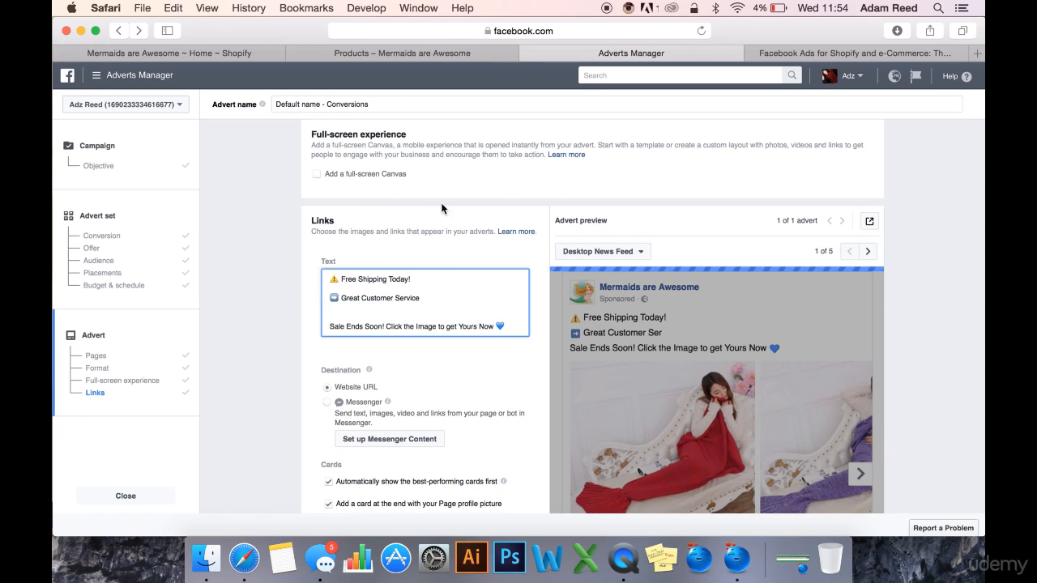
{"action": "key", "text": "ctrl+super+space"}
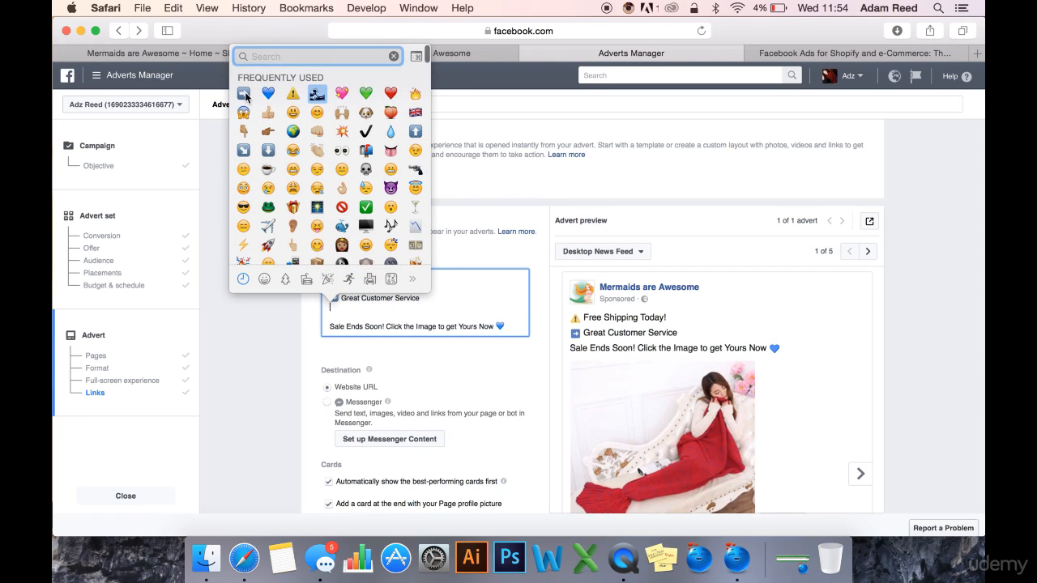
{"action": "left_click", "coordinate": [245, 94]}
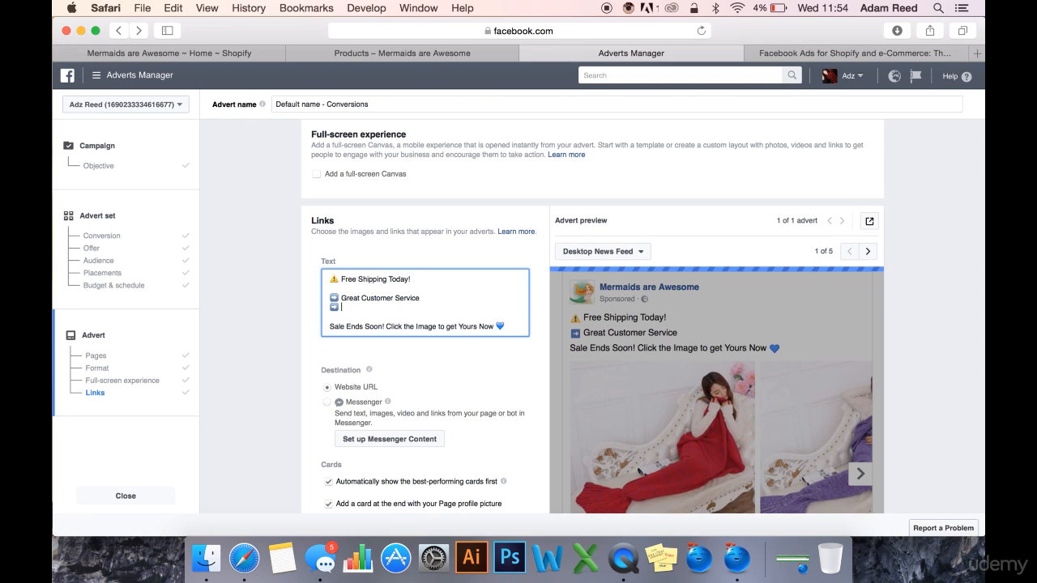
{"action": "type", "text": "Fee Ship"}
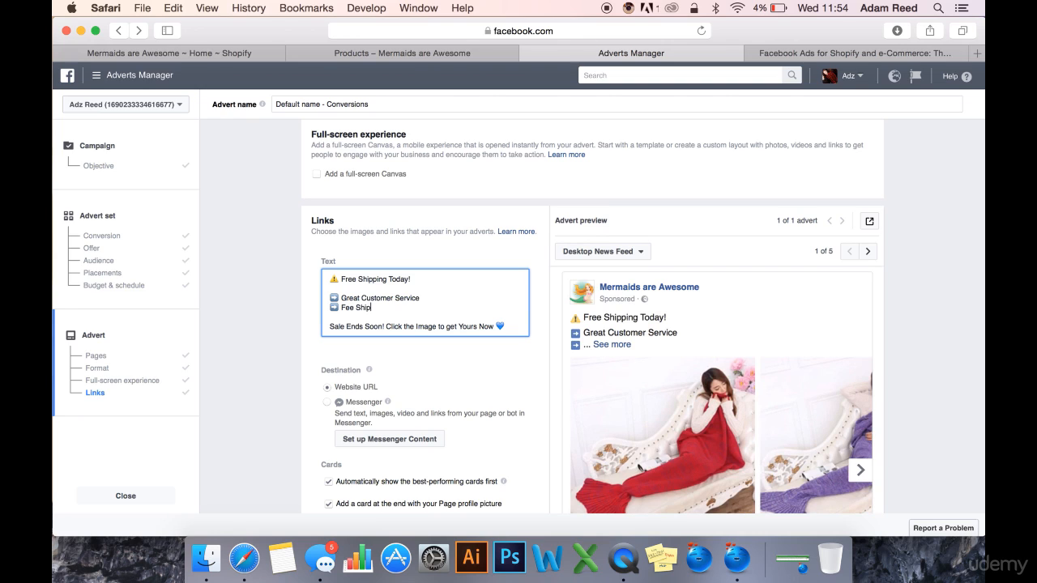
{"action": "key", "text": "BackSpace"}
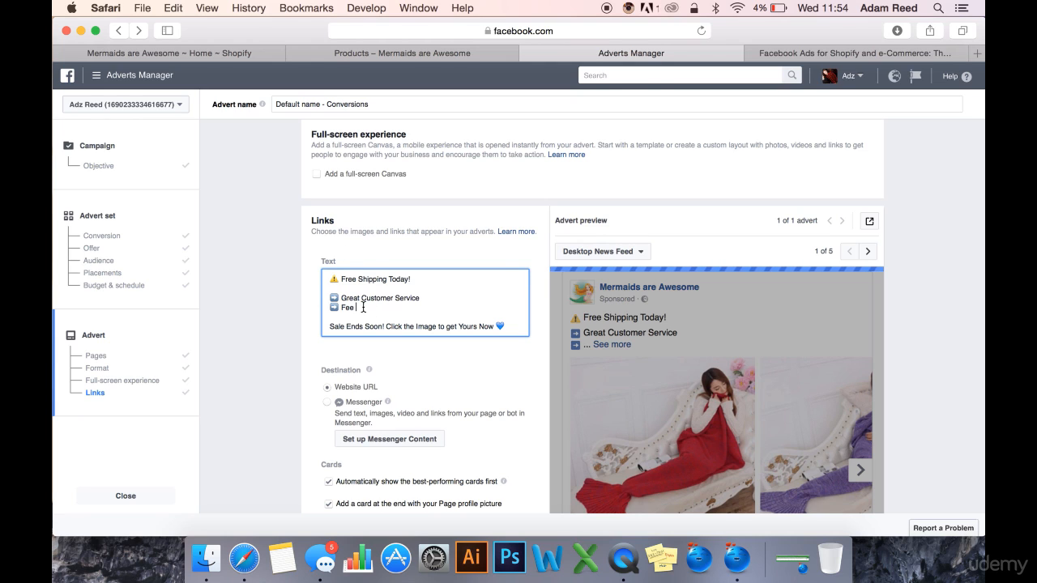
Delete both ➡️ lines and the extra blank line between the free shipping and sale lines of the advert text
{"action": "left_click_drag", "start_coordinate": [376, 309], "coordinate": [326, 297]}
{"action": "key", "text": "BackSpace"}
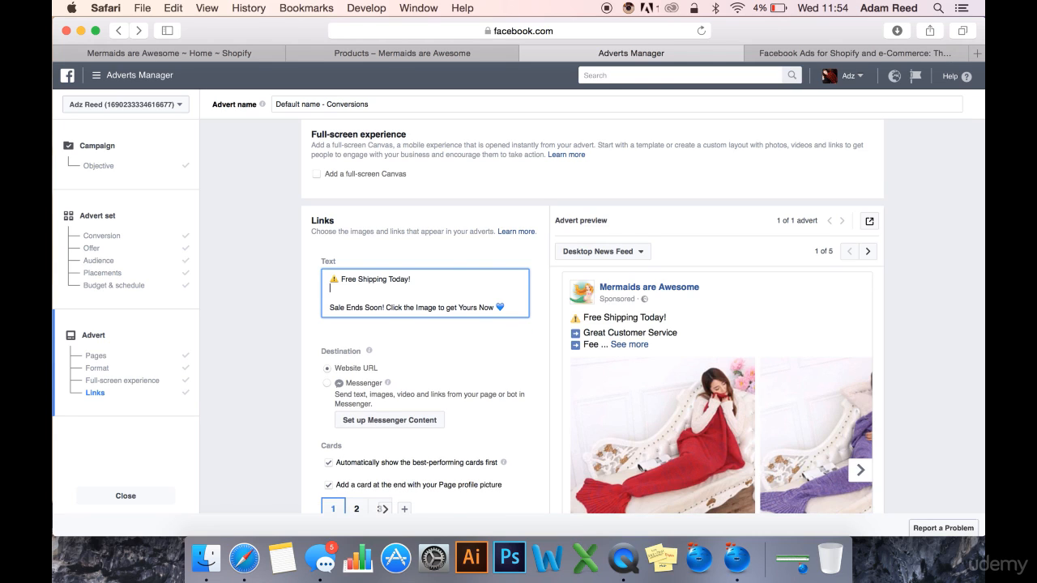
{"action": "key", "text": "BackSpace"}
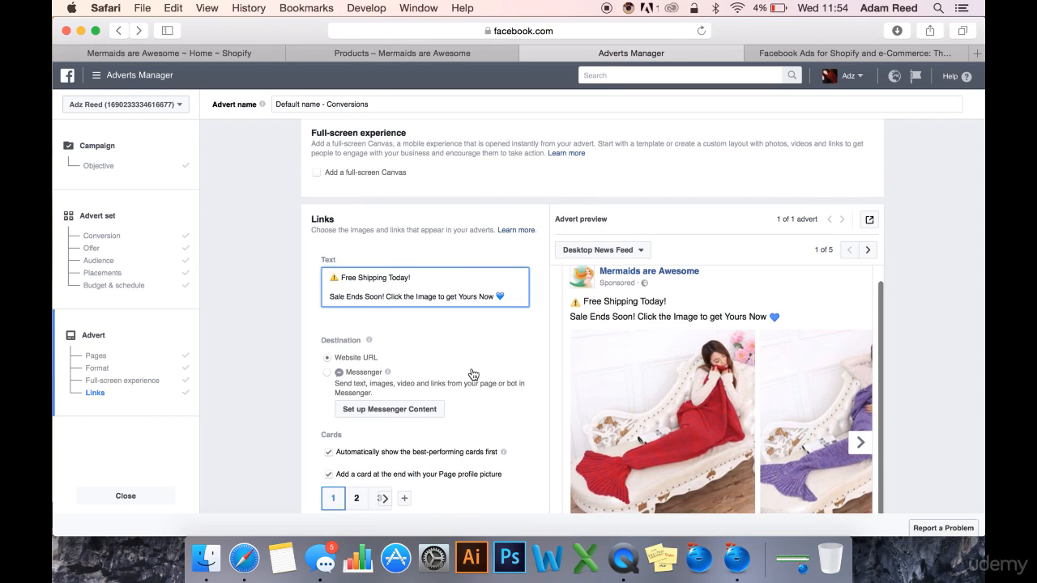
Review the remaining card, link and tracking settings and place the order for the advert
{"action": "scroll", "coordinate": [476, 371], "scroll_direction": "down", "scroll_amount": 5}
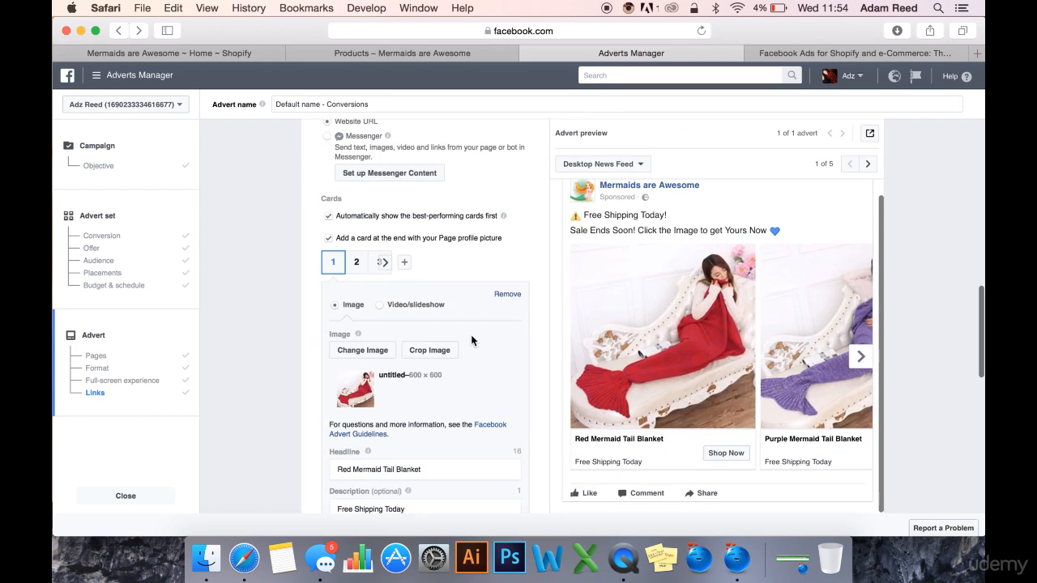
{"action": "scroll", "coordinate": [471, 357], "scroll_direction": "down", "scroll_amount": 1}
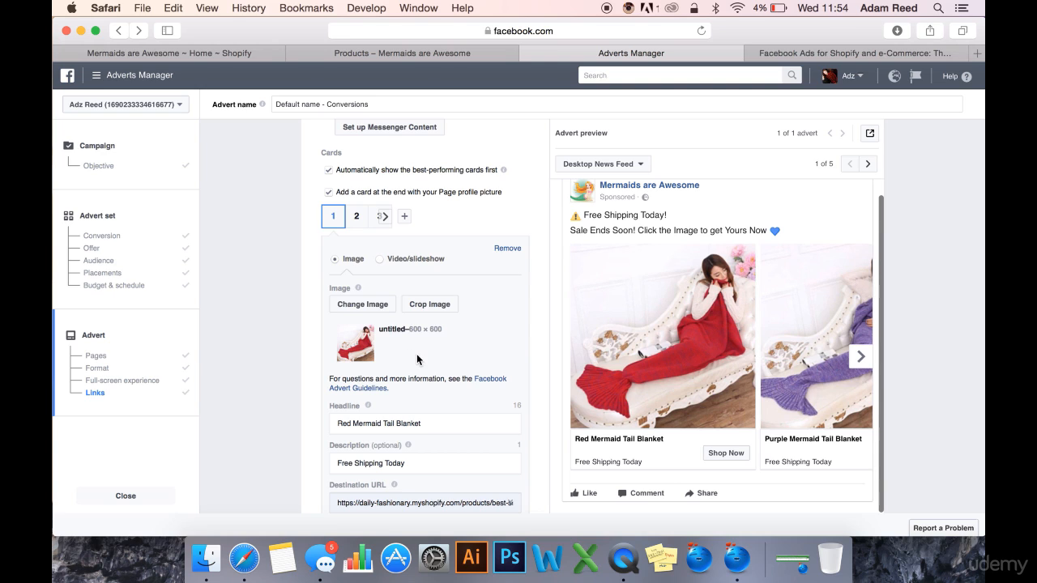
{"action": "scroll", "coordinate": [417, 354], "scroll_direction": "down", "scroll_amount": 3}
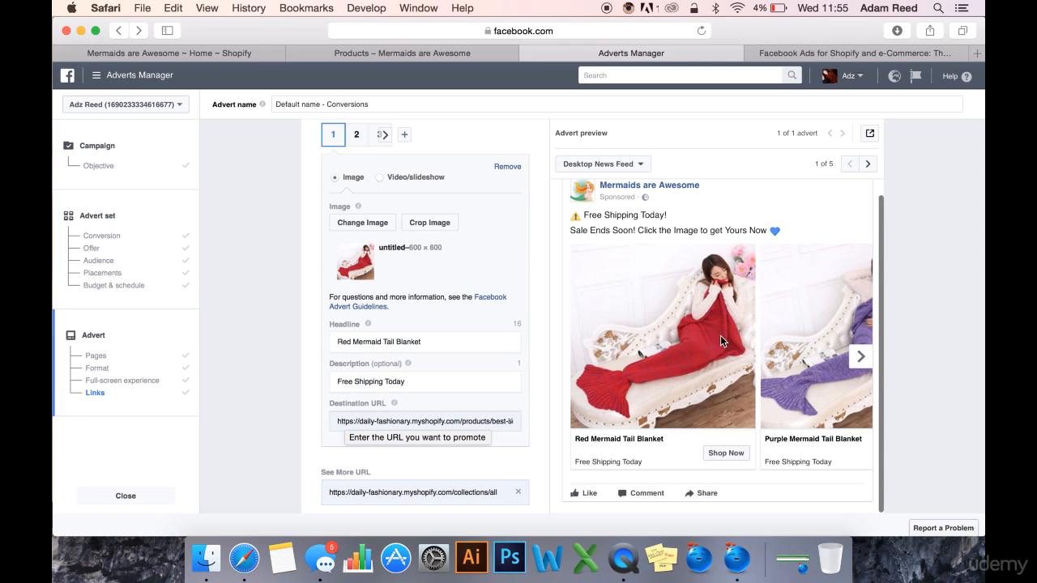
{"action": "scroll", "coordinate": [405, 385], "scroll_direction": "down", "scroll_amount": 1}
{"action": "scroll", "coordinate": [405, 386], "scroll_direction": "down", "scroll_amount": 5}
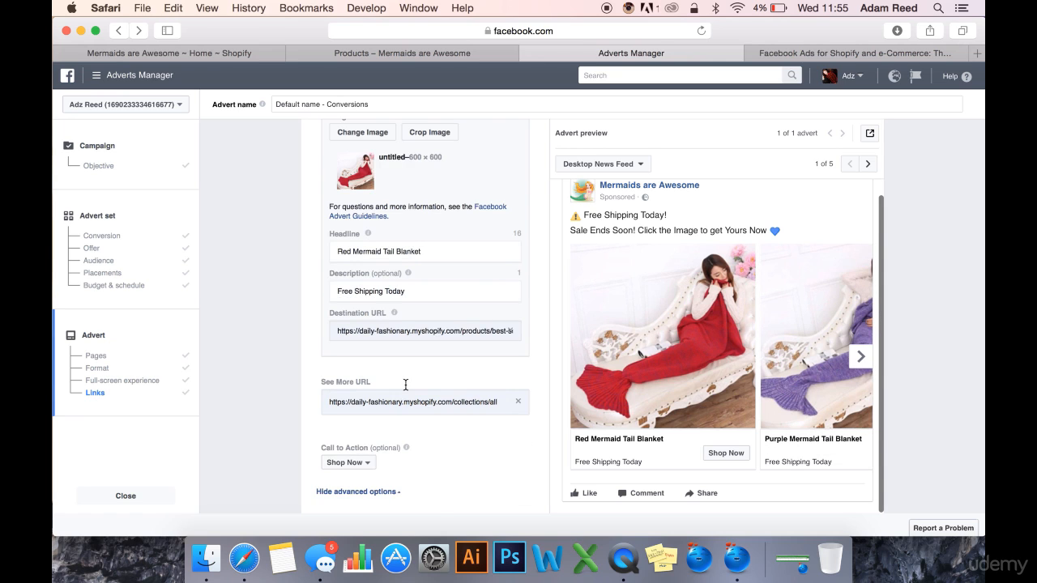
{"action": "scroll", "coordinate": [487, 478], "scroll_direction": "down", "scroll_amount": 5}
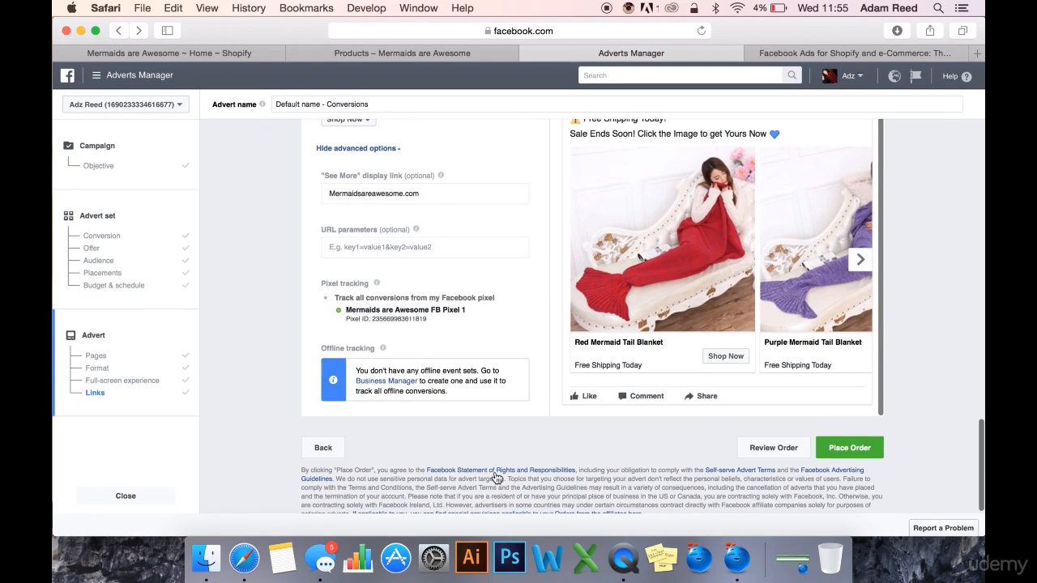
{"action": "scroll", "coordinate": [703, 442], "scroll_direction": "up", "scroll_amount": 2}
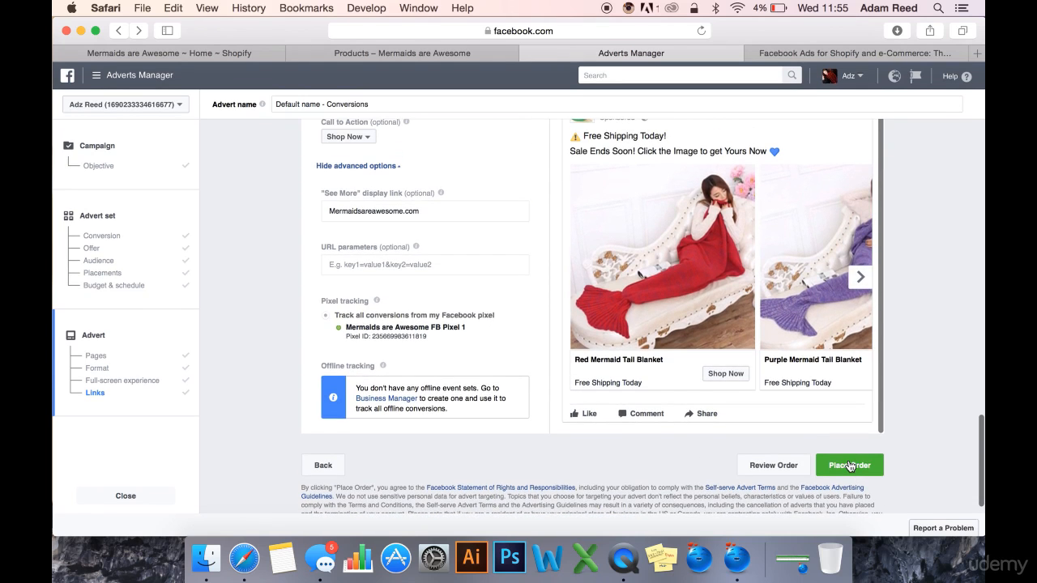
{"action": "left_click", "coordinate": [849, 466]}
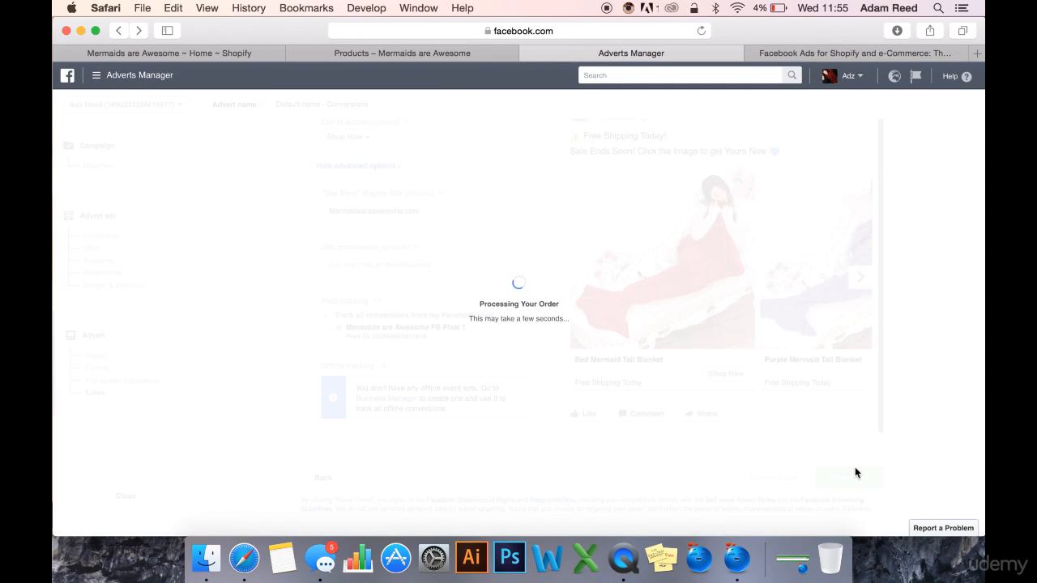